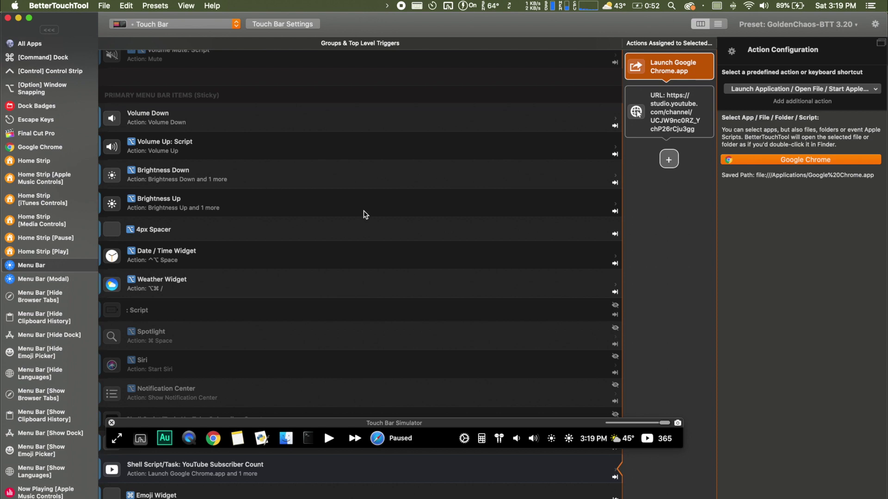
# Switch to Chrome, search for "better touch tool community" in a new tab and open the BetterTouchTool Community site.
pyautogui.hotkey('ctrl', 'Up')
pyautogui.hotkey('ctrl', 'Up')
pyautogui.hotkey('ctrl', 'Up')
pyautogui.click(356, 192)
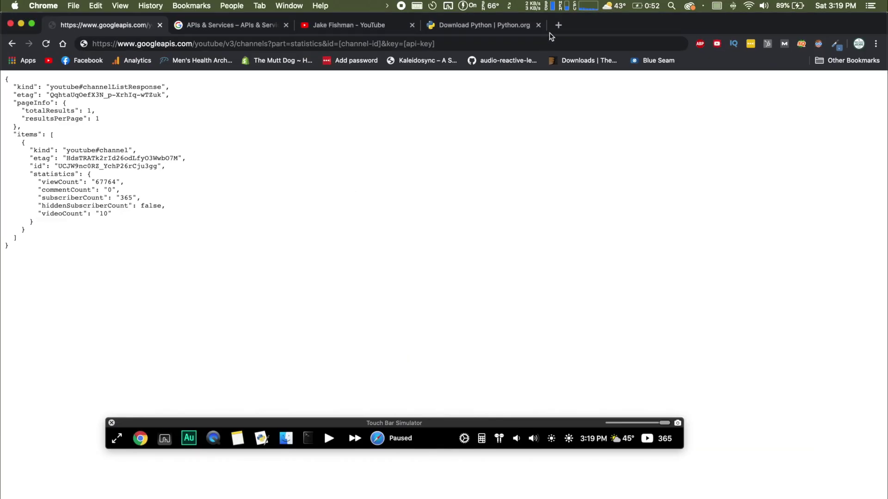
pyautogui.click(558, 25)
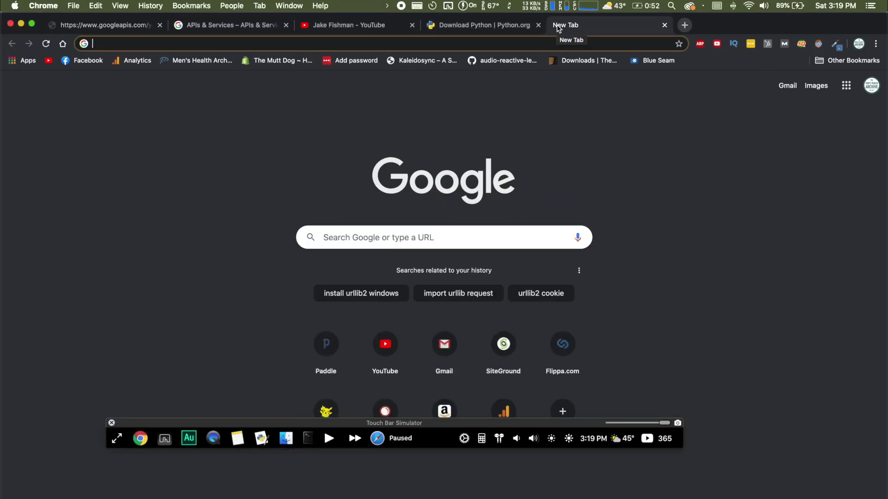
pyautogui.write('better touch t')
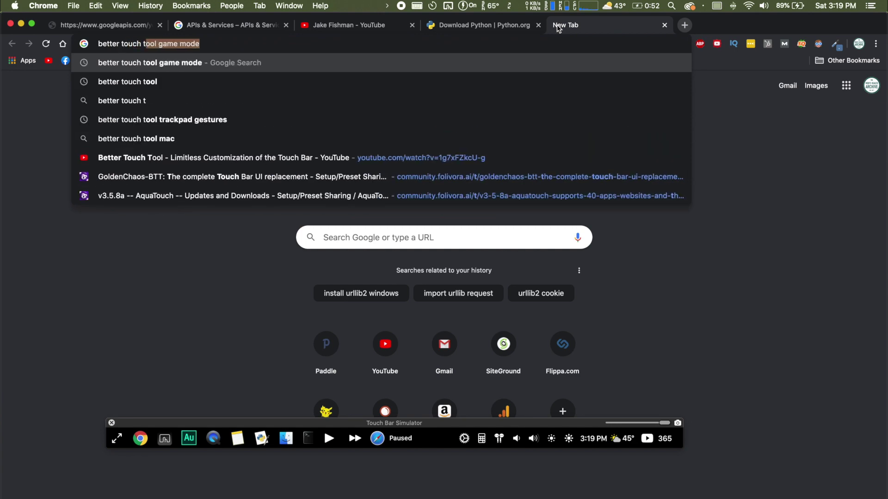
pyautogui.write('ool community')
pyautogui.press('Return')
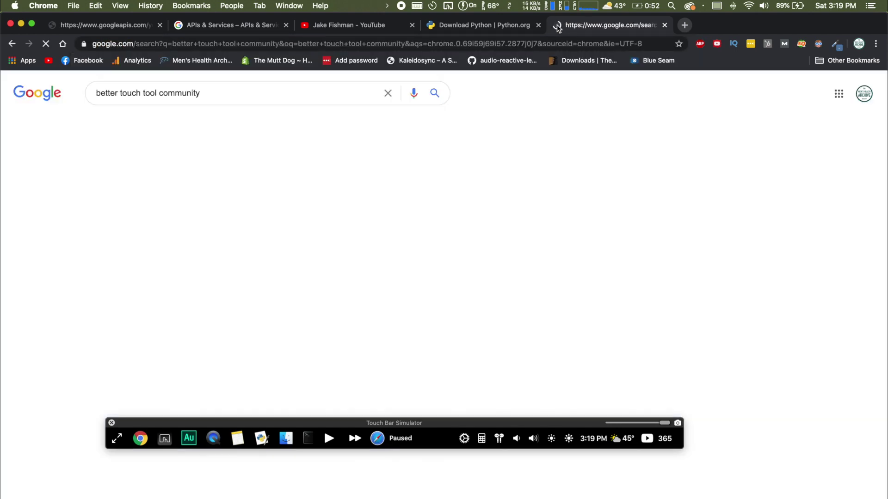
pyautogui.click(204, 181)
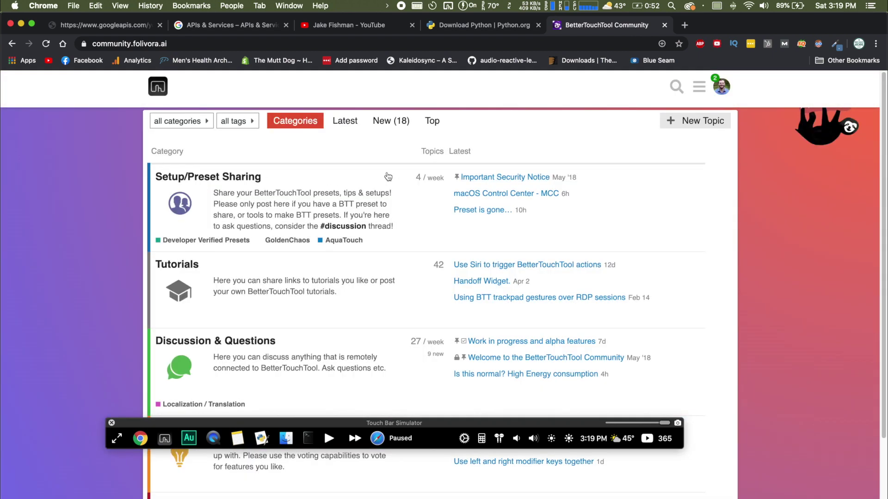
# Open the thread "GoldenChaos-BTT: The complete Touch Bar UI replacement" in the GoldenChaos section of Setup/Preset Sharing.
pyautogui.scroll(-1, 111, 167)
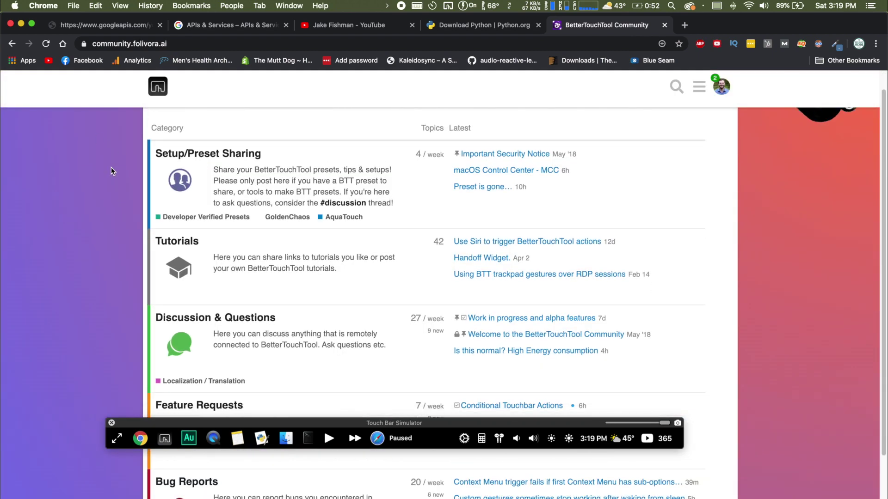
pyautogui.click(174, 161)
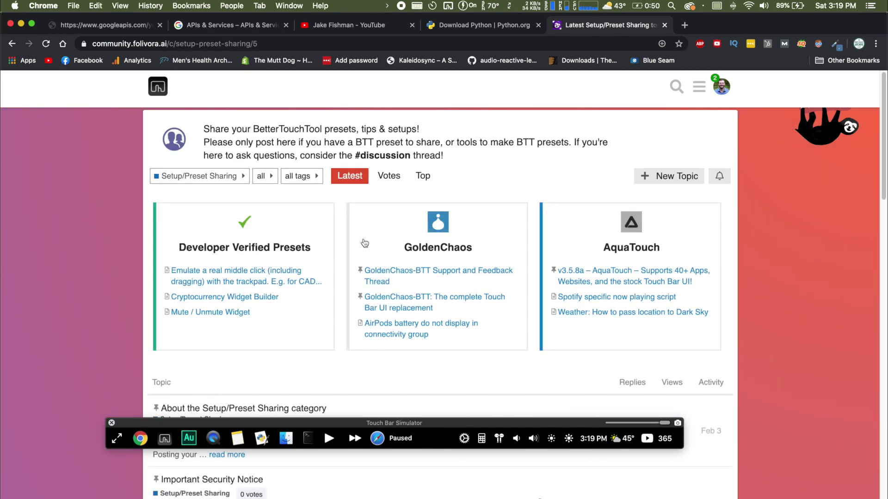
pyautogui.scroll(-2, 363, 239)
pyautogui.click(444, 211)
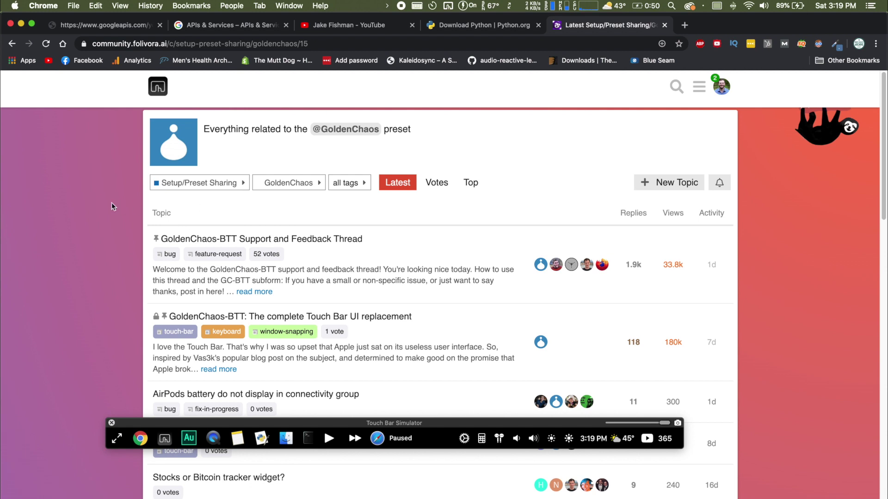
pyautogui.scroll(-3, 112, 202)
pyautogui.scroll(-3, 93, 192)
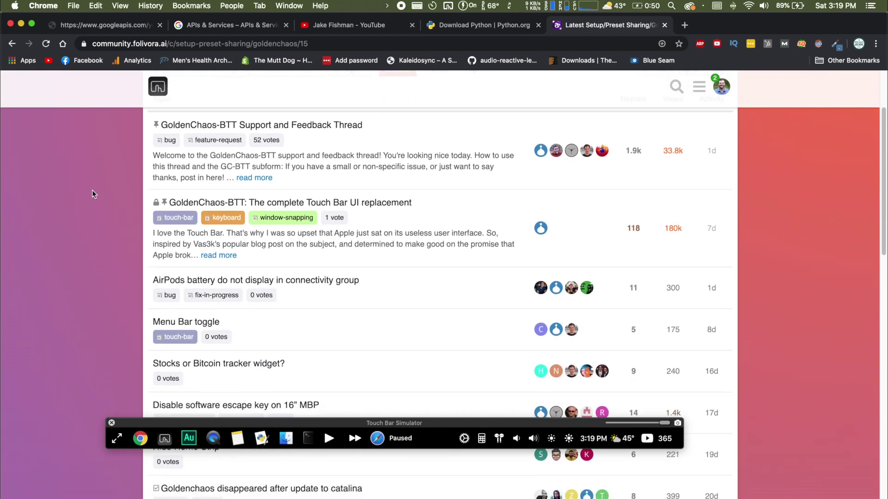
pyautogui.click(247, 206)
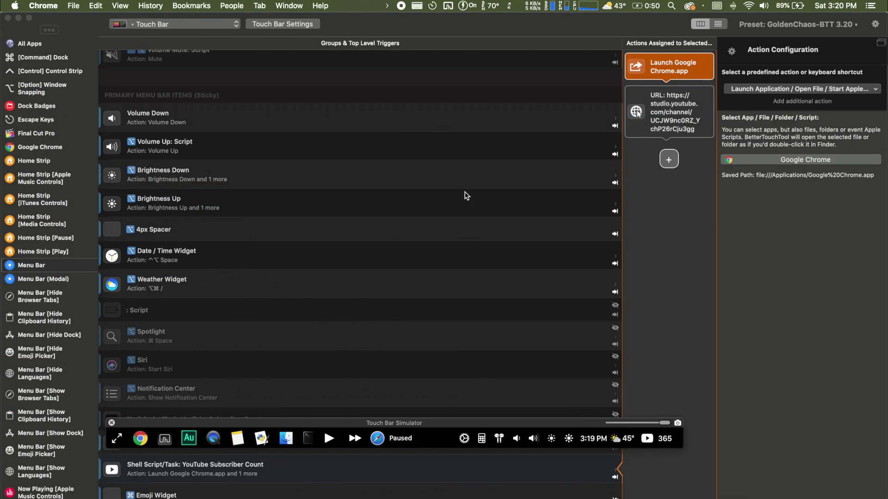
# Switch to BetterTouchTool and look through the Downloads folder in the preset import dialog, without importing a file.
pyautogui.click(717, 235)
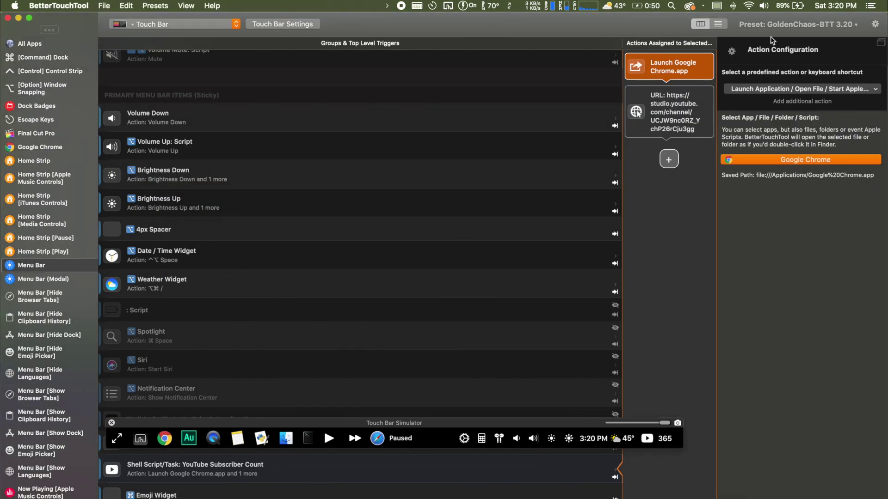
pyautogui.click(786, 25)
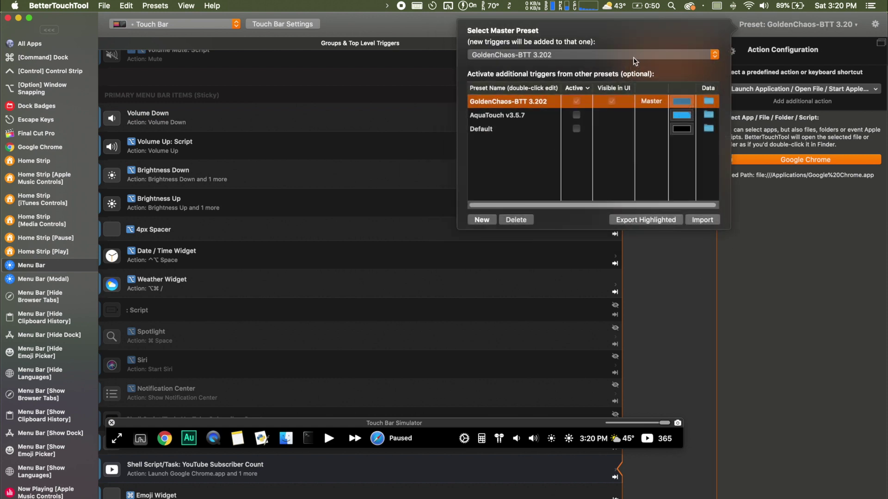
pyautogui.click(699, 220)
pyautogui.scroll(-5, 357, 223)
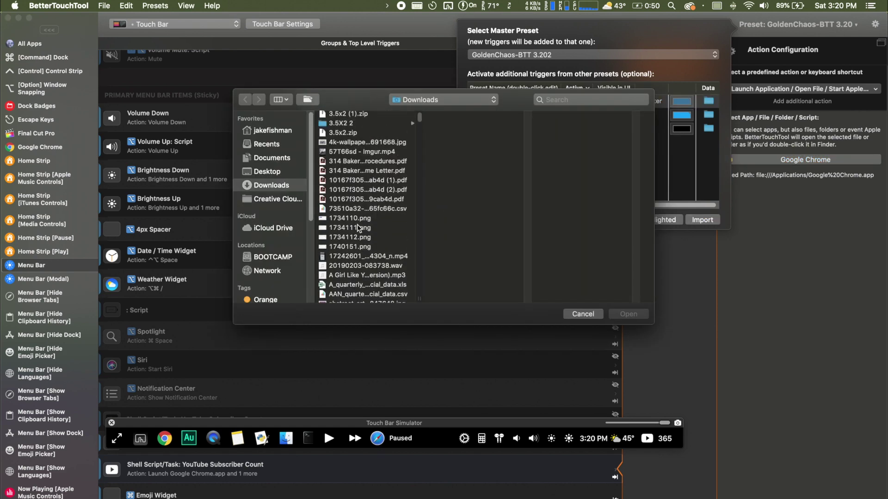
pyautogui.scroll(-5, 357, 224)
pyautogui.click(582, 314)
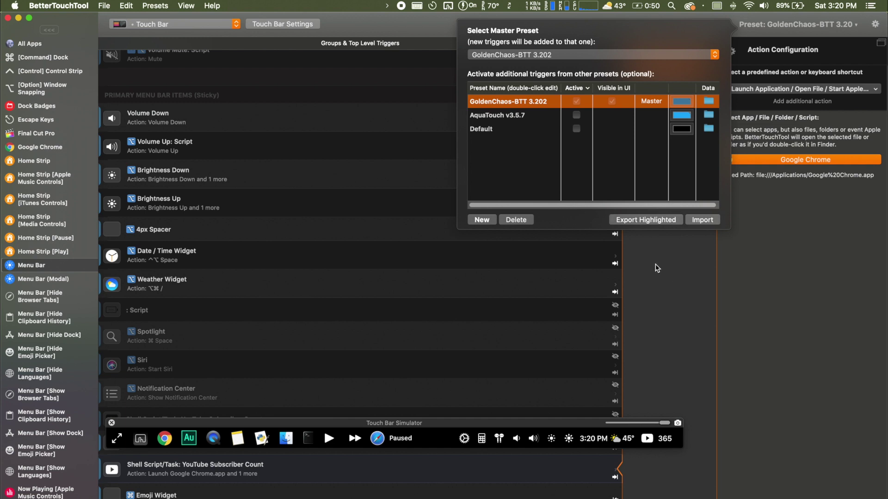
# View the available master presets without changing the selection and close the preset settings.
pyautogui.click(615, 55)
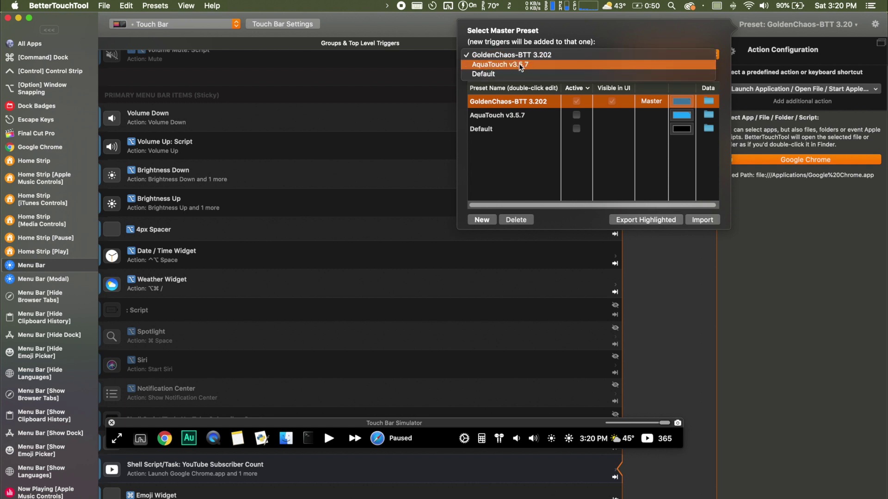
pyautogui.click(674, 242)
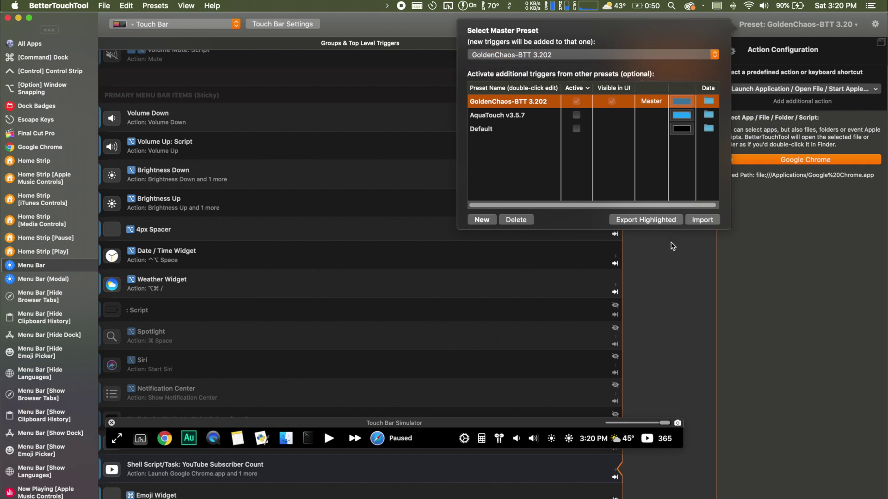
pyautogui.click(697, 274)
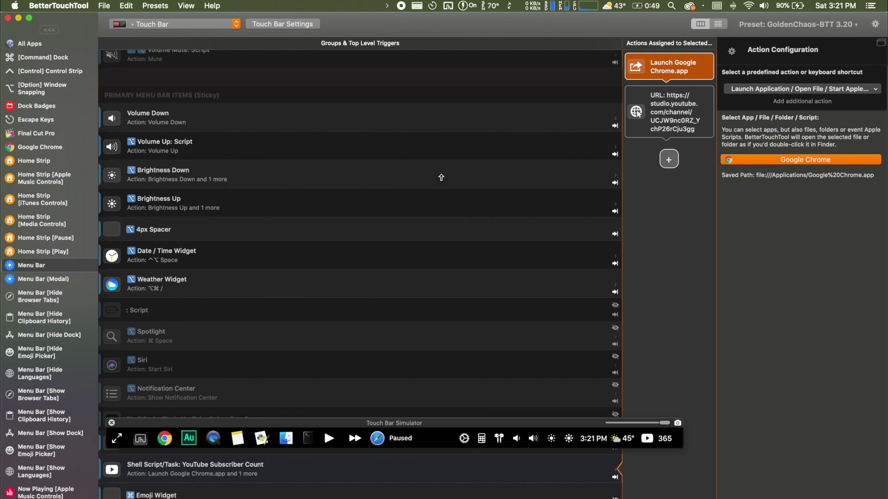
# Minimize the YouTube_Script.py editor and the Python Shell windows.
pyautogui.hotkey('ctrl', 'Up')
pyautogui.click(287, 137)
pyautogui.hotkey('ctrl', 'Up')
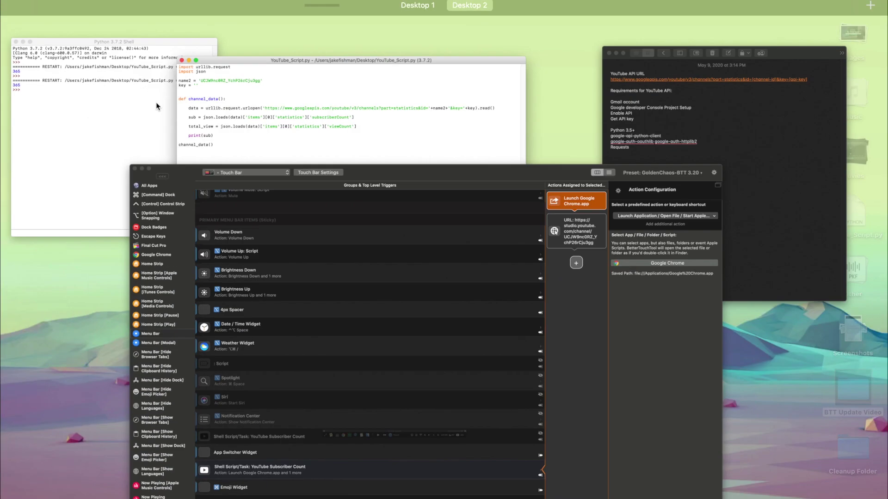
pyautogui.click(194, 119)
pyautogui.hotkey('ctrl', 'Up')
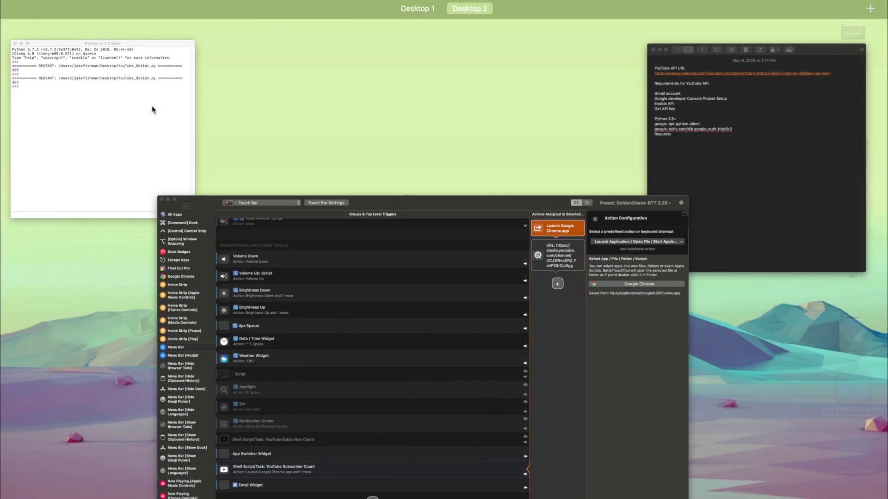
pyautogui.click(113, 110)
pyautogui.click(27, 35)
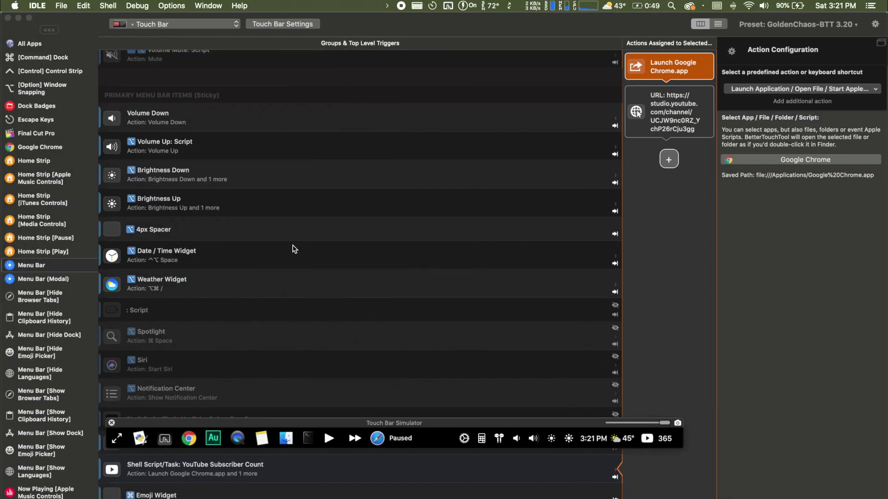
# Try to bring the minimized IDLE windows back on screen.
pyautogui.click(140, 440)
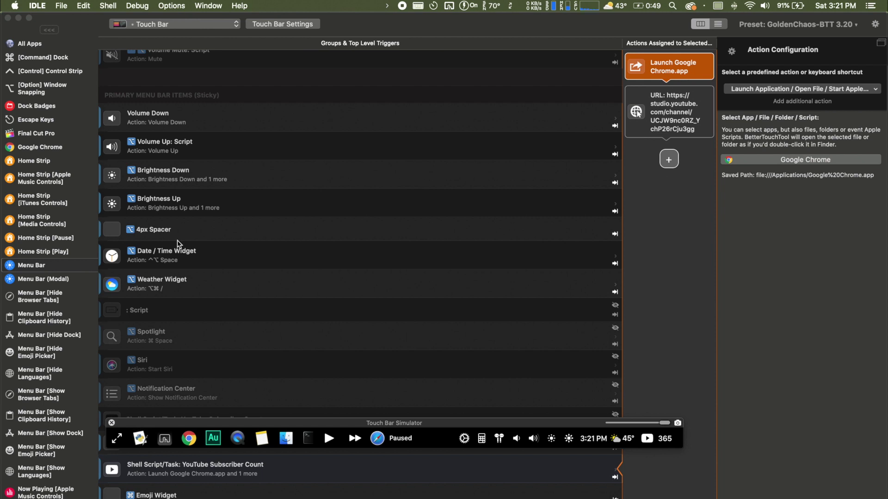
pyautogui.click(40, 6)
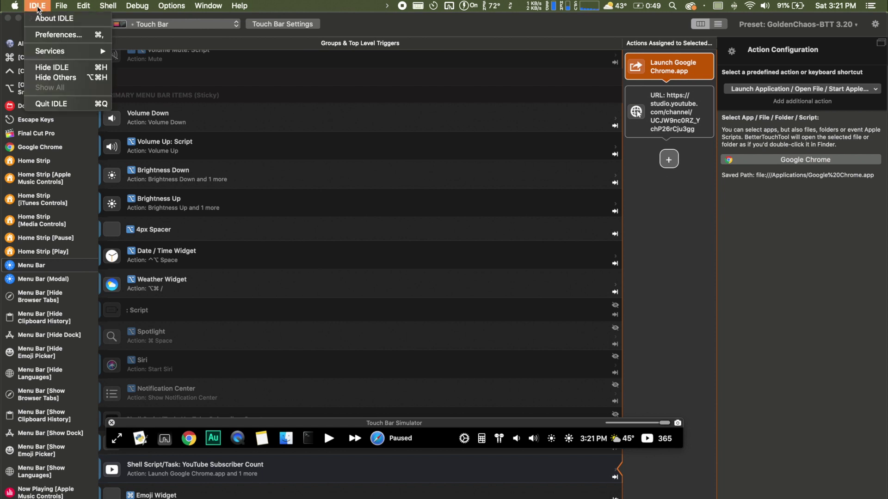
pyautogui.click(40, 5)
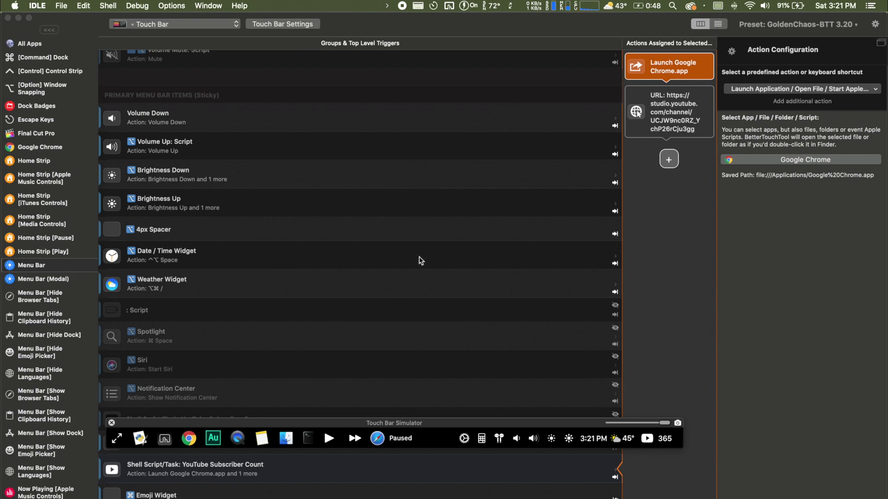
pyautogui.hotkey('ctrl', 'Up')
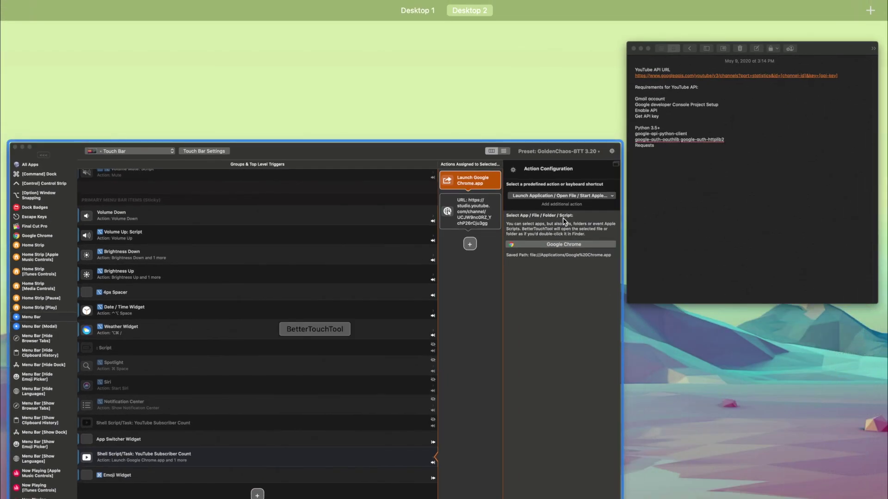
pyautogui.click(607, 389)
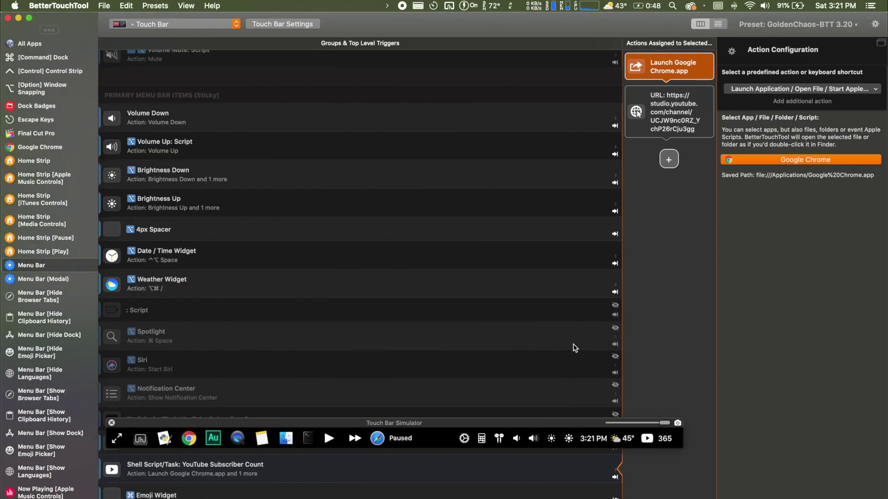
# Restore the IDLE windows, examine the YouTube_Script.py code, and return to BetterTouchTool.
pyautogui.hotkey('ctrl', 'Up')
pyautogui.hotkey('ctrl', 'Up')
pyautogui.click(647, 485)
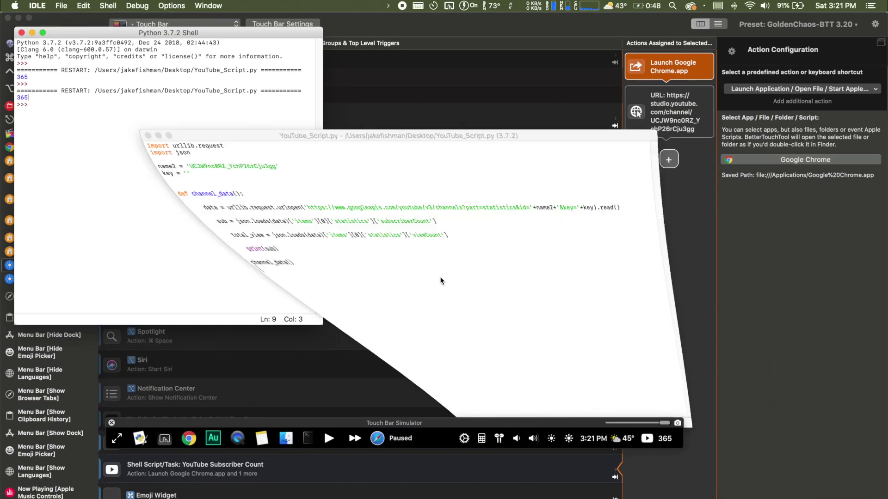
pyautogui.hotkey('ctrl', 'Up')
pyautogui.click(597, 310)
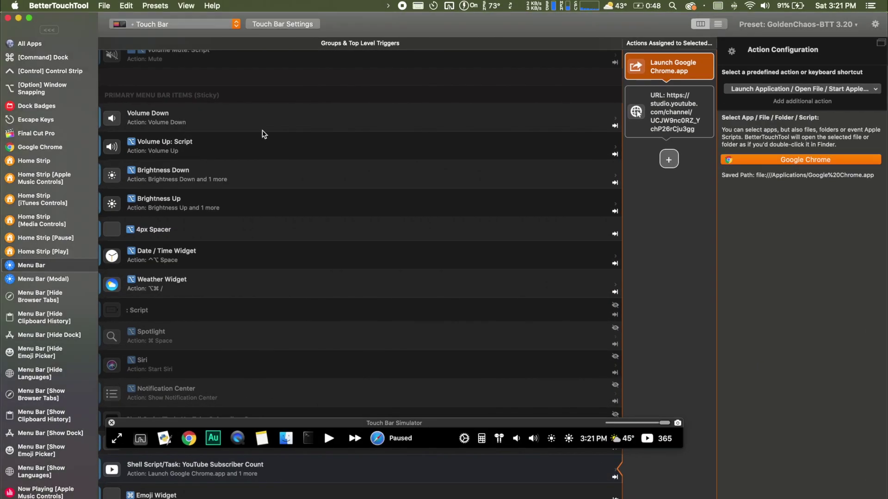
pyautogui.click(165, 436)
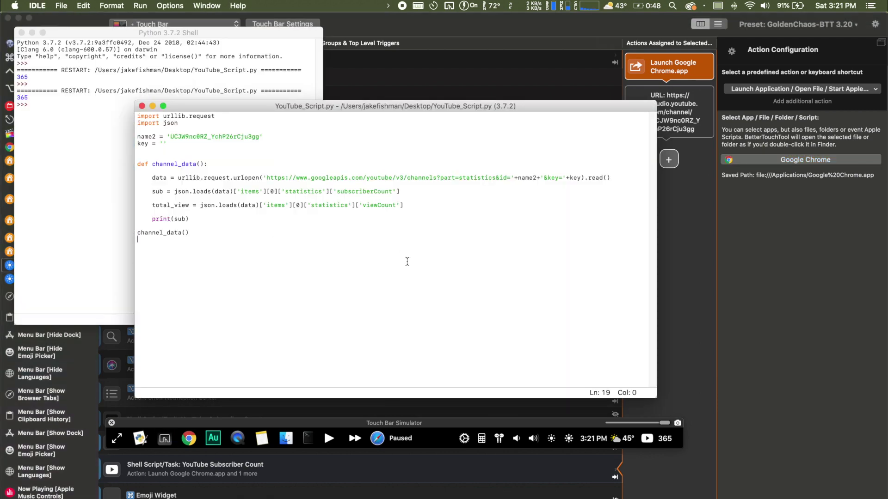
pyautogui.click(676, 257)
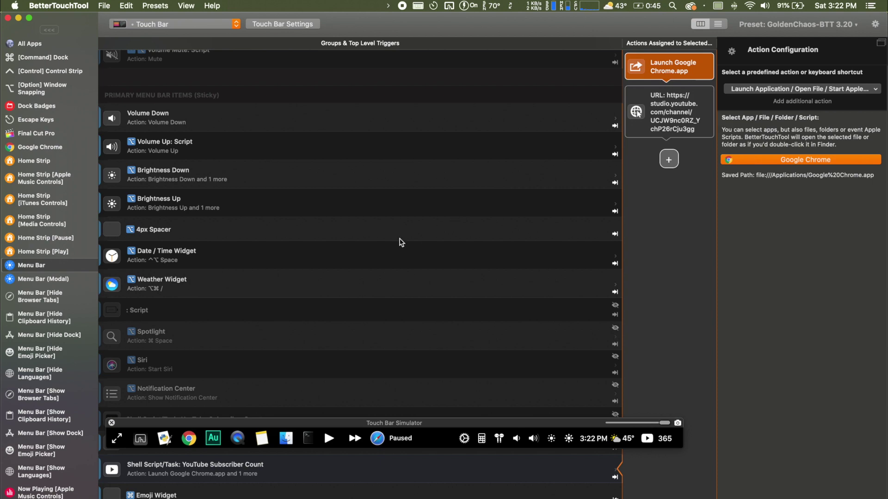
# Bring up the YouTube API requirements in Notes and review the Gmail account and Google developer Console Project Setup lines.
pyautogui.hotkey('ctrl', 'Up')
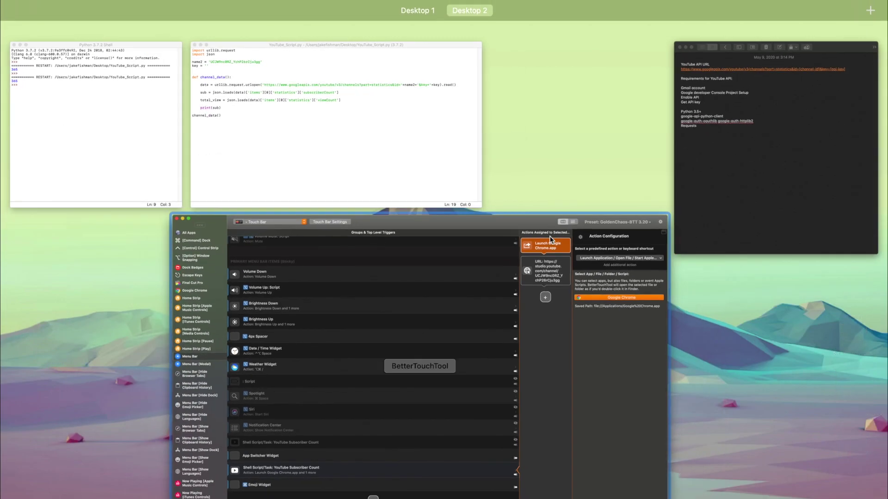
pyautogui.click(722, 198)
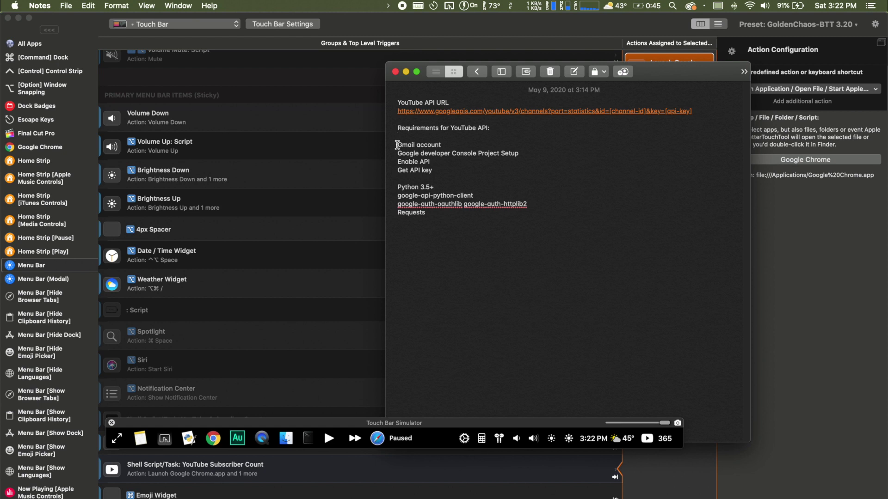
pyautogui.moveTo(398, 144); pyautogui.dragTo(450, 146)
pyautogui.click(448, 146)
pyautogui.moveTo(397, 154); pyautogui.dragTo(527, 153)
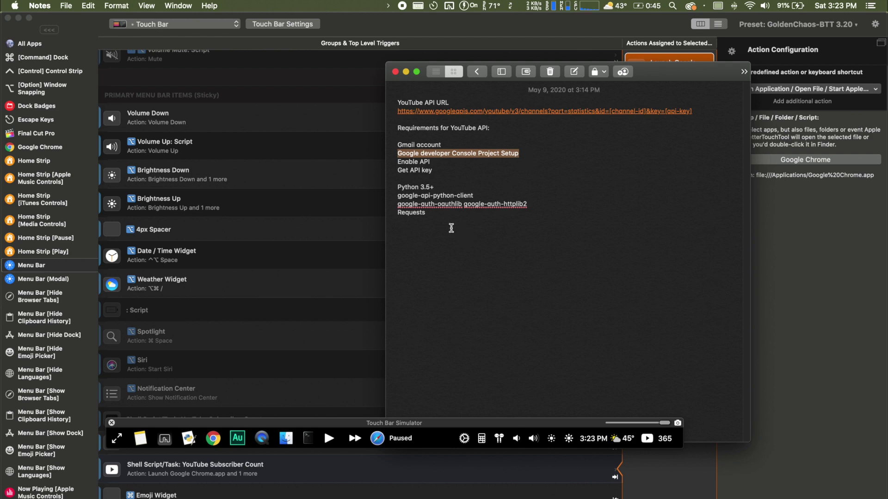
pyautogui.click(440, 246)
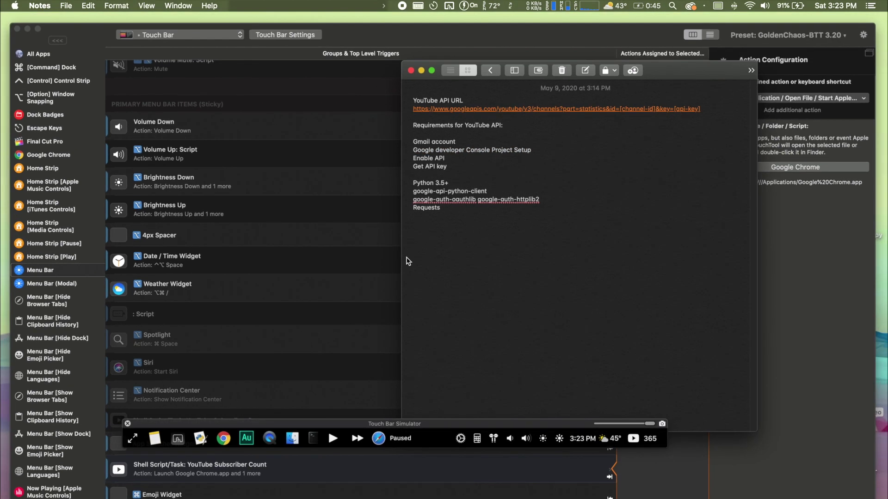
# Switch to Chrome, bring up the Google APIs & Services dashboard, and check which Google account is signed in.
pyautogui.hotkey('ctrl', 'Up')
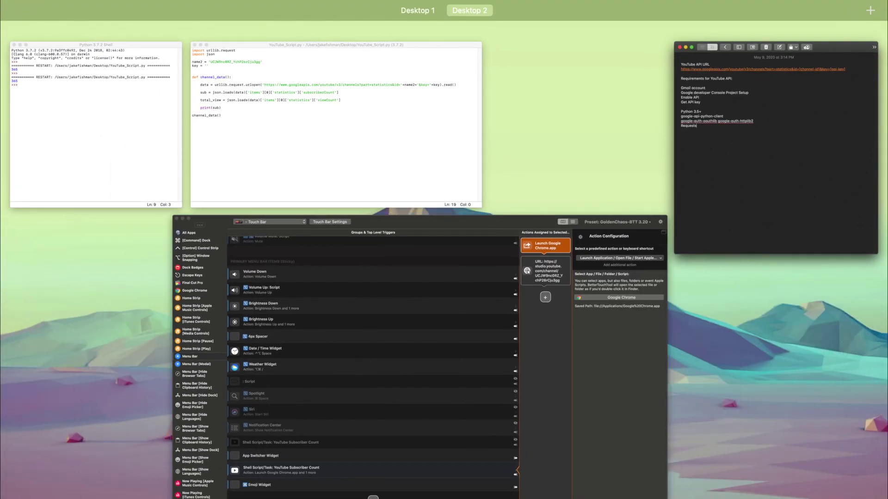
pyautogui.click(597, 498)
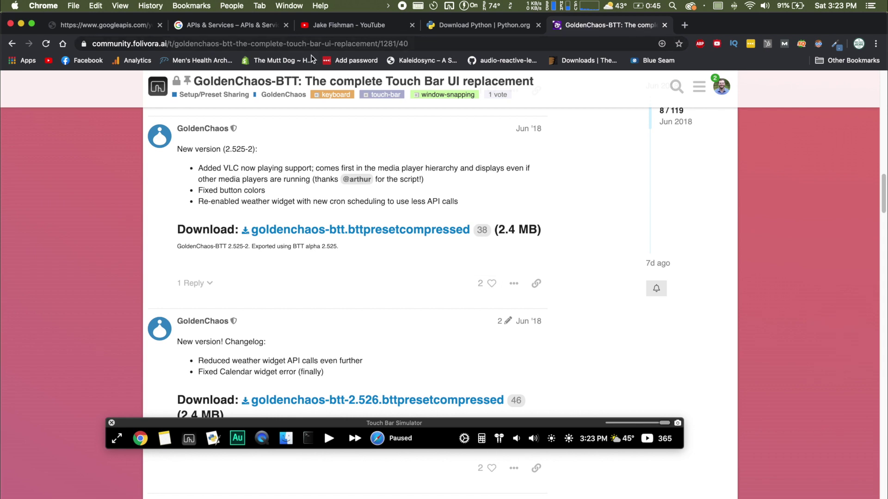
pyautogui.click(218, 26)
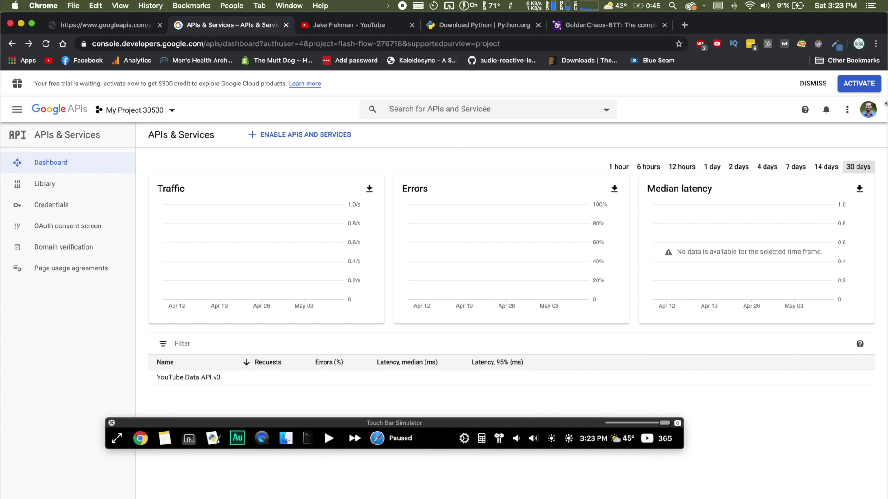
pyautogui.click(867, 109)
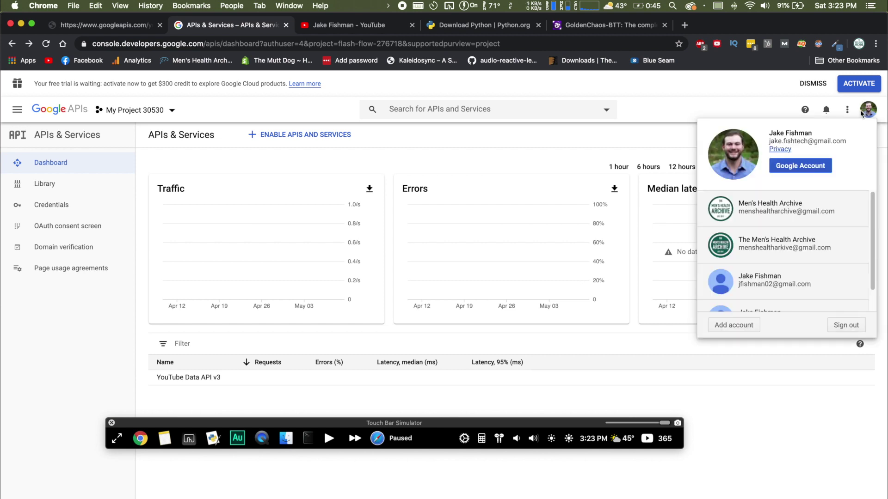
pyautogui.click(646, 141)
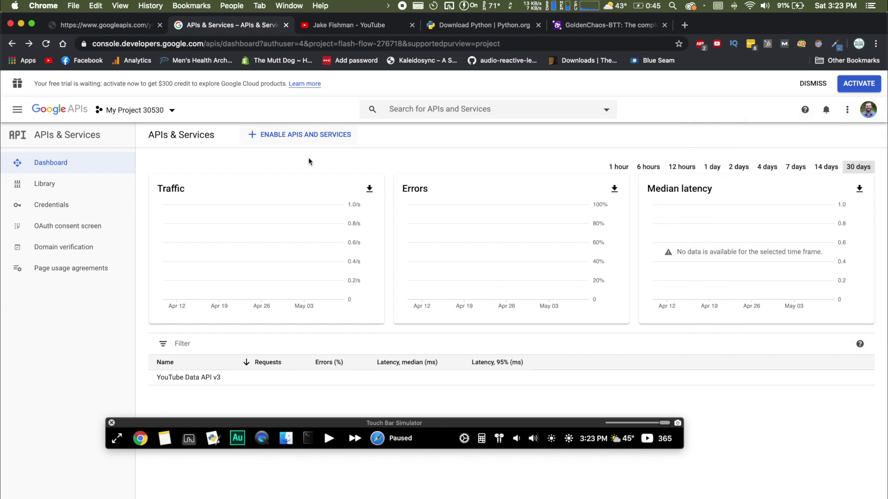
# Create a new Google API project named "YouTube Update" with no organization.
pyautogui.click(138, 111)
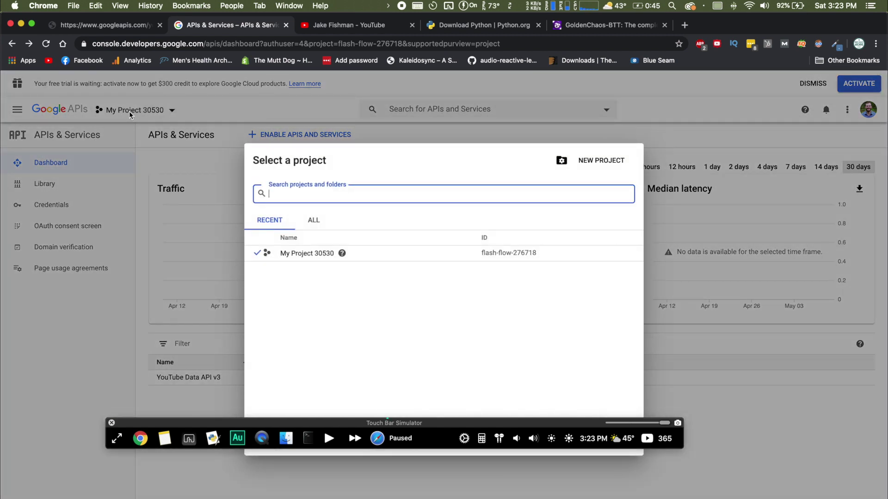
pyautogui.click(599, 162)
pyautogui.moveTo(405, 423); pyautogui.dragTo(480, 476)
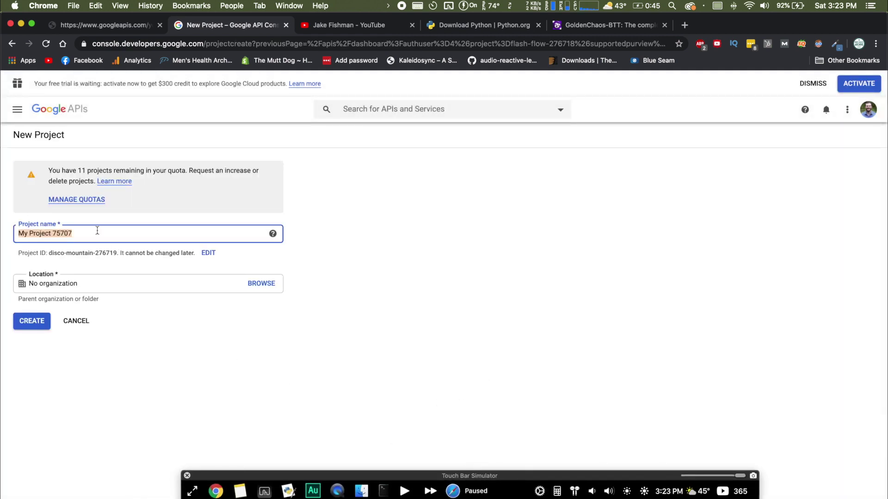
pyautogui.write('YouTube Update')
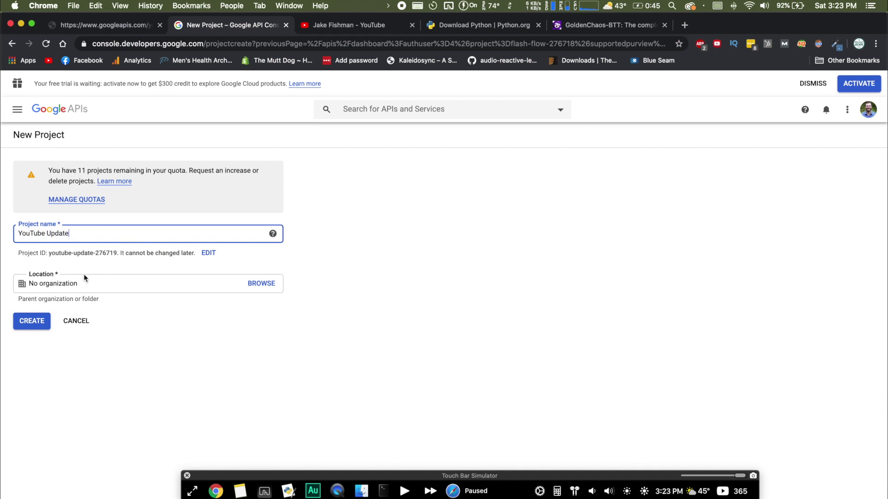
pyautogui.click(41, 321)
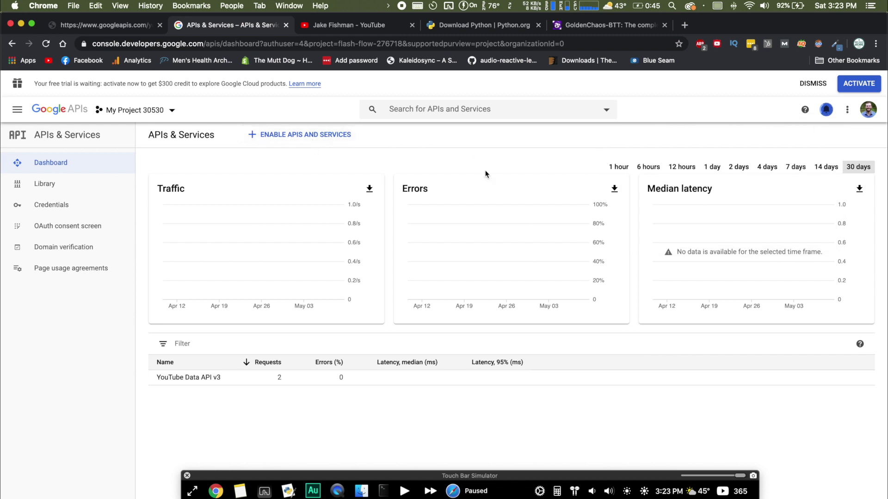
# Search the API Library for "youtub", open YouTube Data API v3, and check whether the API is enabled.
pyautogui.click(279, 137)
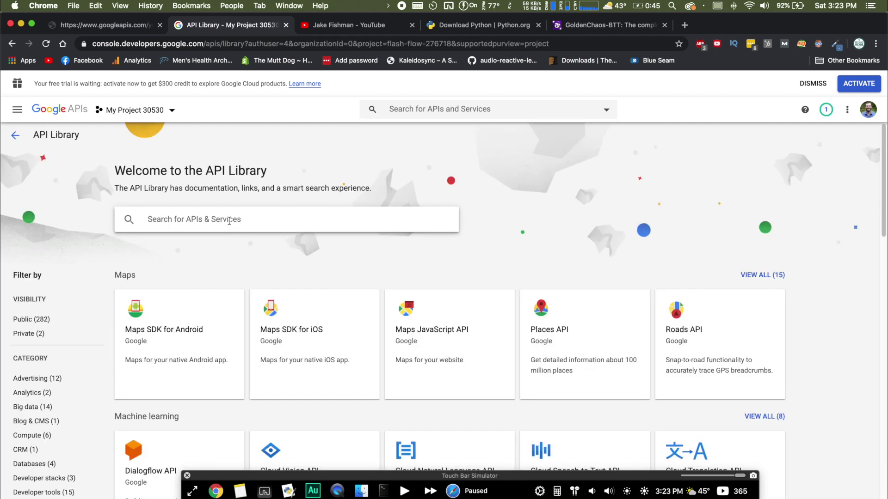
pyautogui.click(230, 221)
pyautogui.write('youtub')
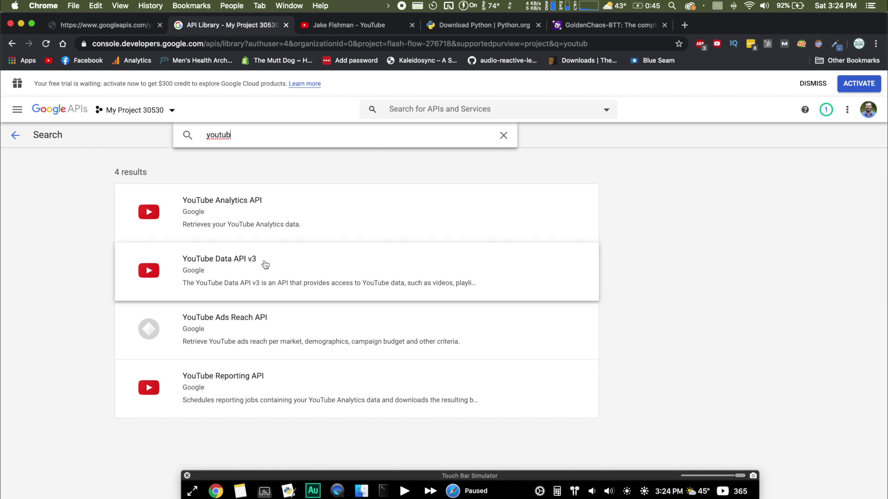
pyautogui.click(237, 270)
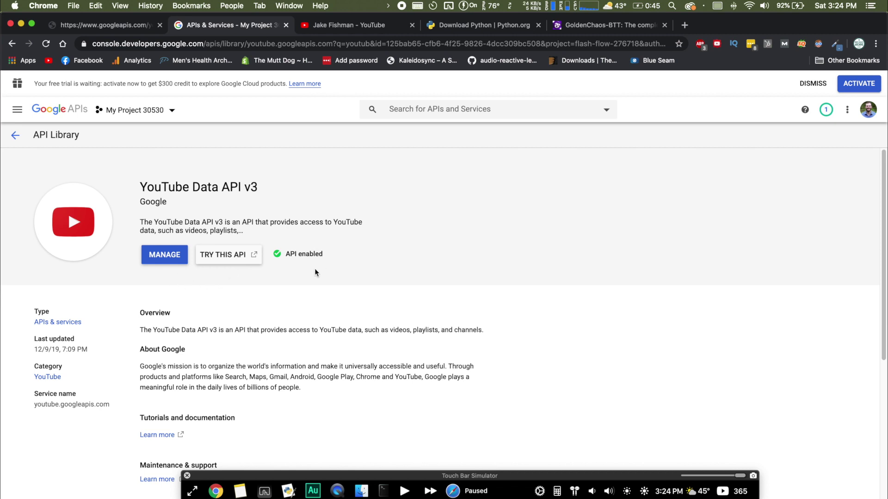
pyautogui.moveTo(327, 255); pyautogui.dragTo(361, 261)
pyautogui.click(283, 271)
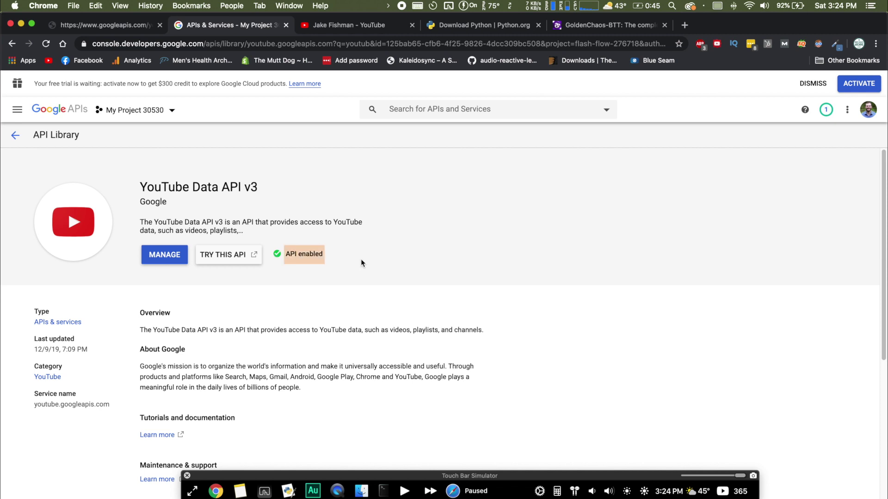
pyautogui.click(300, 274)
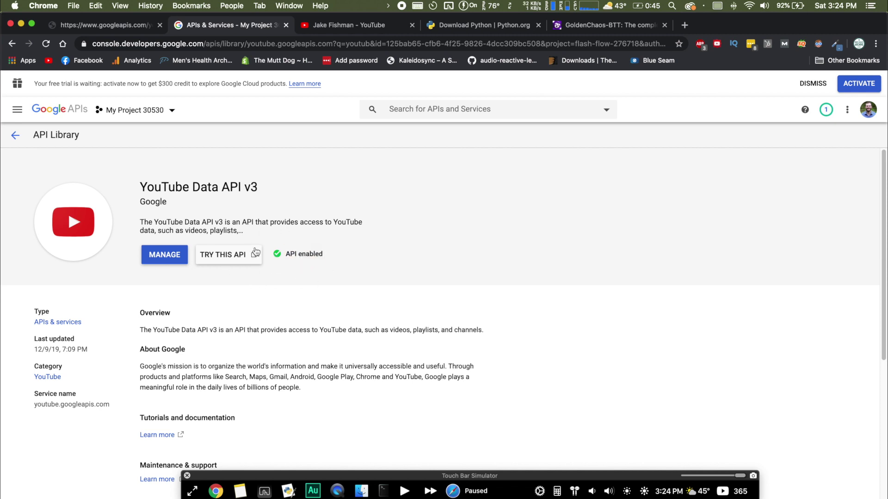
# Create a new API key in the Credentials of APIs & Services and copy the key.
pyautogui.click(15, 136)
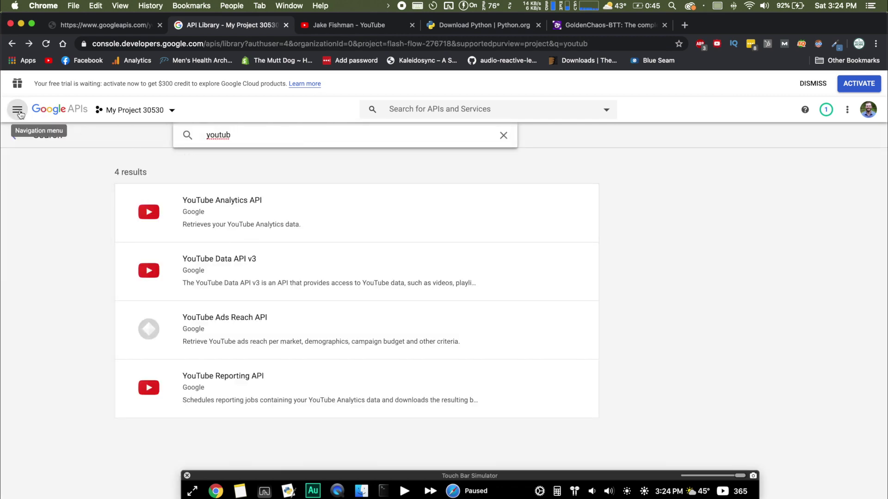
pyautogui.click(17, 110)
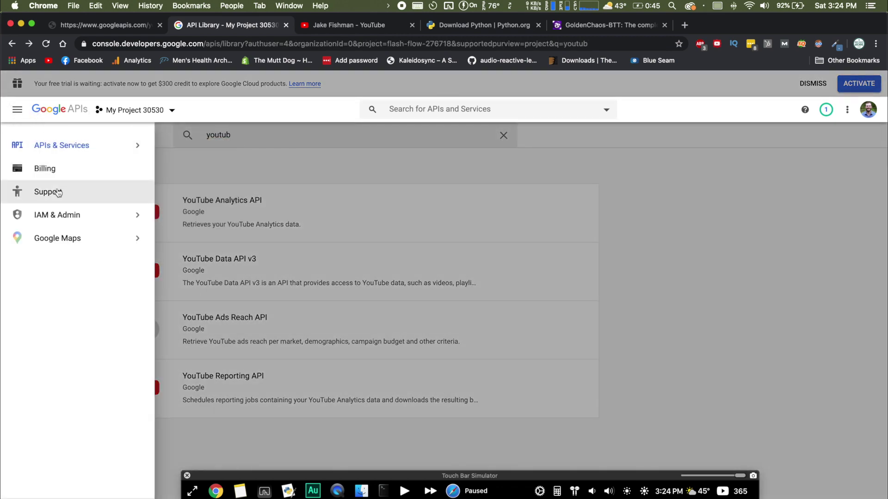
pyautogui.click(63, 147)
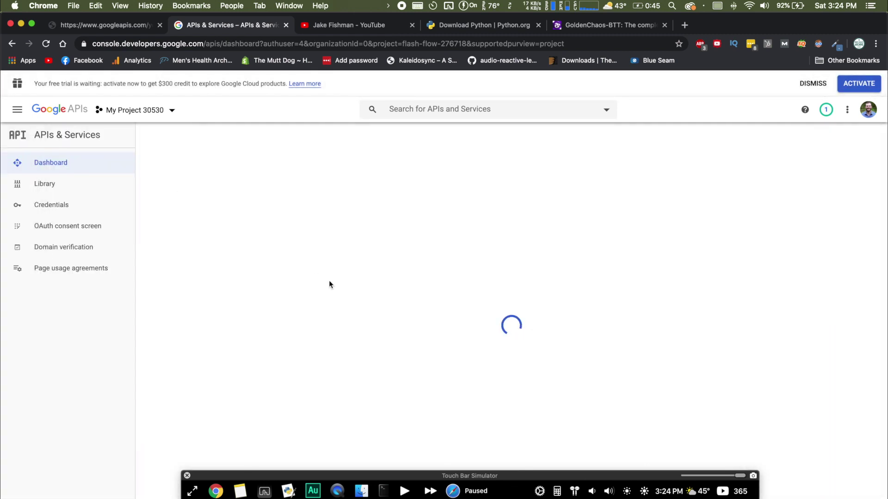
pyautogui.click(51, 206)
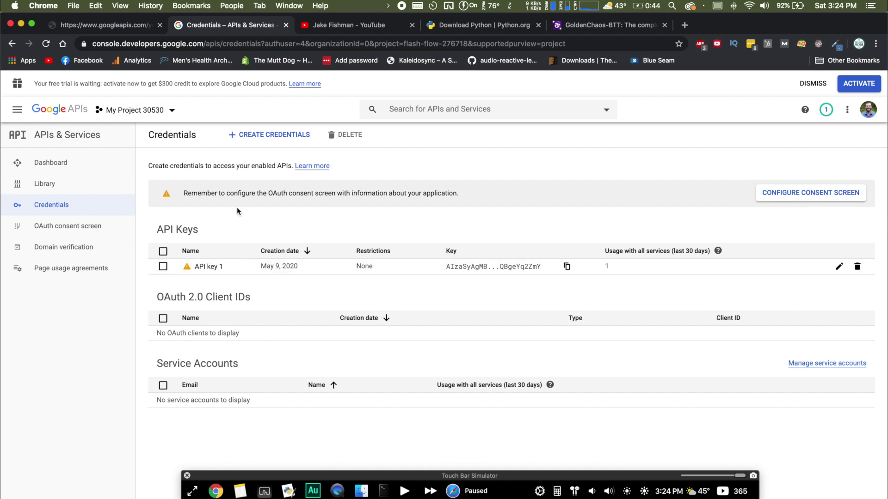
pyautogui.click(266, 135)
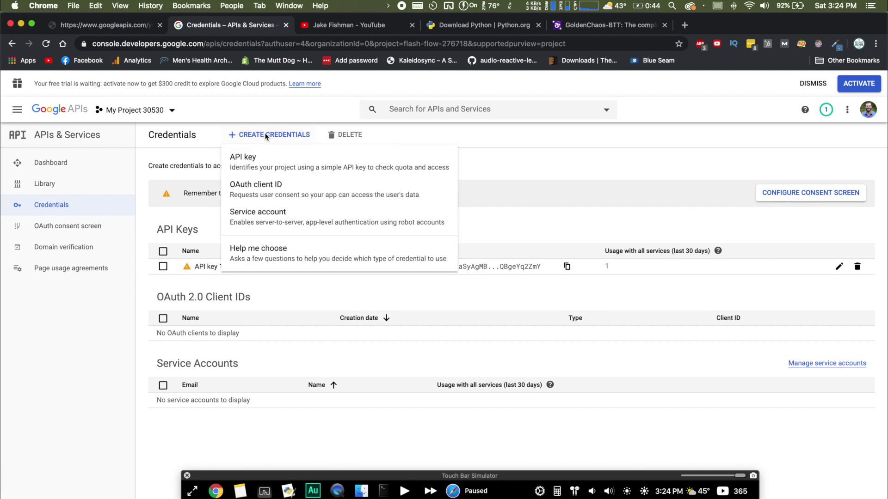
pyautogui.click(265, 160)
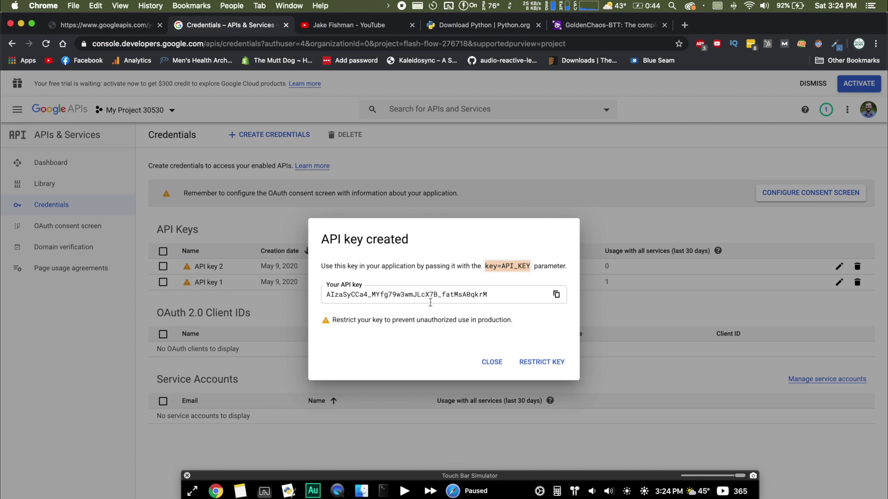
pyautogui.click(556, 296)
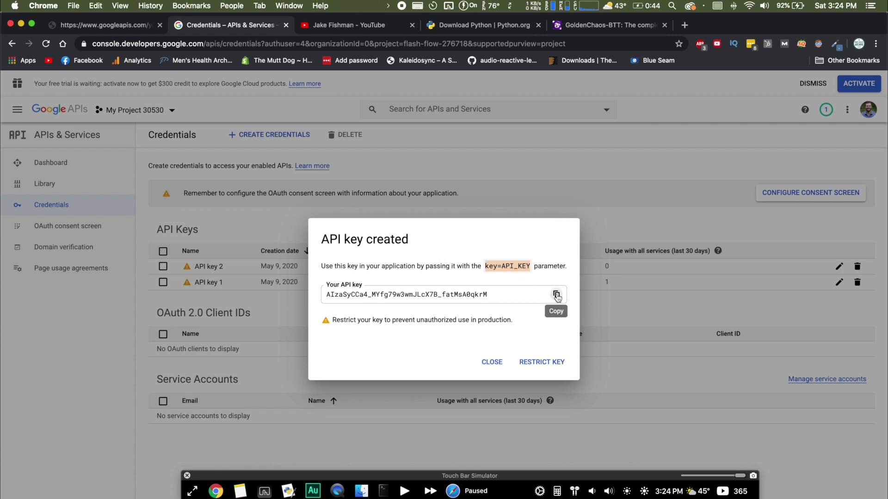
pyautogui.click(556, 296)
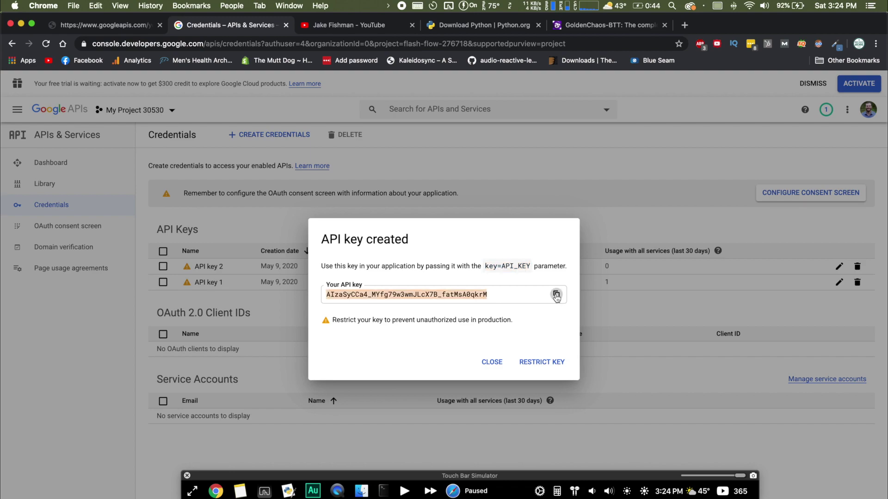
pyautogui.click(491, 362)
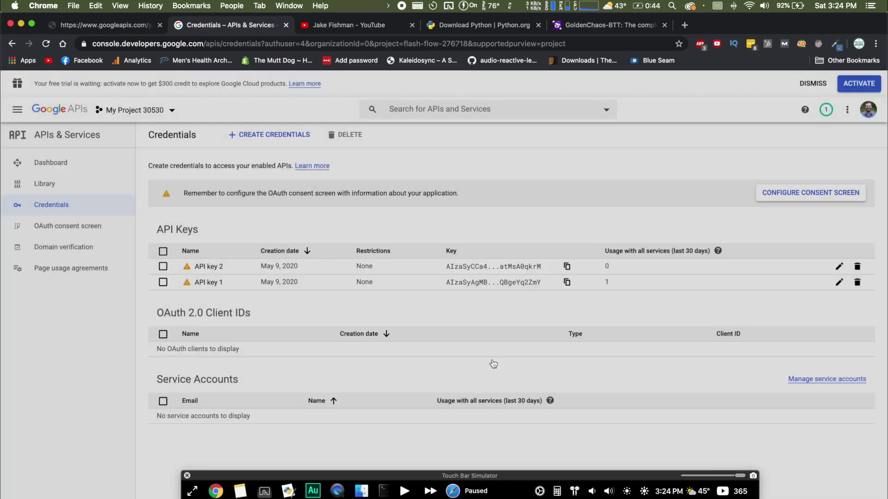
# Paste the API key into the Notes list below "Requirements for YouTube API:" and label it "Key =".
pyautogui.hotkey('ctrl', 'Up')
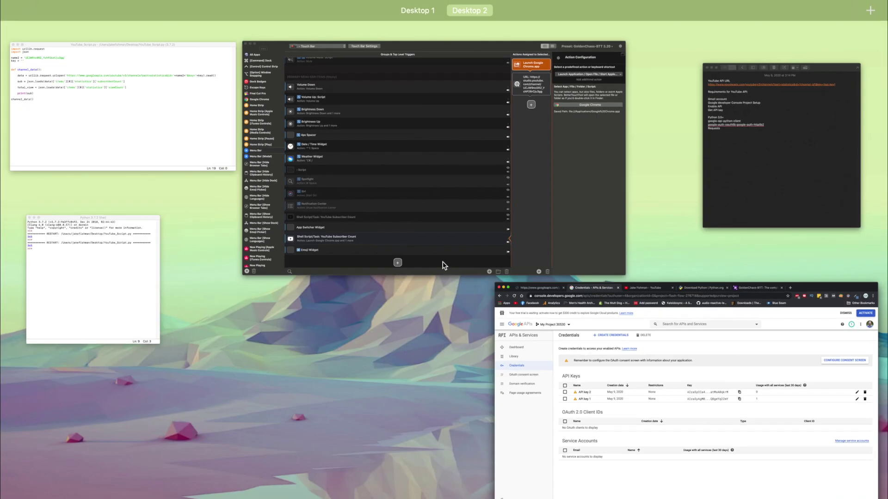
pyautogui.click(733, 204)
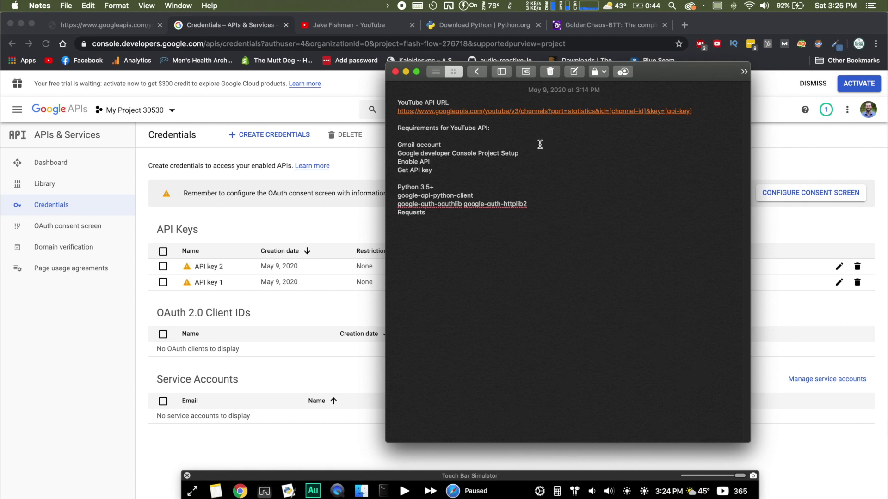
pyautogui.click(512, 129)
pyautogui.press('Return')
pyautogui.press('Return')
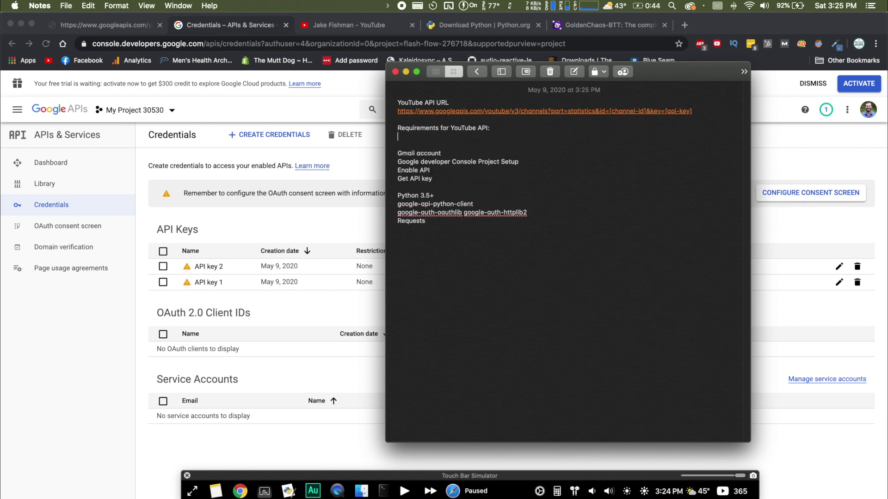
pyautogui.press('super+v')
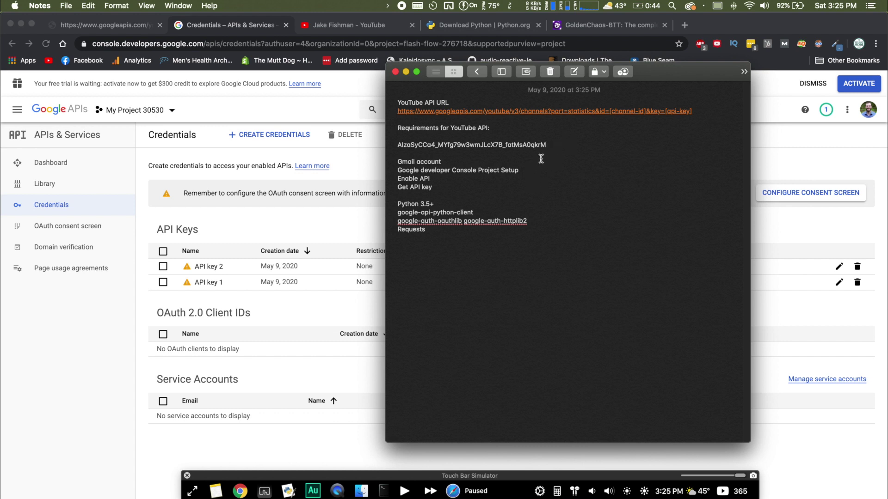
pyautogui.click(398, 145)
pyautogui.write('Key =')
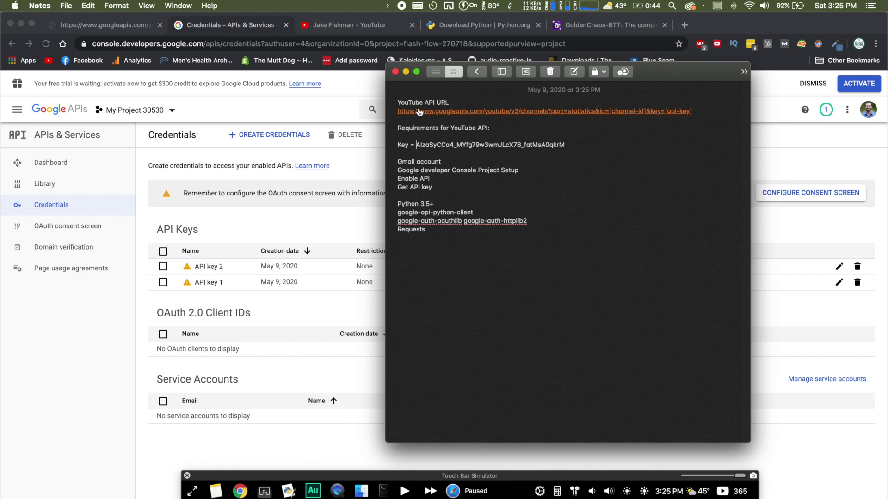
# Examine the YouTube API URL and the API key in the note.
pyautogui.moveTo(397, 112); pyautogui.dragTo(703, 107)
pyautogui.click(704, 105)
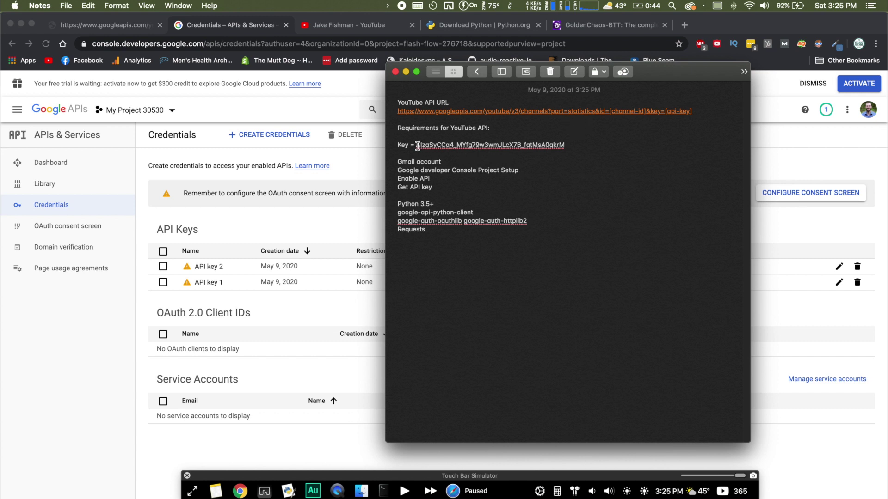
pyautogui.moveTo(416, 145); pyautogui.dragTo(571, 146)
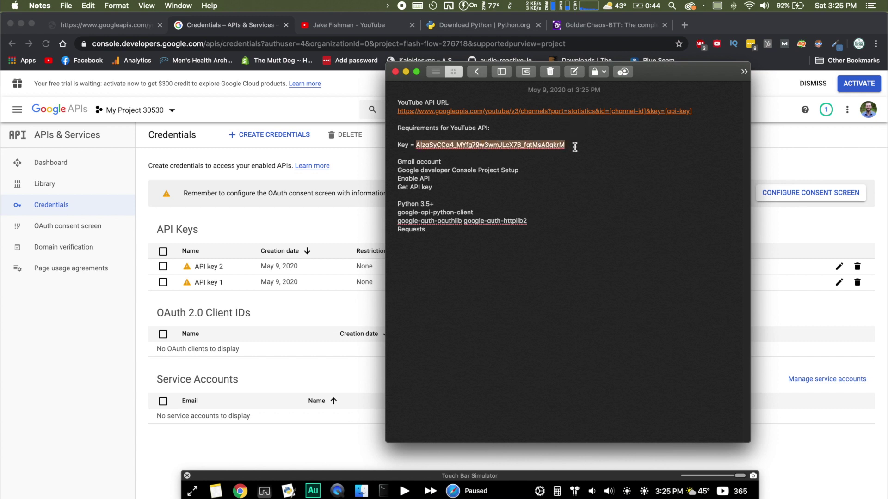
pyautogui.click(574, 147)
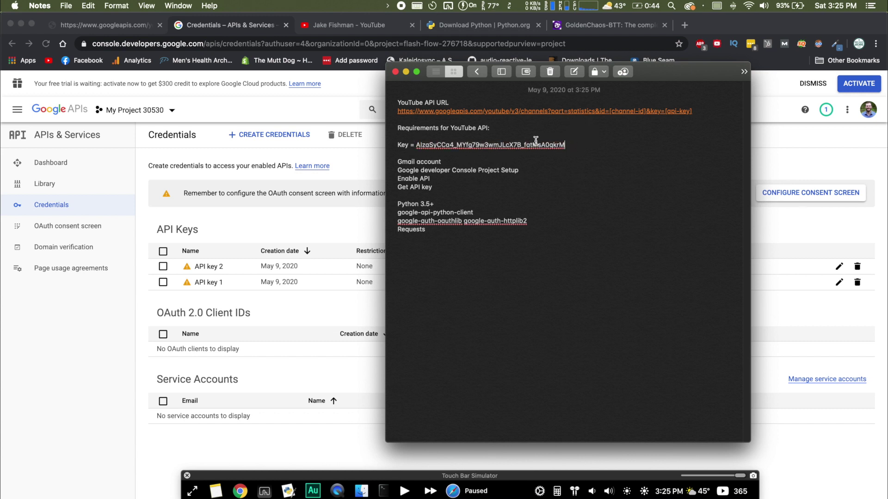
# Copy the channel ID from the YouTube channel's URL and add it to the note below the key, labelled "Id =".
pyautogui.click(360, 160)
pyautogui.click(338, 24)
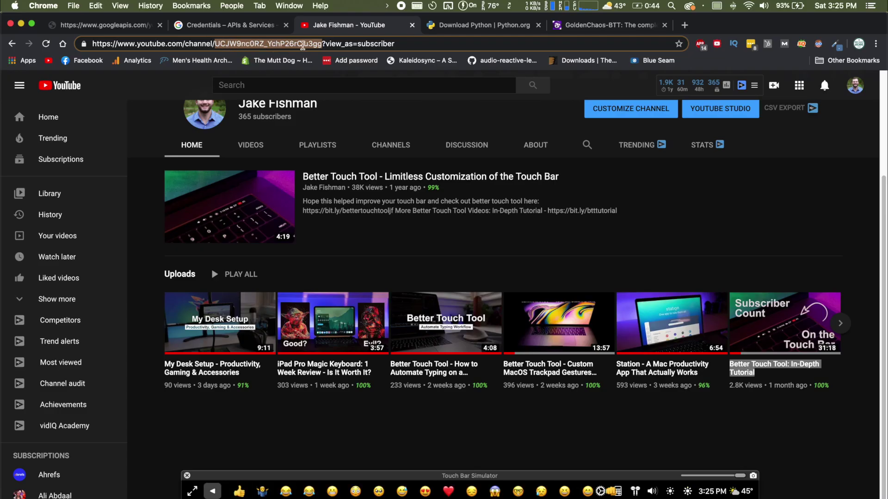
pyautogui.hotkey('ctrl', 'Up')
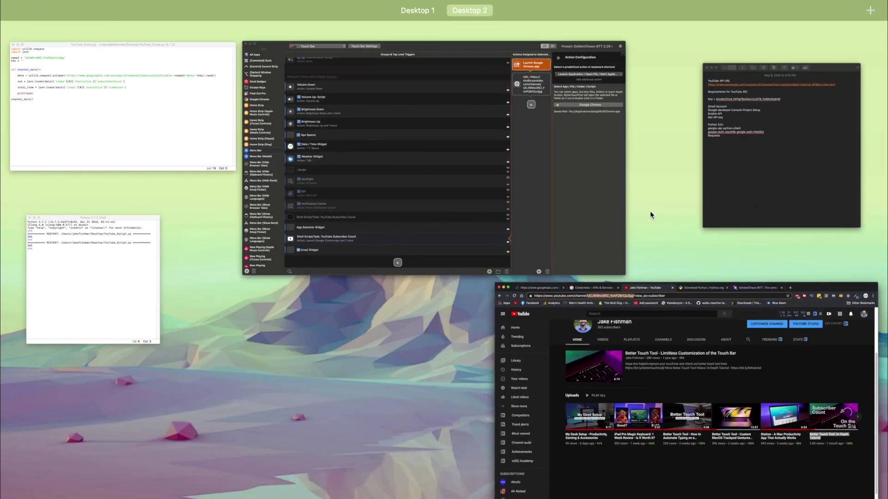
pyautogui.click(729, 166)
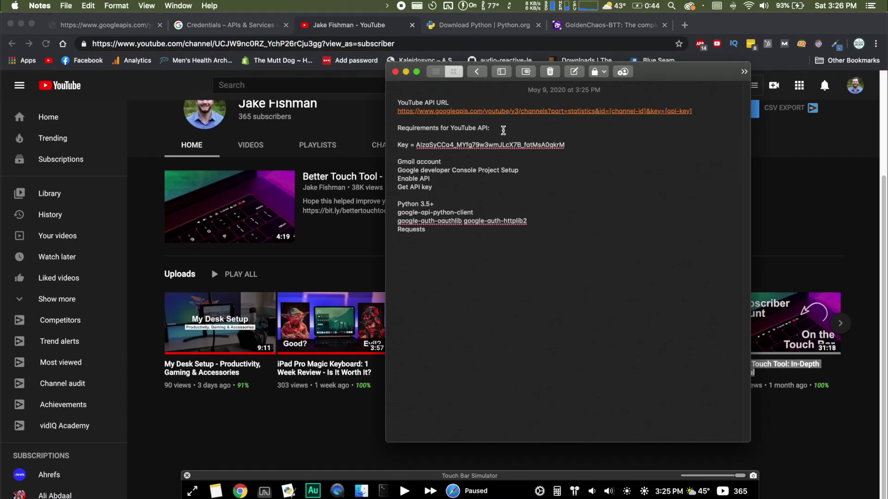
pyautogui.press('Return')
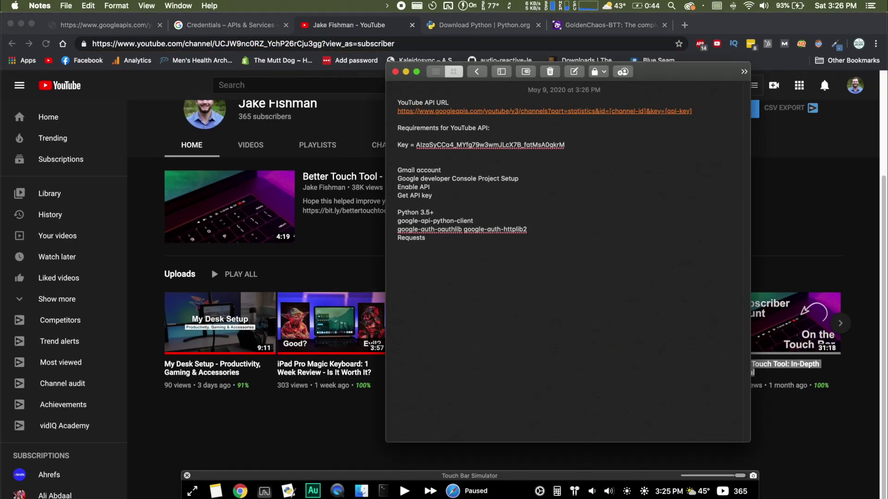
pyautogui.write('Id =')
pyautogui.press('super+v')
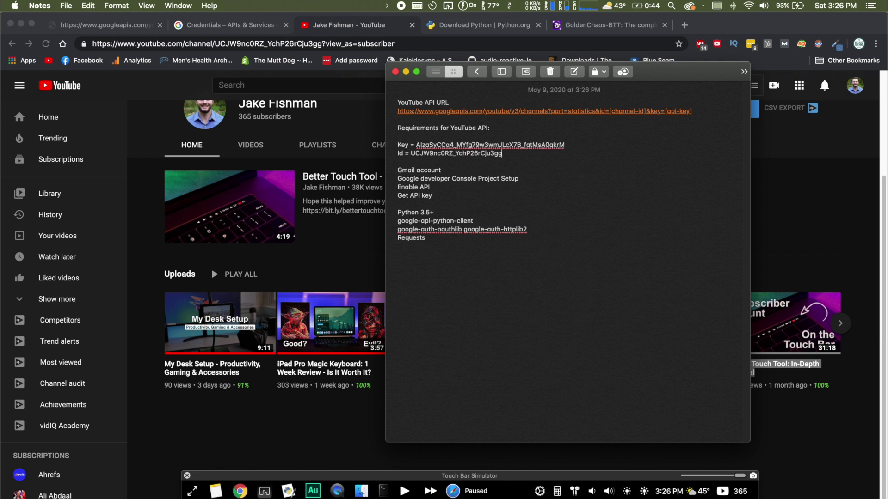
pyautogui.click(526, 158)
# Examine the active Python releases and the specific-release list on the python.org downloads page.
pyautogui.scroll(-1, 457, 267)
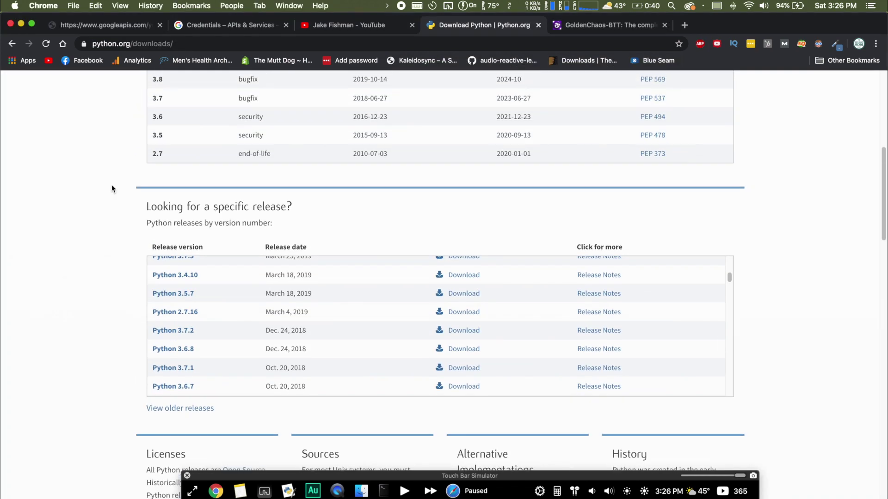
pyautogui.scroll(15, 112, 185)
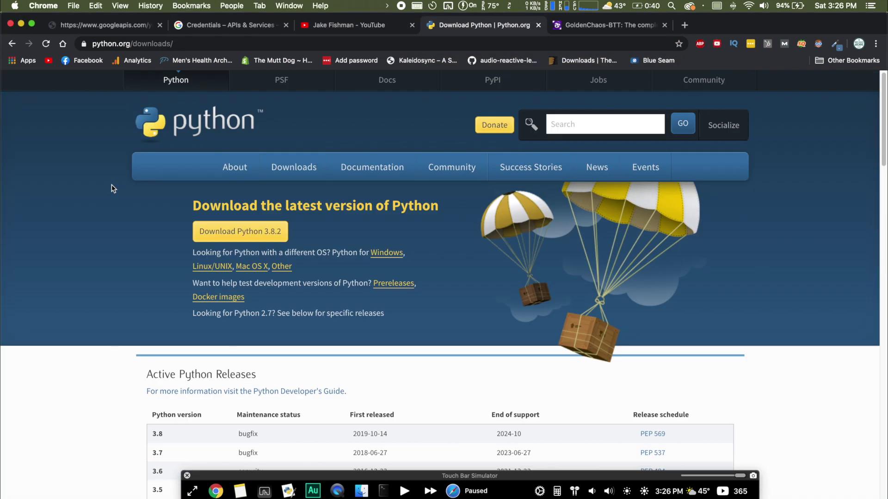
pyautogui.scroll(-1, 112, 185)
pyautogui.scroll(-1, 112, 184)
pyautogui.scroll(2, 112, 184)
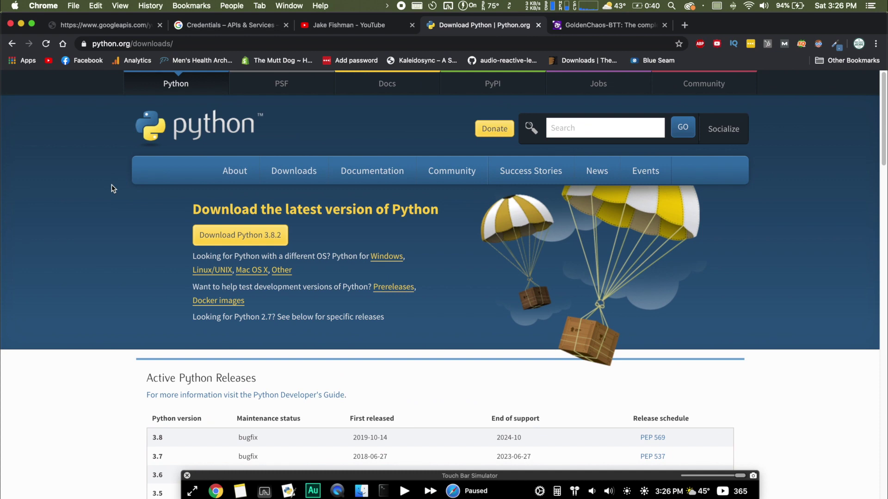
pyautogui.scroll(-5, 112, 185)
pyautogui.scroll(-2, 112, 186)
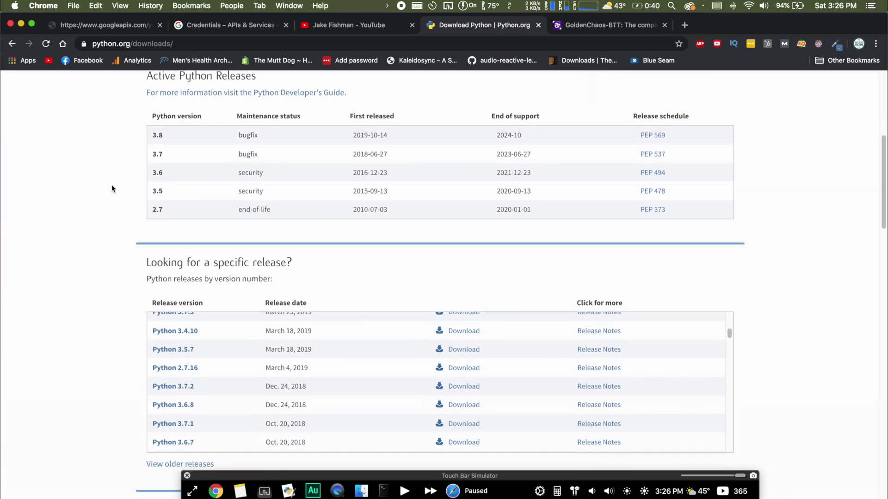
pyautogui.scroll(-1, 92, 250)
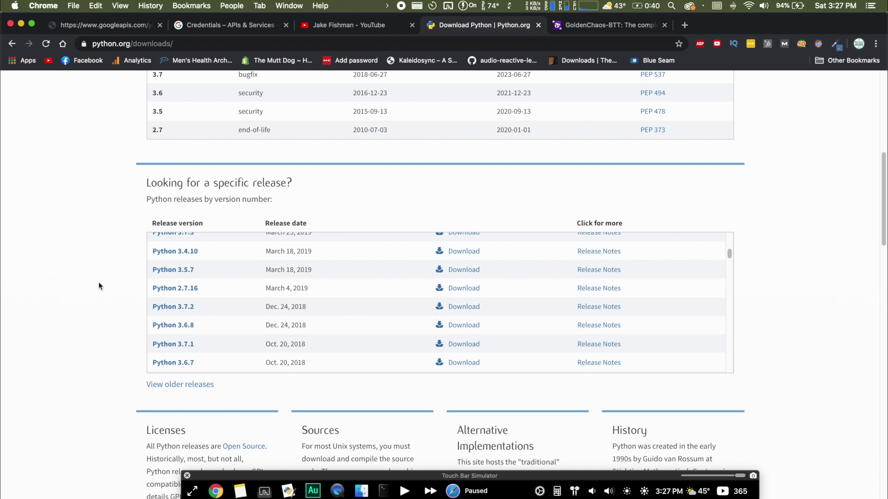
# Bring the requirements note to the front, open Terminal, and place its window beside the note.
pyautogui.hotkey('ctrl', 'Up')
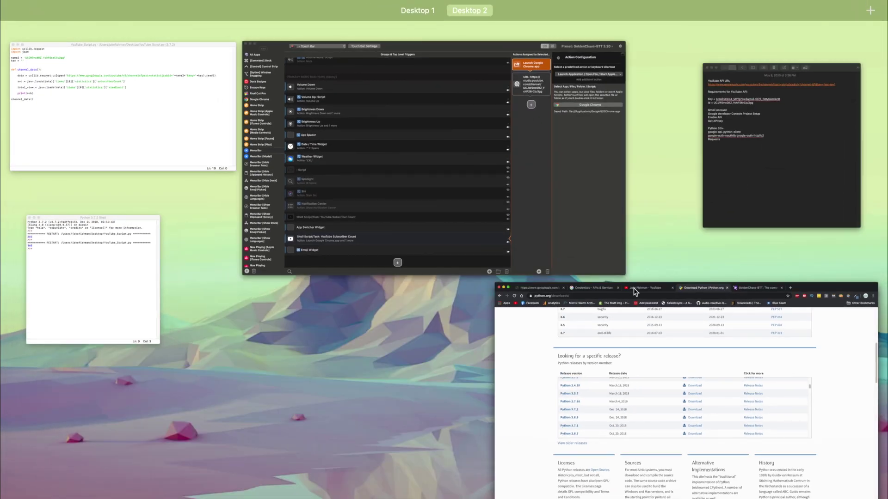
pyautogui.click(782, 174)
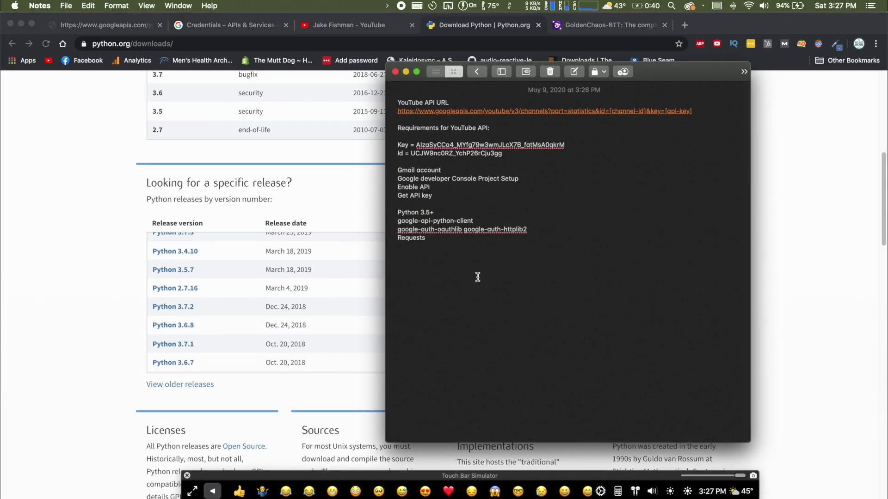
pyautogui.press('super+space')
pyautogui.write('termi')
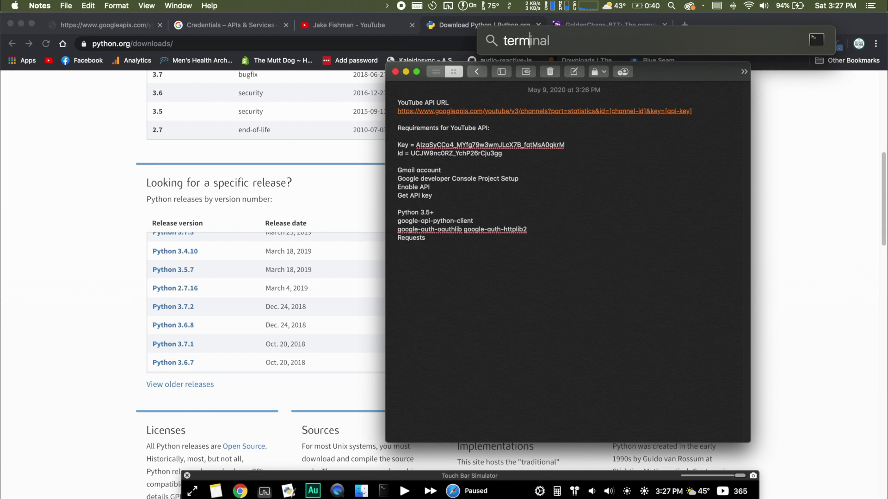
pyautogui.press('Return')
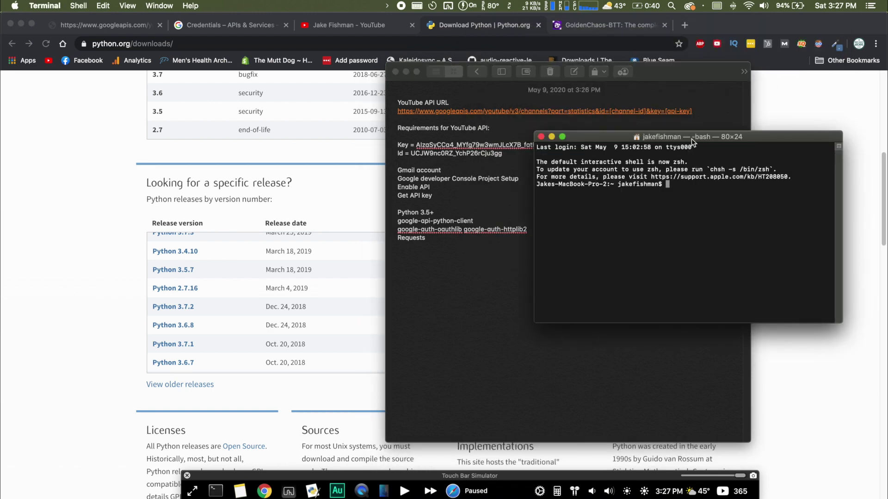
pyautogui.moveTo(692, 138); pyautogui.dragTo(192, 140)
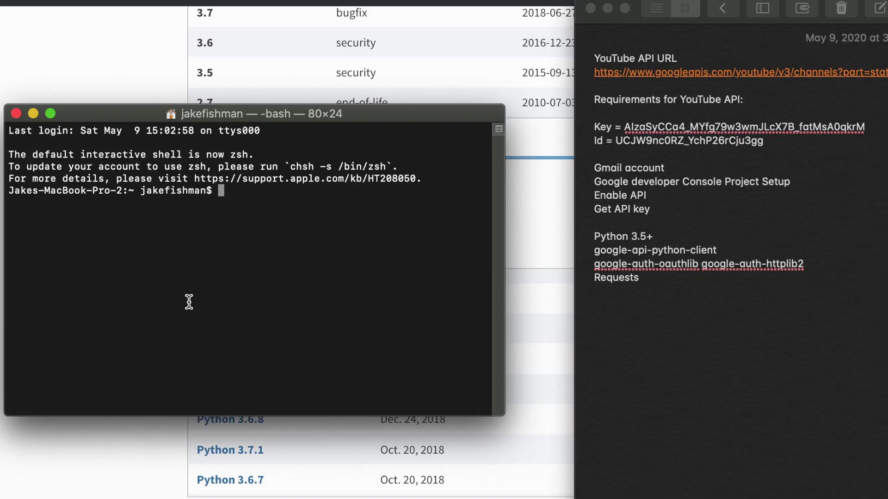
# Run "python3.7 -m pip install google-api-python-client" in Terminal, taking the package name from the note, and review the output.
pyautogui.write('python3.7')
pyautogui.write('-')
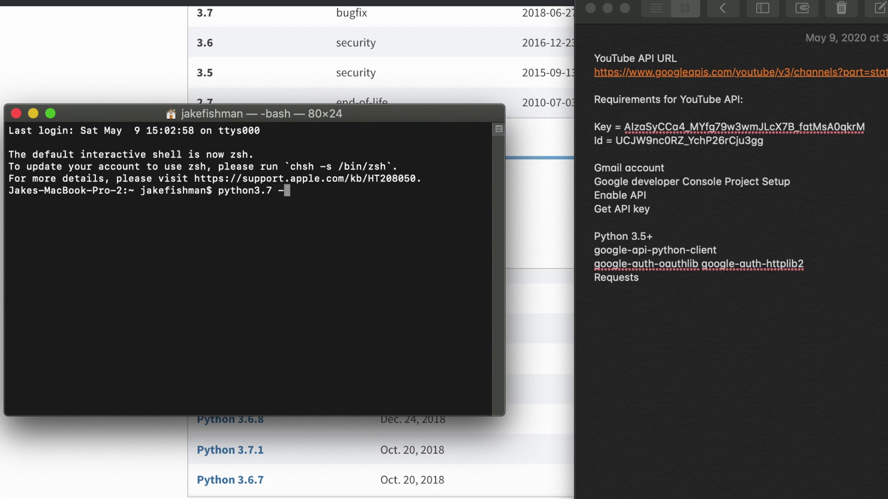
pyautogui.write('m pip install')
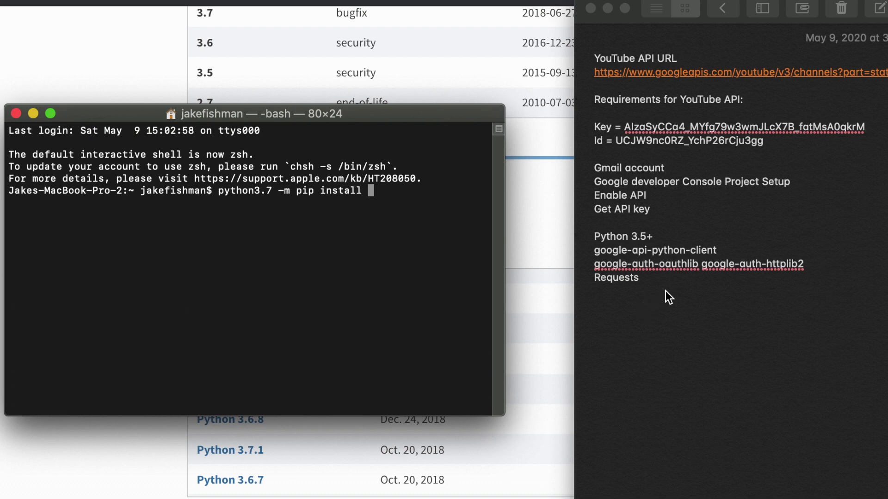
pyautogui.click(688, 275)
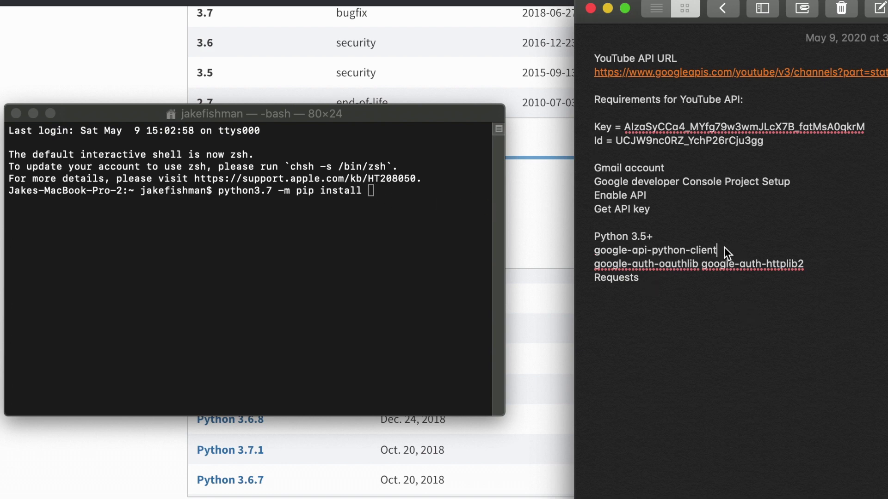
pyautogui.moveTo(724, 248); pyautogui.dragTo(660, 248)
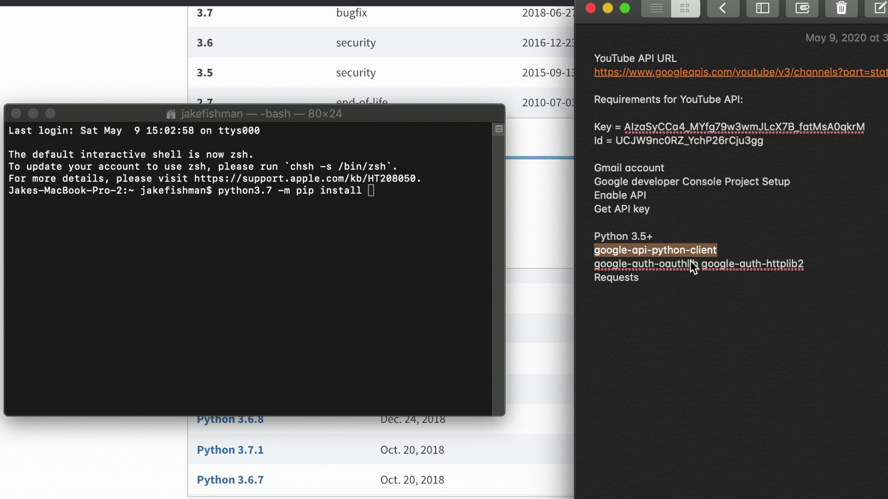
pyautogui.click(372, 196)
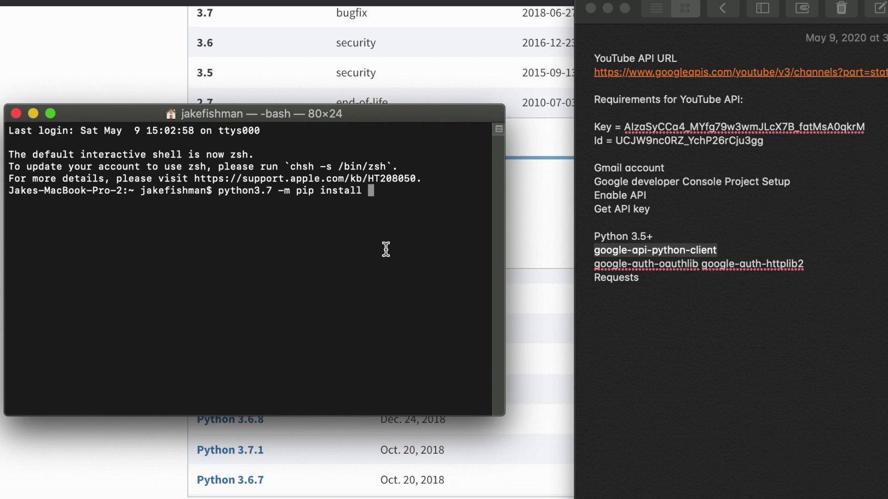
pyautogui.write('google-api-python-client')
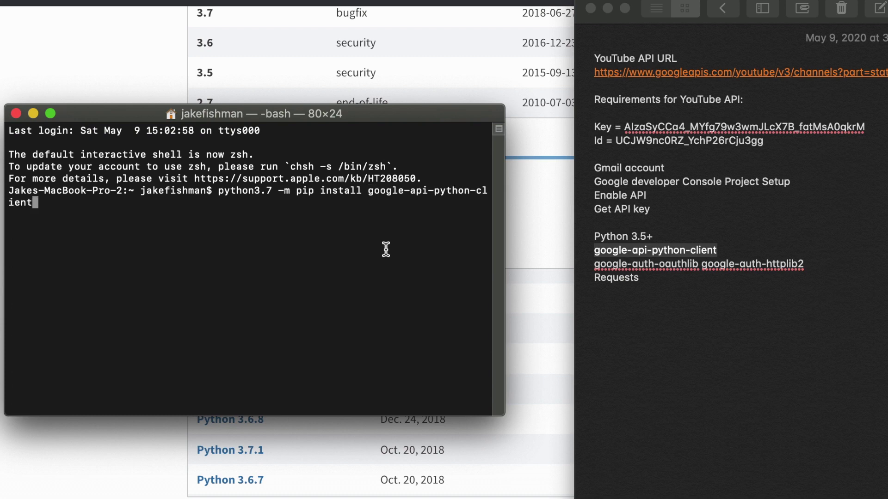
pyautogui.press('Return')
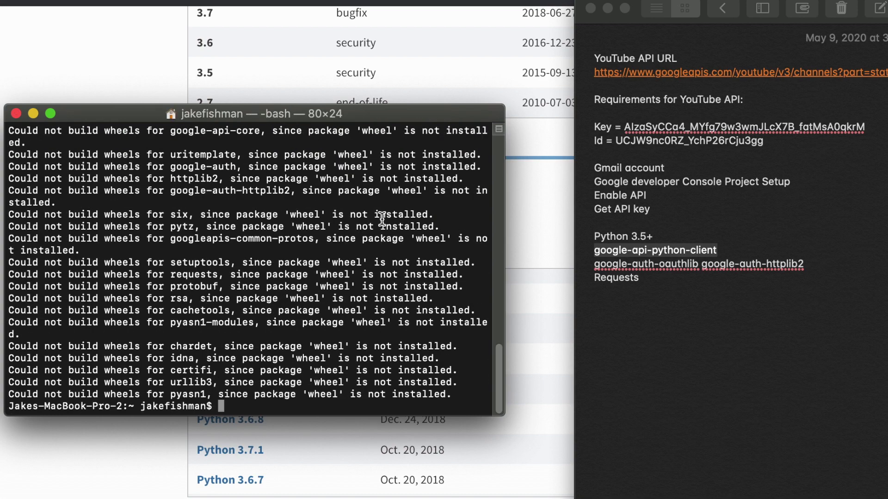
pyautogui.scroll(5, 311, 260)
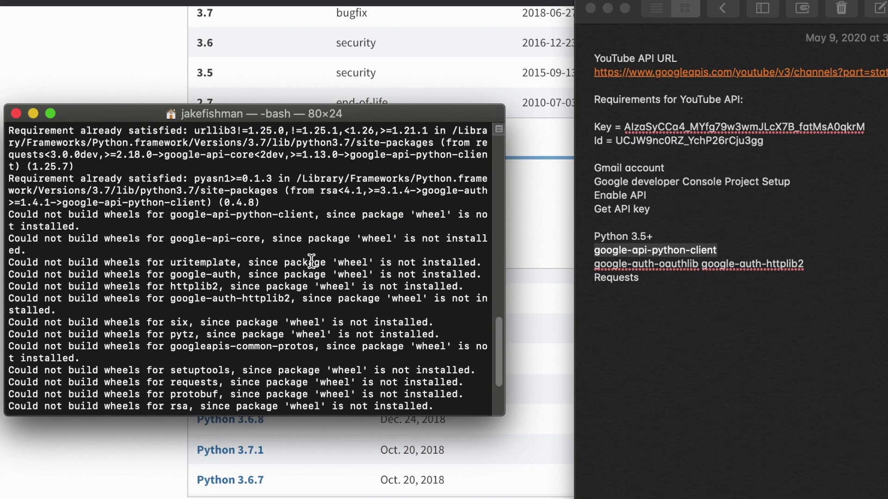
pyautogui.scroll(8, 312, 260)
pyautogui.scroll(10, 311, 260)
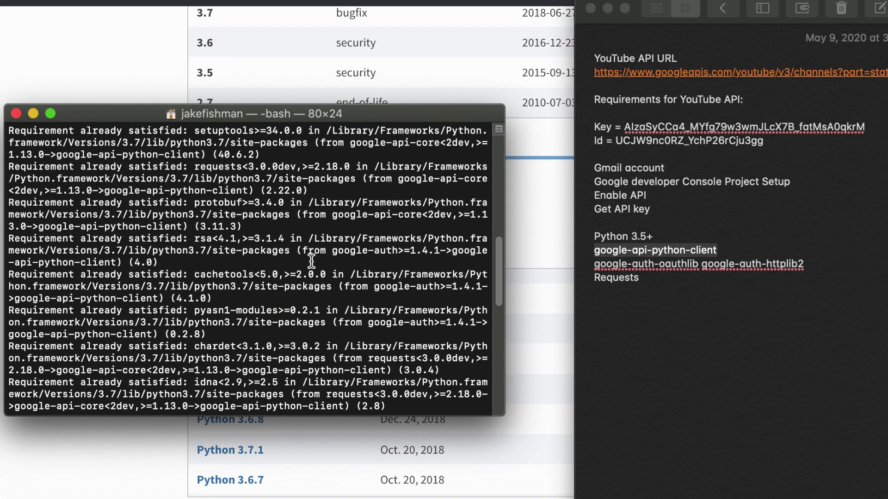
pyautogui.scroll(10, 311, 260)
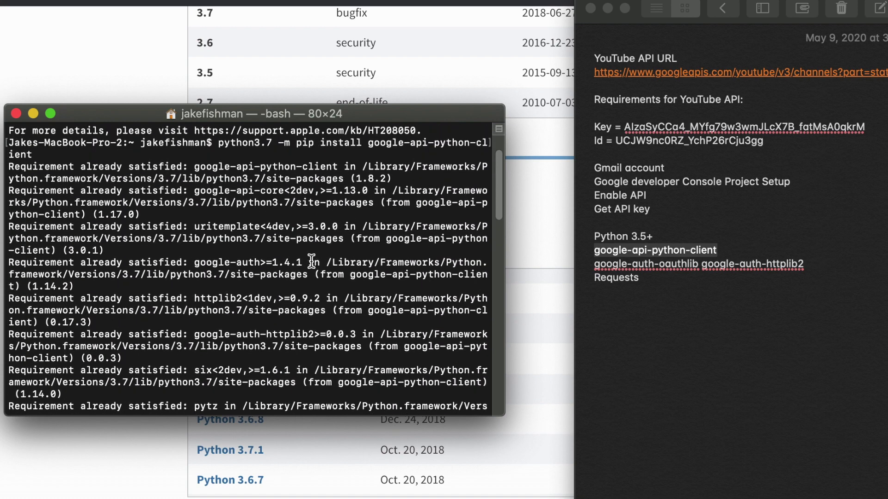
pyautogui.scroll(-20, 311, 261)
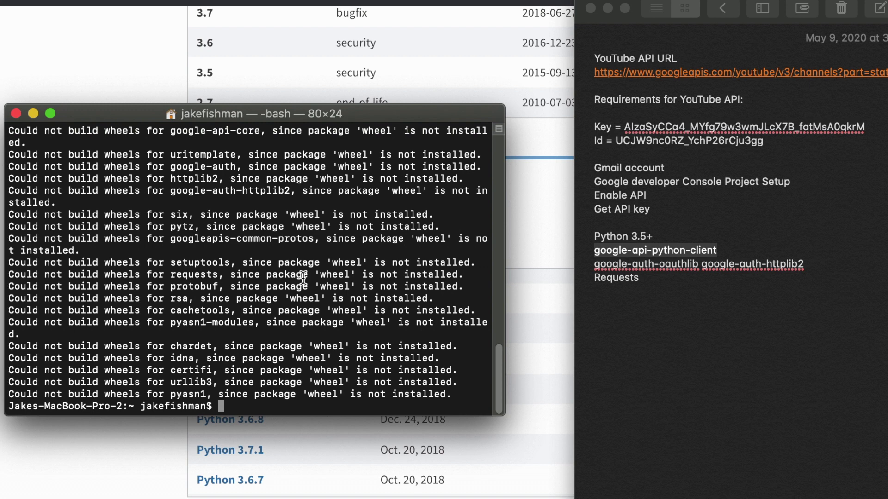
# Enter "python3.7 -m pip install" at the Terminal prompt without running it.
pyautogui.write('pythin3.7')
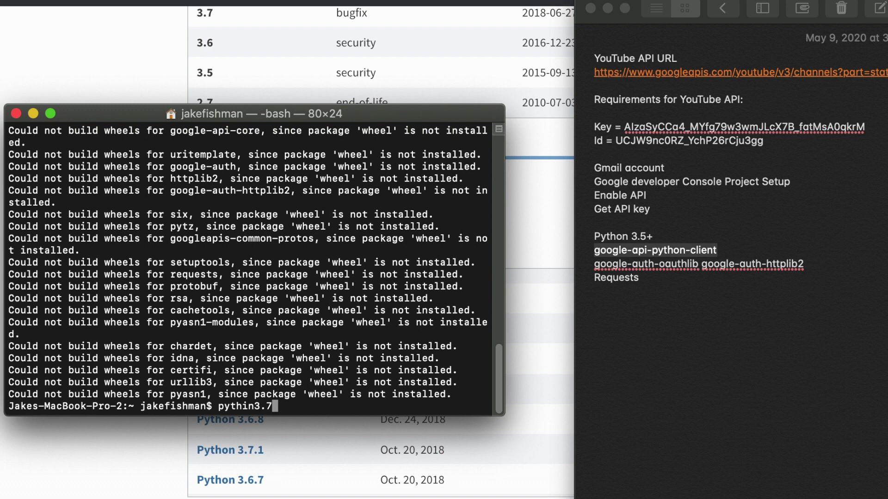
pyautogui.write(' -m')
pyautogui.press('BackSpace')
pyautogui.press('BackSpace')
pyautogui.press('BackSpace')
pyautogui.press('BackSpace')
pyautogui.press('BackSpace')
pyautogui.press('BackSpace')
pyautogui.press('BackSpace')
pyautogui.press('BackSpace')
pyautogui.write('on3.7 -m pip install')
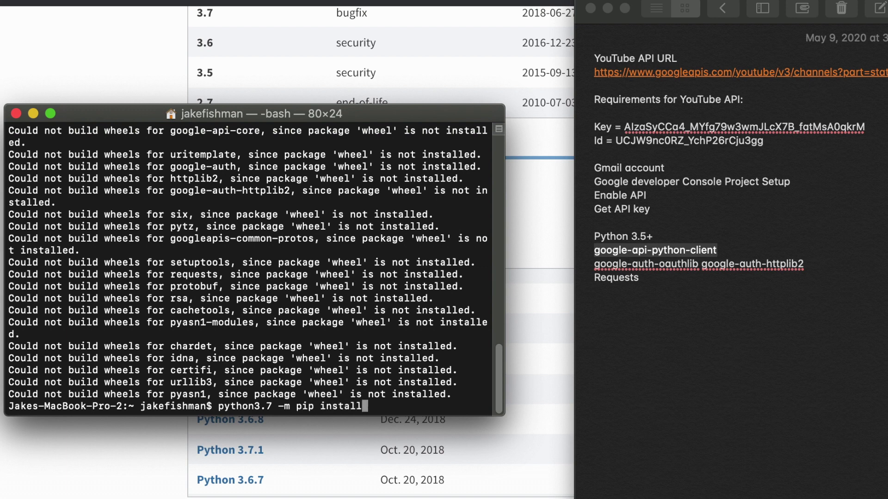
# Copy "google-auth-oauthlib google-auth-httplib2" from the note, append it to the pip install command, and run it.
pyautogui.click(808, 264)
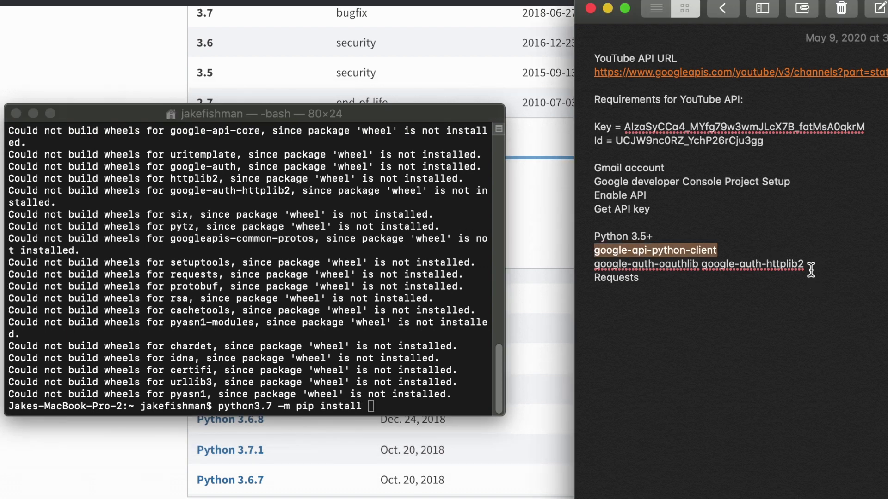
pyautogui.moveTo(808, 264); pyautogui.dragTo(581, 259)
pyautogui.press('super+c')
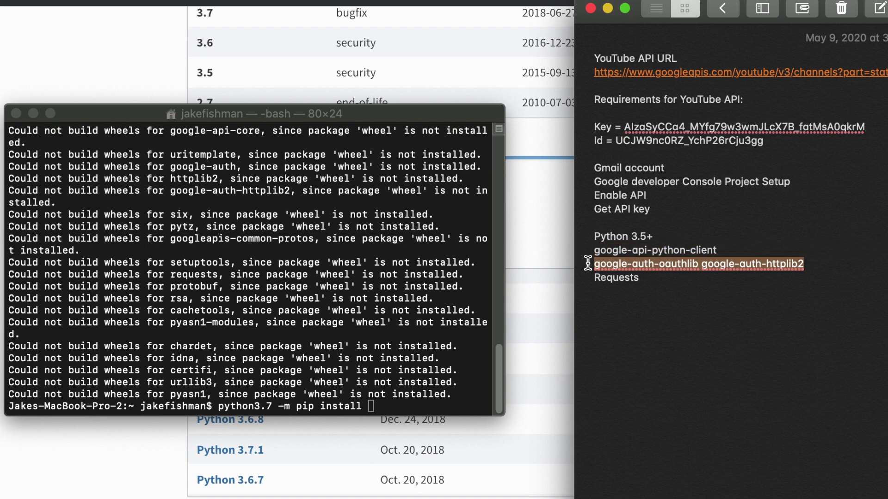
pyautogui.click(415, 392)
pyautogui.press('super+v')
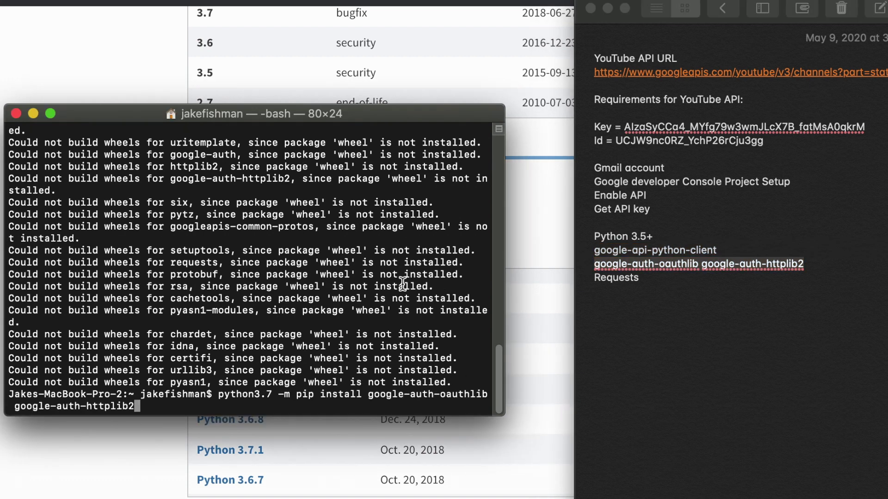
pyautogui.press('Return')
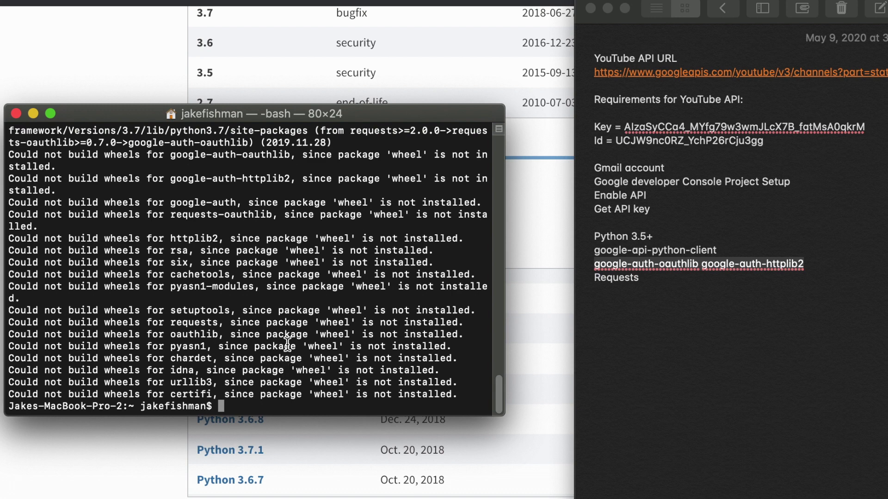
# Run "python3.7 -m pip install requests" in Terminal.
pyautogui.click(646, 282)
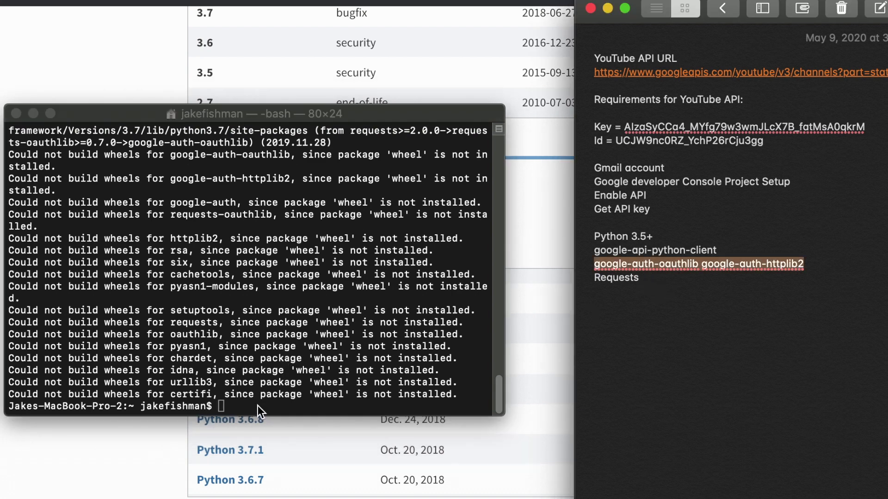
pyautogui.click(257, 405)
pyautogui.write('p')
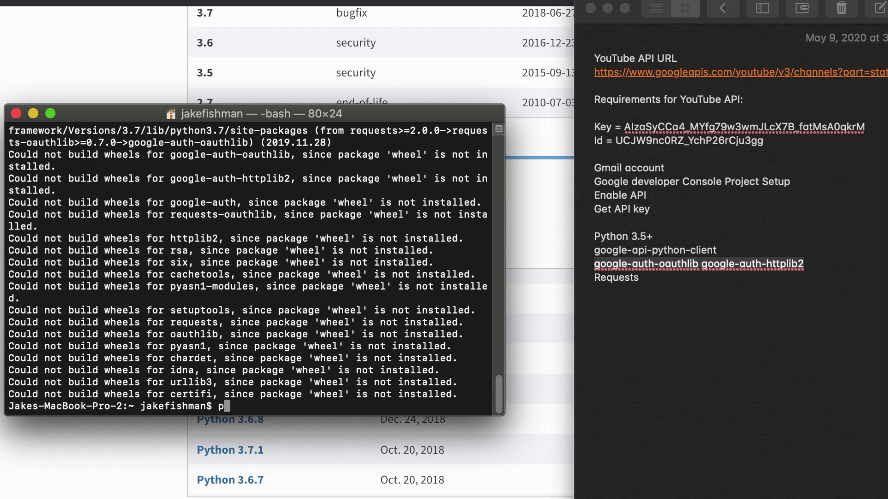
pyautogui.write('ython3.7 -m pi')
pyautogui.write('p install')
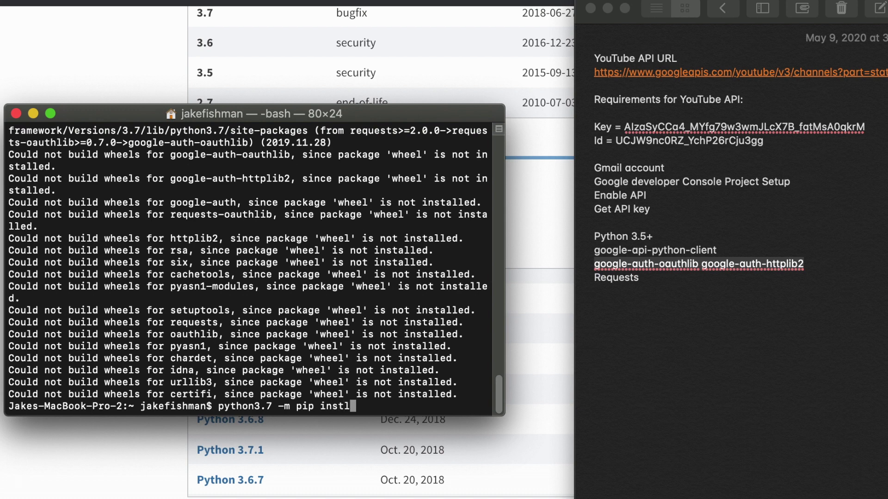
pyautogui.write(' requests')
pyautogui.press('Return')
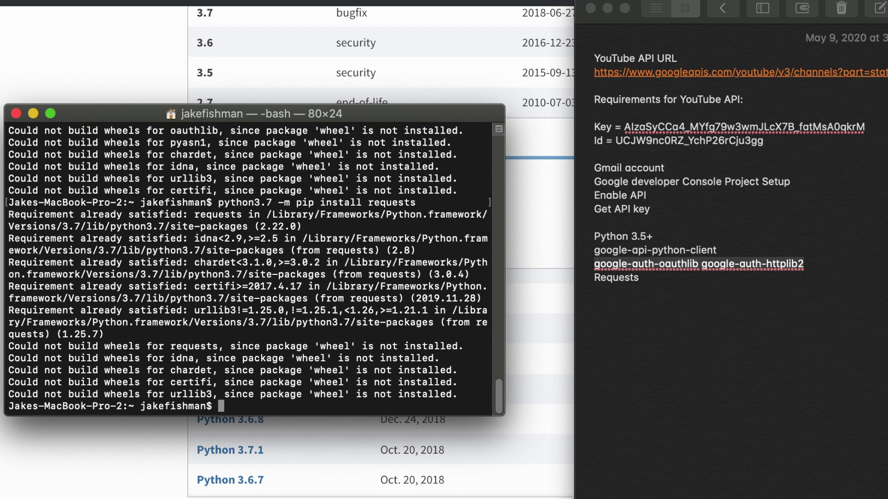
pyautogui.press('BackSpace')
pyautogui.press('BackSpace')
pyautogui.press('BackSpace')
pyautogui.press('BackSpace')
pyautogui.press('BackSpace')
pyautogui.press('BackSpace')
pyautogui.press('BackSpace')
pyautogui.press('BackSpace')
pyautogui.press('BackSpace')
pyautogui.press('BackSpace')
pyautogui.press('BackSpace')
pyautogui.press('BackSpace')
pyautogui.press('BackSpace')
pyautogui.press('BackSpace')
pyautogui.press('BackSpace')
pyautogui.press('BackSpace')
pyautogui.press('BackSpace')
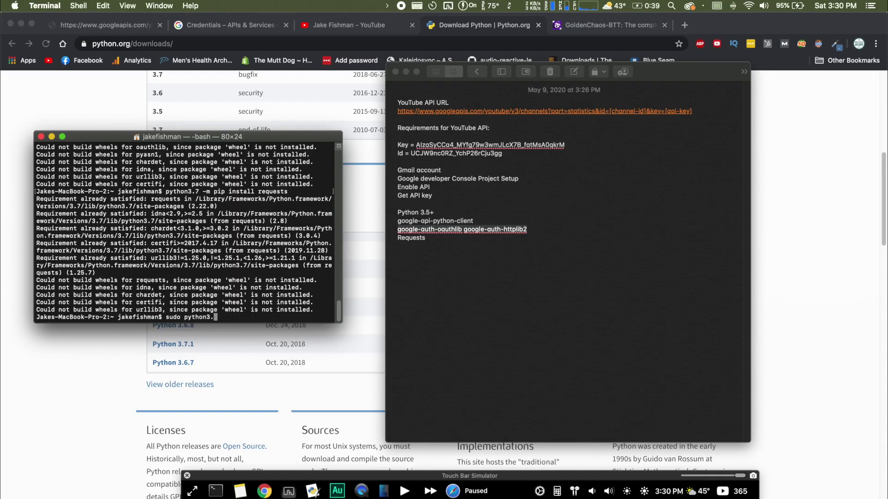
pyautogui.press('BackSpace')
pyautogui.press('BackSpace')
pyautogui.press('BackSpace')
pyautogui.press('BackSpace')
pyautogui.press('BackSpace')
pyautogui.press('BackSpace')
pyautogui.press('BackSpace')
pyautogui.press('BackSpace')
pyautogui.press('BackSpace')
pyautogui.press('BackSpace')
pyautogui.press('BackSpace')
pyautogui.press('BackSpace')
pyautogui.press('BackSpace')
# Bring the YouTube_Script.py editor window in IDLE to the front and move it beside the Python shell.
pyautogui.click(467, 287)
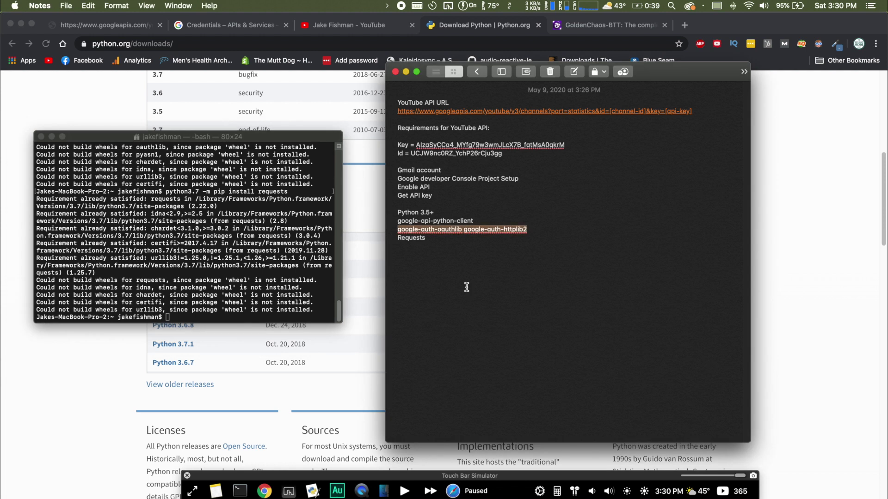
pyautogui.click(461, 256)
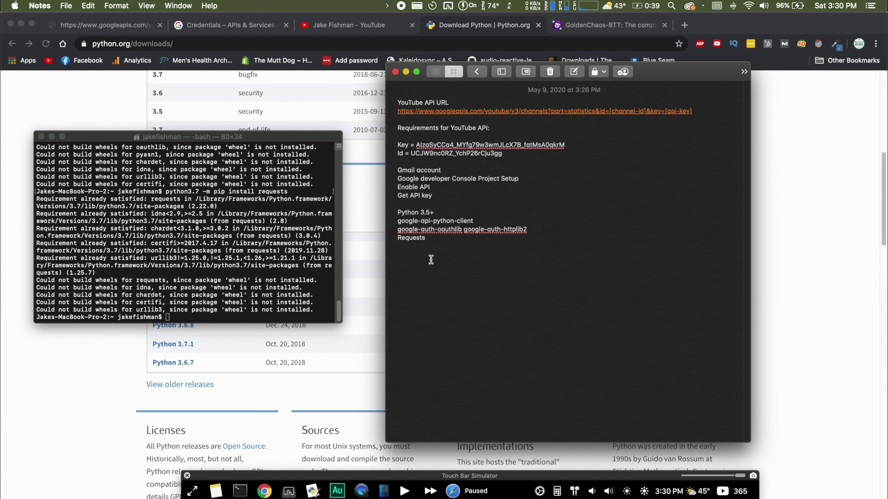
pyautogui.hotkey('ctrl', 'Up')
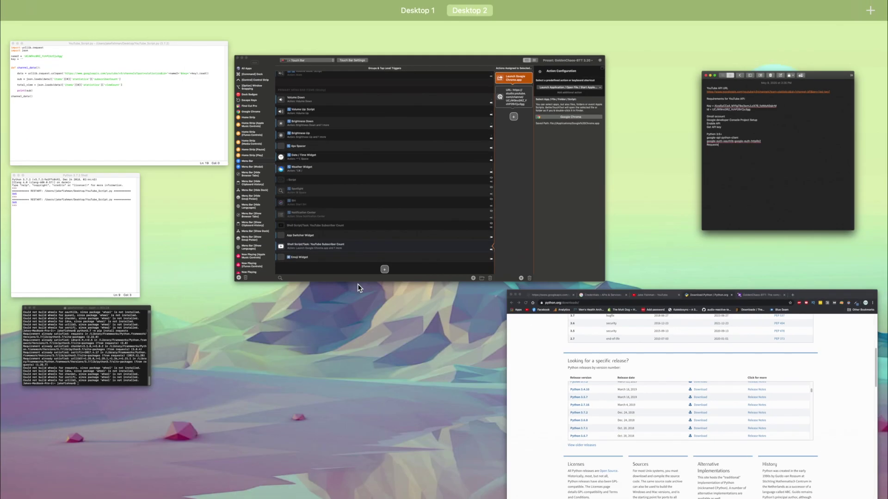
pyautogui.click(93, 240)
pyautogui.hotkey('ctrl', 'Up')
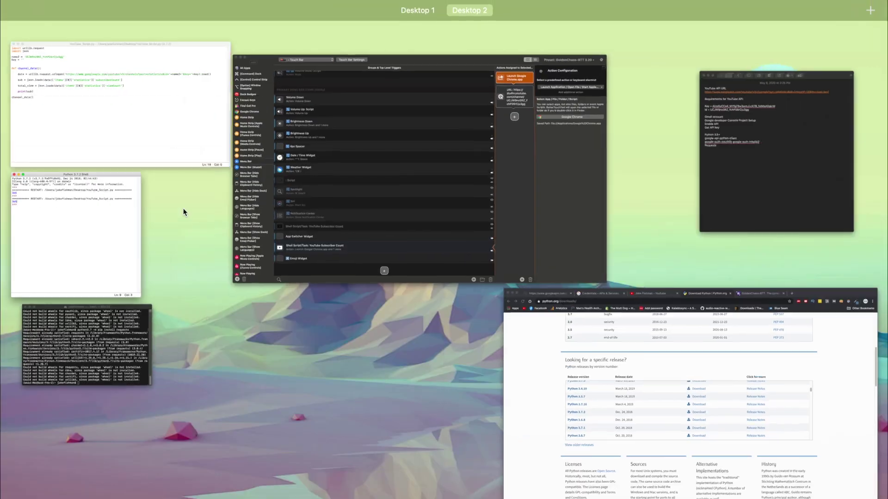
pyautogui.click(171, 127)
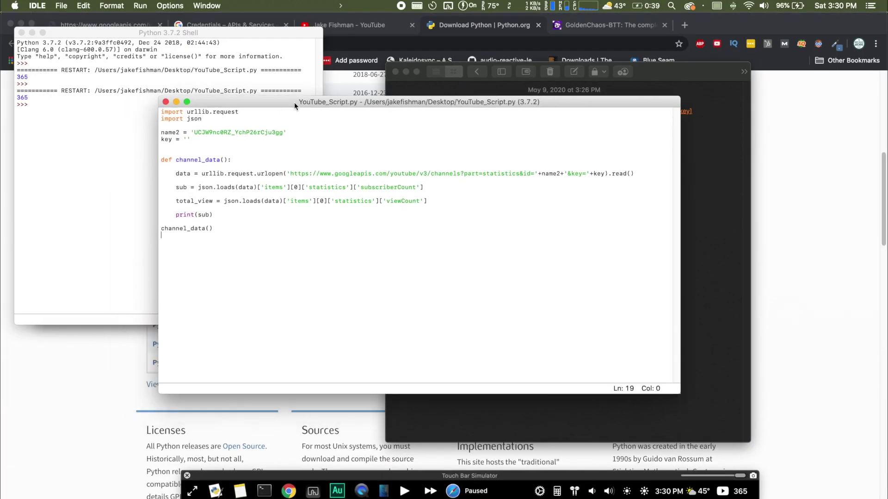
pyautogui.moveTo(273, 106); pyautogui.dragTo(467, 54)
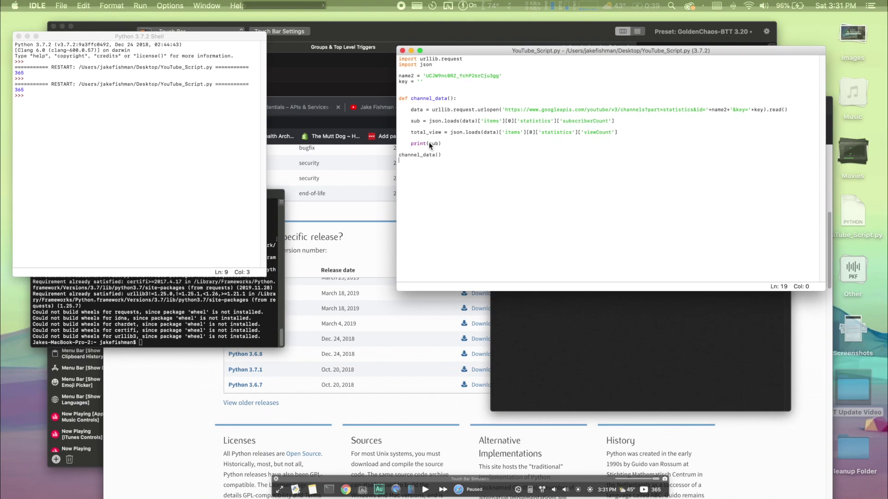
# Copy the channel ID from the requirements note and paste it over the name2 value in YouTube_Script.py.
pyautogui.hotkey('ctrl', 'Up')
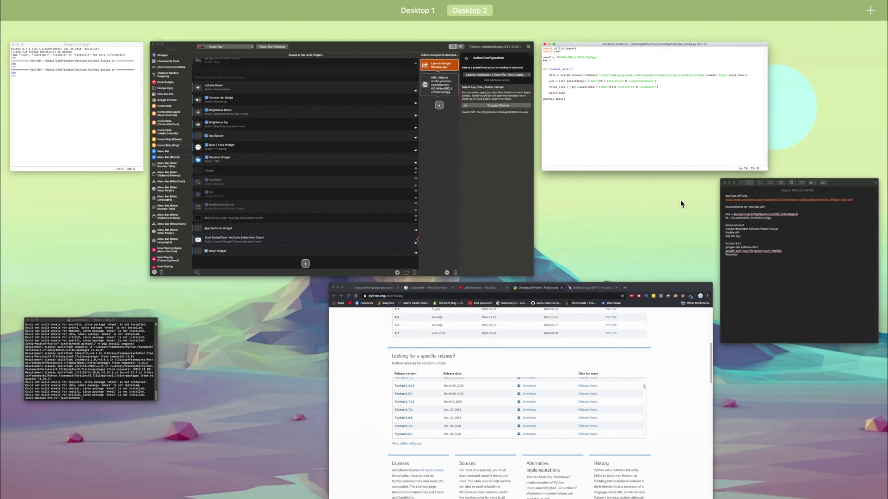
pyautogui.click(786, 252)
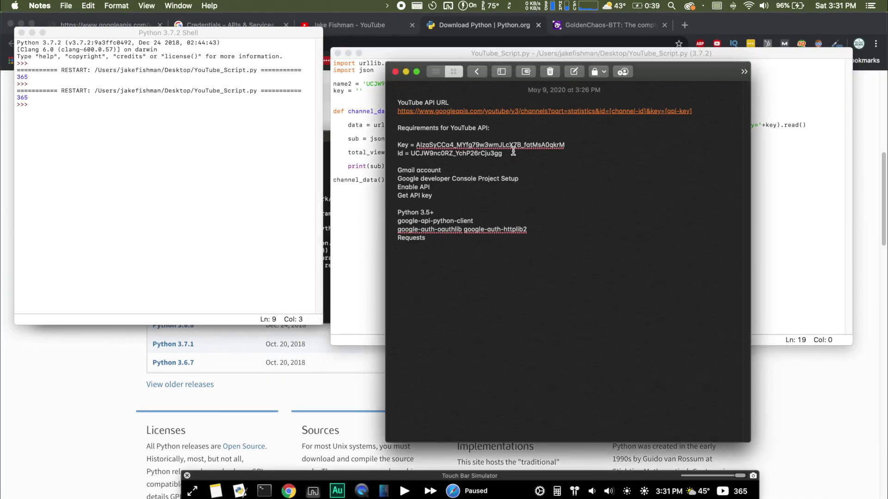
pyautogui.moveTo(503, 154); pyautogui.dragTo(414, 156)
pyautogui.press('super+c')
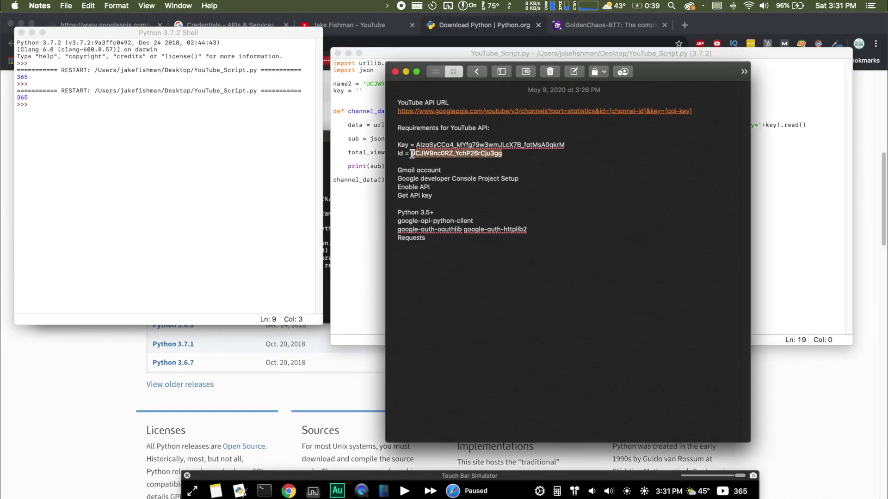
pyautogui.hotkey('ctrl', 'Up')
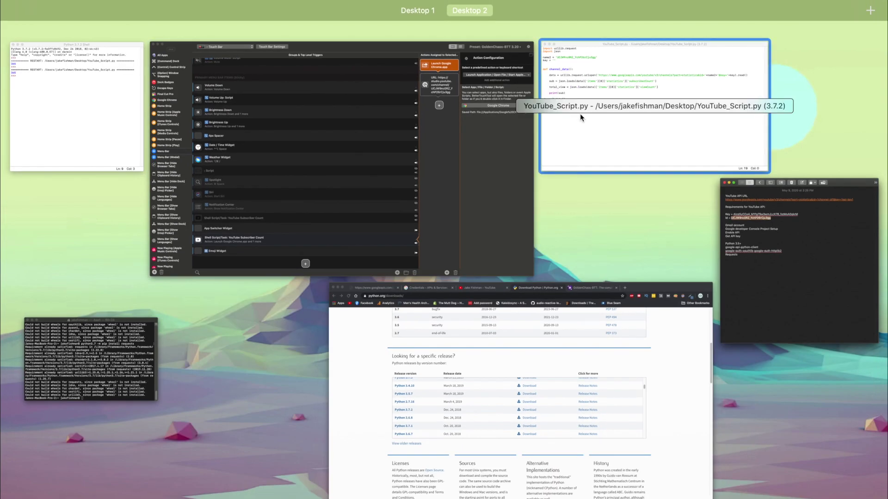
pyautogui.click(579, 113)
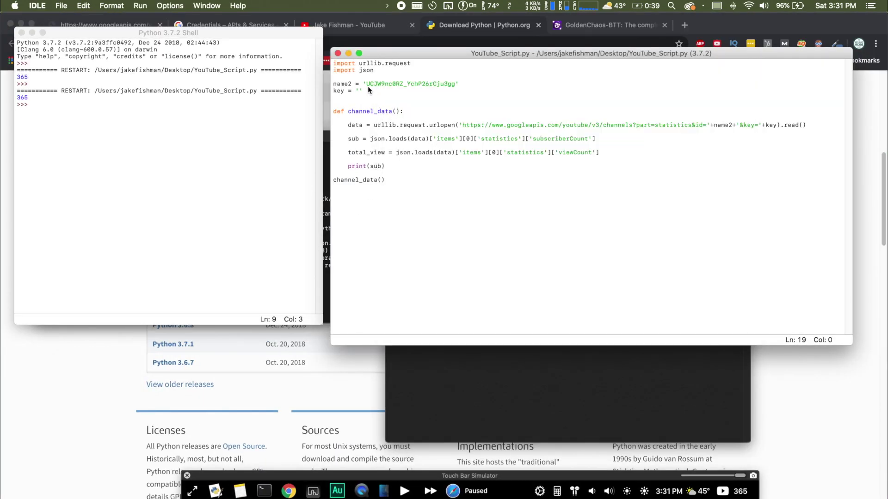
pyautogui.moveTo(366, 83); pyautogui.dragTo(454, 87)
pyautogui.press('super+v')
# Copy the API key from the requirements note and paste it between the quotes of the key variable in YouTube_Script.py.
pyautogui.click(366, 84)
pyautogui.hotkey('ctrl', 'Up')
pyautogui.click(758, 296)
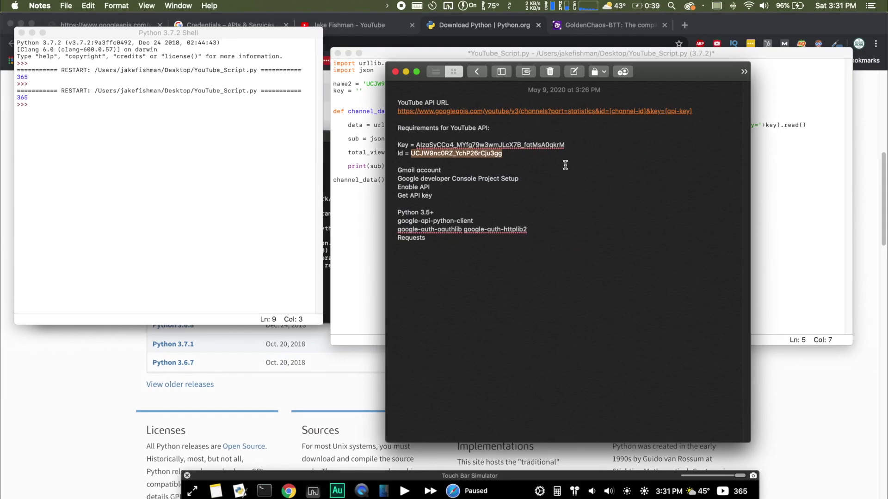
pyautogui.moveTo(567, 145); pyautogui.dragTo(417, 145)
pyautogui.press('super+c')
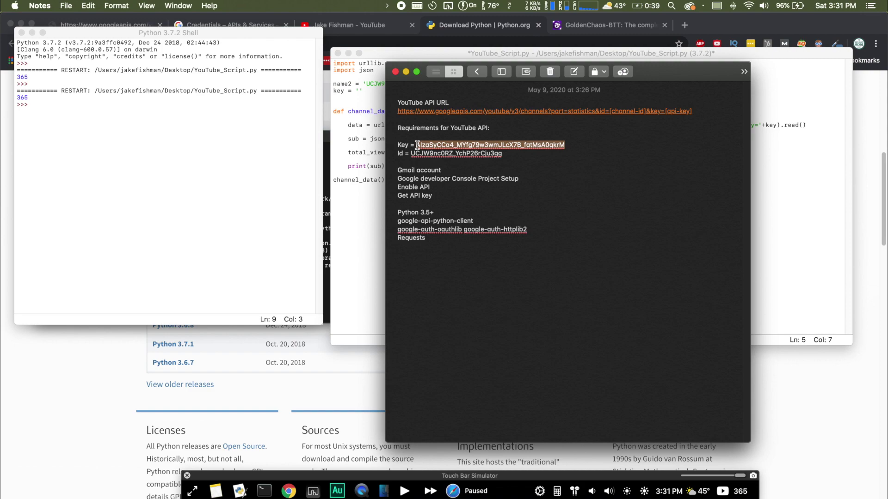
pyautogui.hotkey('ctrl', 'Up')
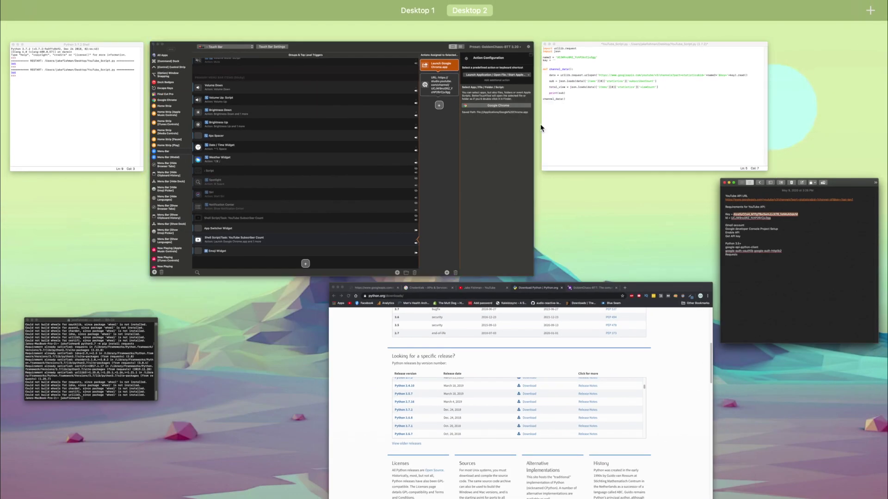
pyautogui.click(544, 127)
pyautogui.click(359, 94)
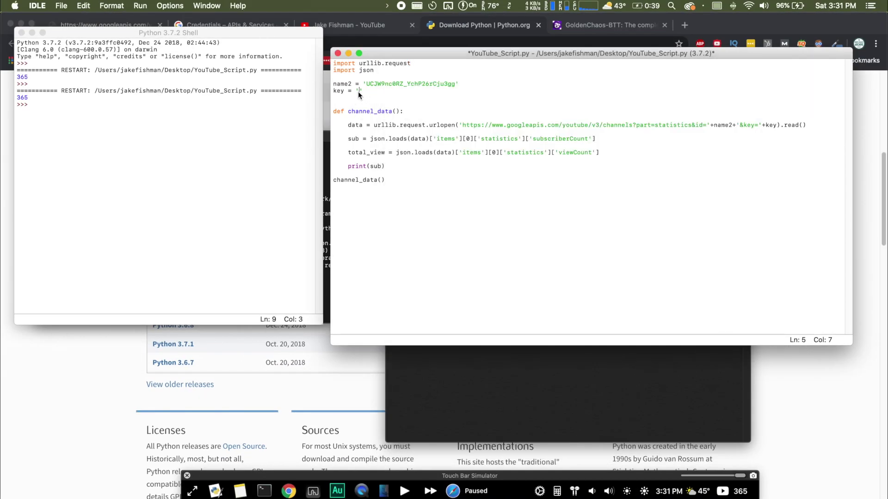
pyautogui.press('super+v')
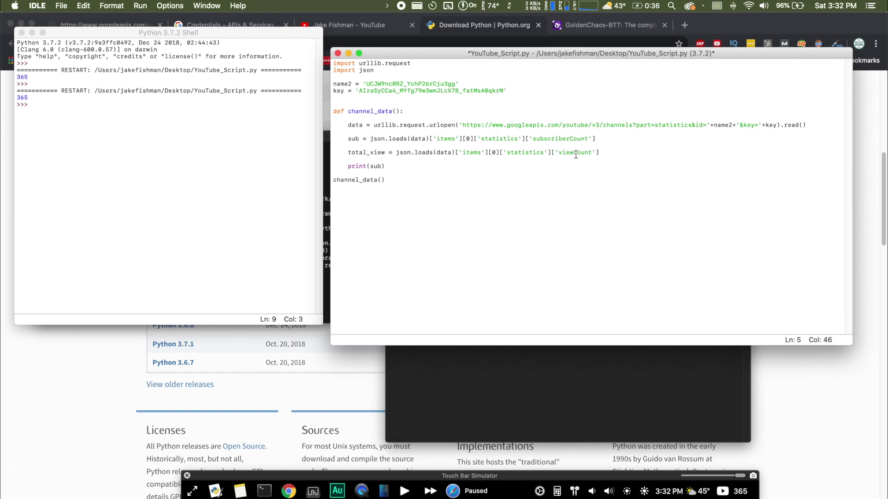
# Add the line "print(total_view)" below print(sub) in the channel_data function.
pyautogui.click(390, 167)
pyautogui.press('Return')
pyautogui.write('print')
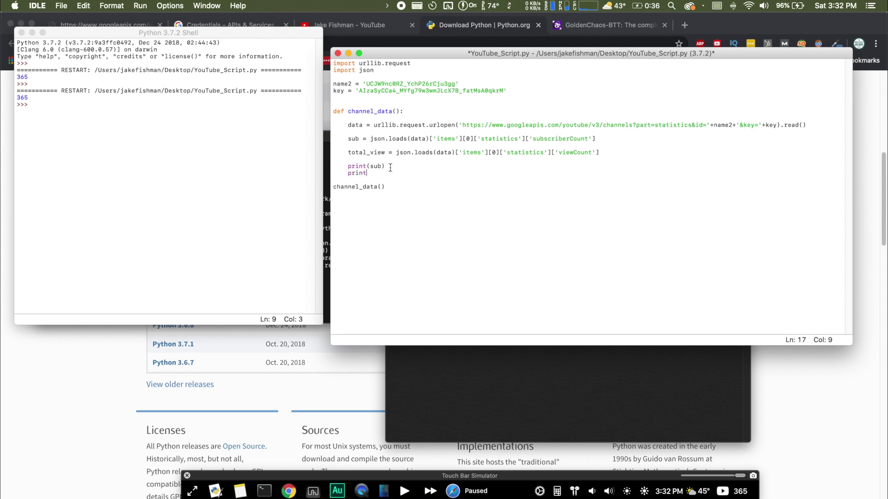
pyautogui.write('(total')
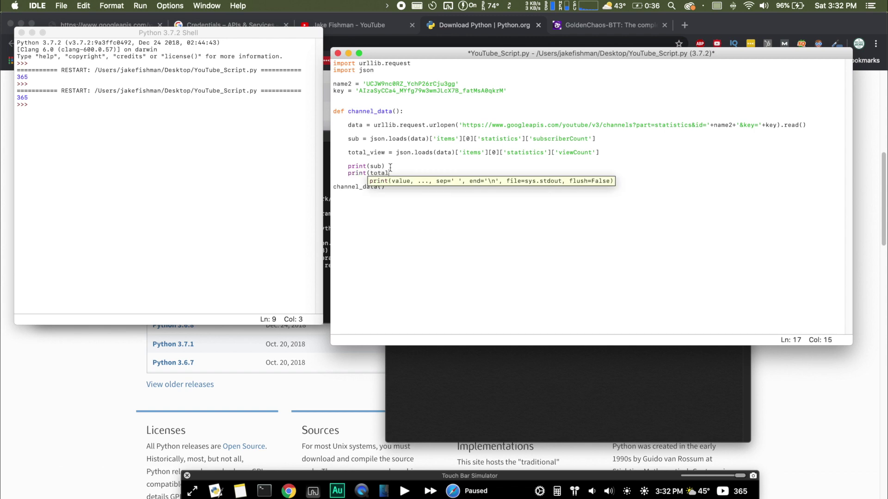
pyautogui.write('_view)')
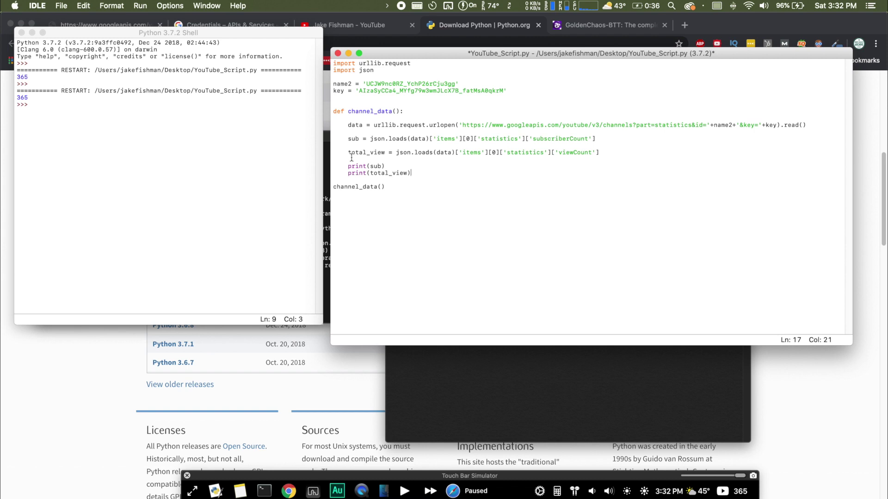
pyautogui.moveTo(347, 153); pyautogui.dragTo(385, 154)
pyautogui.click(418, 179)
# Copy the YouTube API URL from the requirements note and paste it into the address of a new Chrome tab.
pyautogui.click(493, 393)
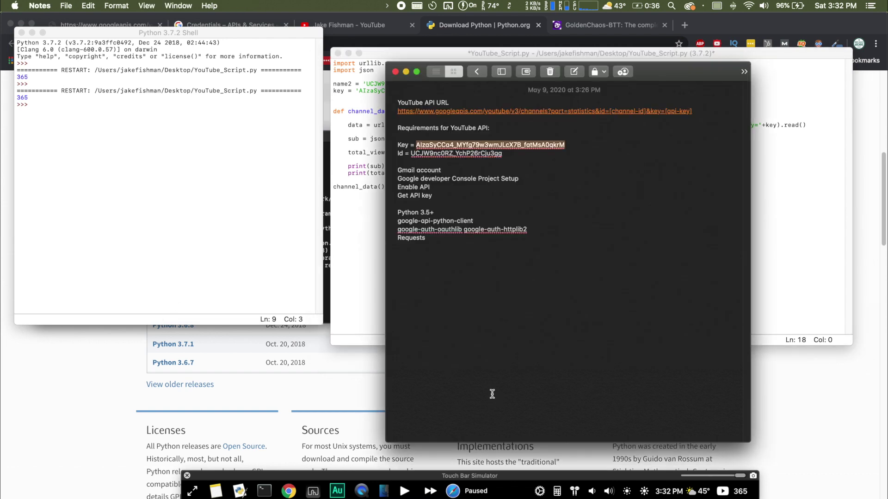
pyautogui.click(602, 127)
pyautogui.click(565, 133)
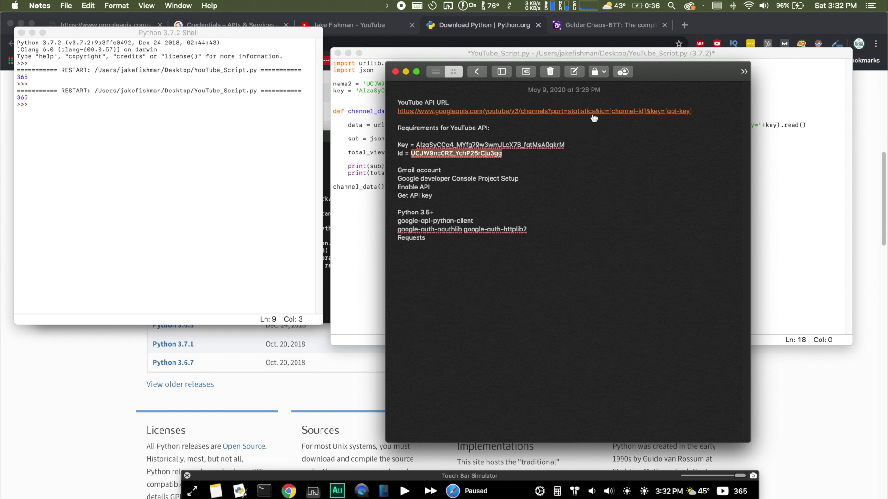
pyautogui.moveTo(693, 111); pyautogui.dragTo(396, 112)
pyautogui.press('super+c')
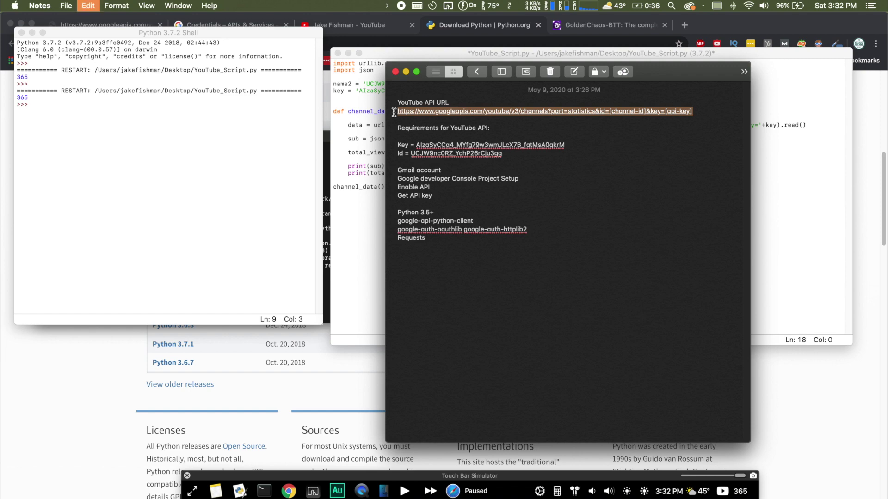
pyautogui.click(59, 348)
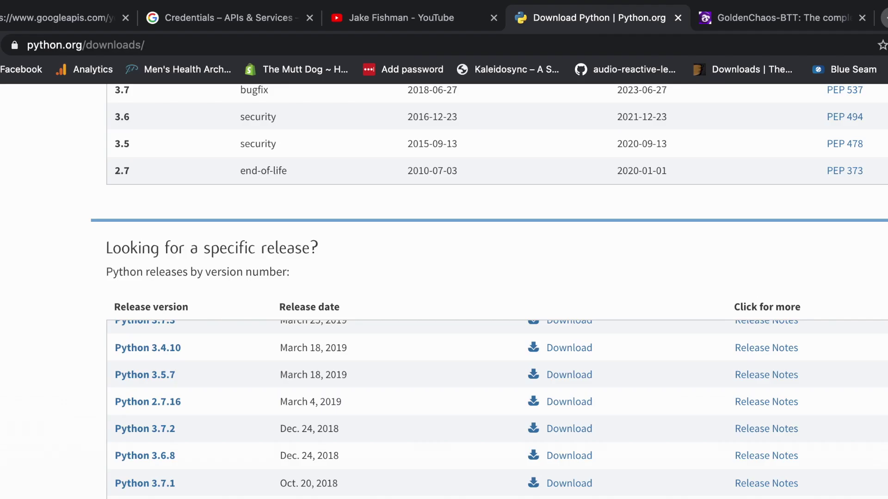
pyautogui.click(684, 25)
pyautogui.press('super+v')
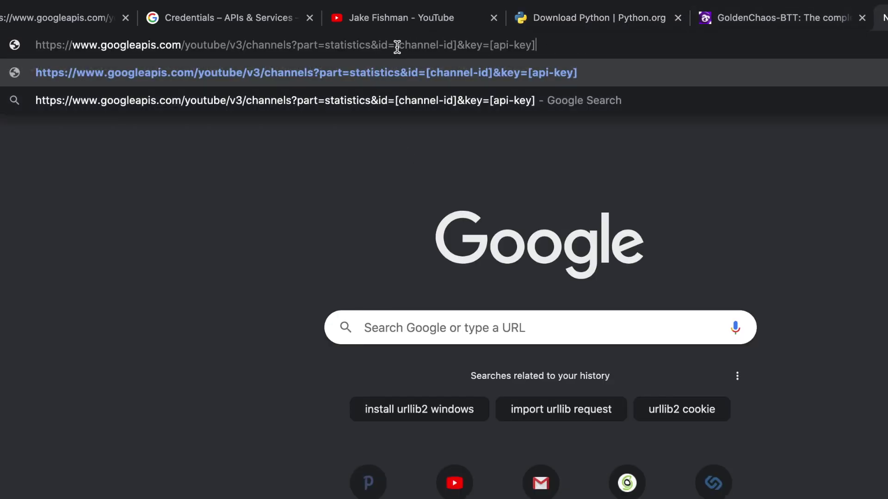
# Replace the [channel-id] placeholder in the pasted URL with the channel ID copied from the note.
pyautogui.moveTo(397, 44); pyautogui.dragTo(458, 45)
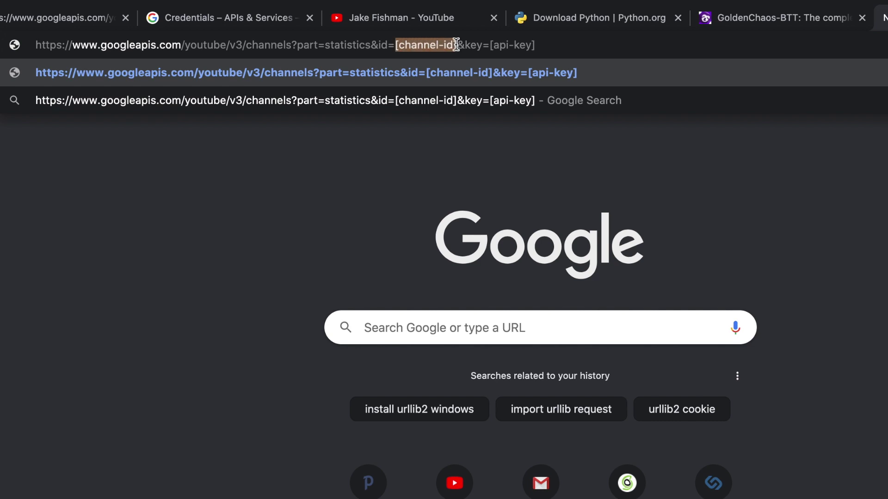
pyautogui.hotkey('ctrl', 'Up')
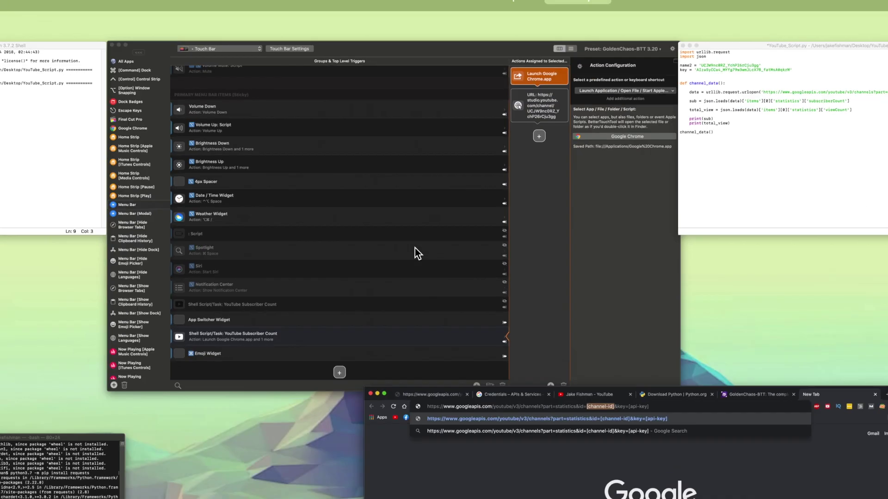
pyautogui.click(803, 266)
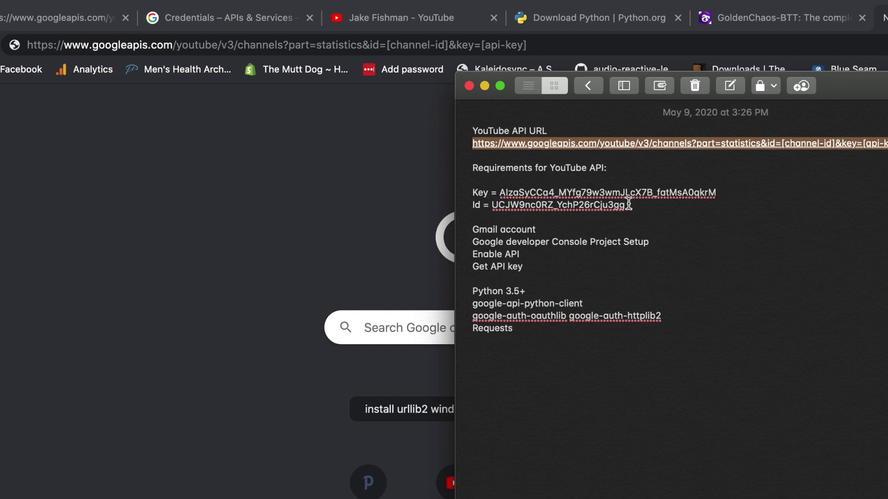
pyautogui.moveTo(626, 205); pyautogui.dragTo(491, 205)
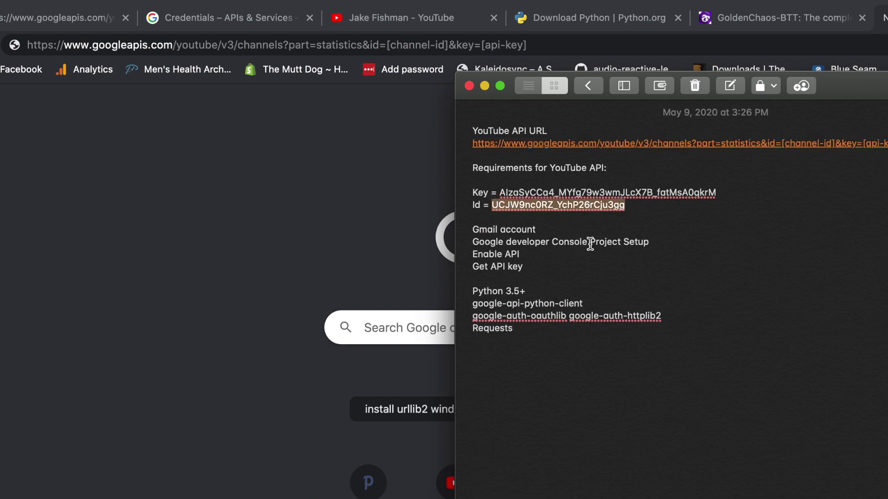
pyautogui.hotkey('ctrl', 'Up')
pyautogui.click(564, 425)
pyautogui.moveTo(387, 45); pyautogui.dragTo(449, 45)
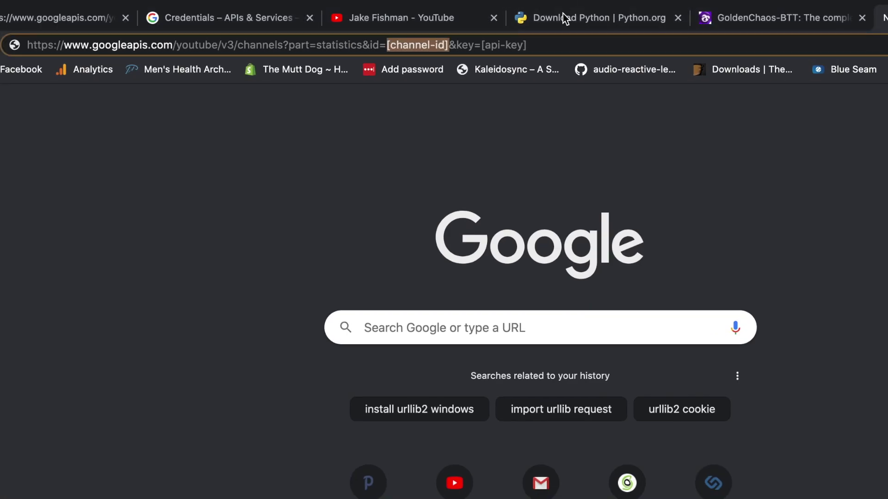
pyautogui.press('super+v')
# Replace the [api-key] placeholder in the URL with the API key copied from the requirements note and load the address.
pyautogui.hotkey('ctrl', 'Up')
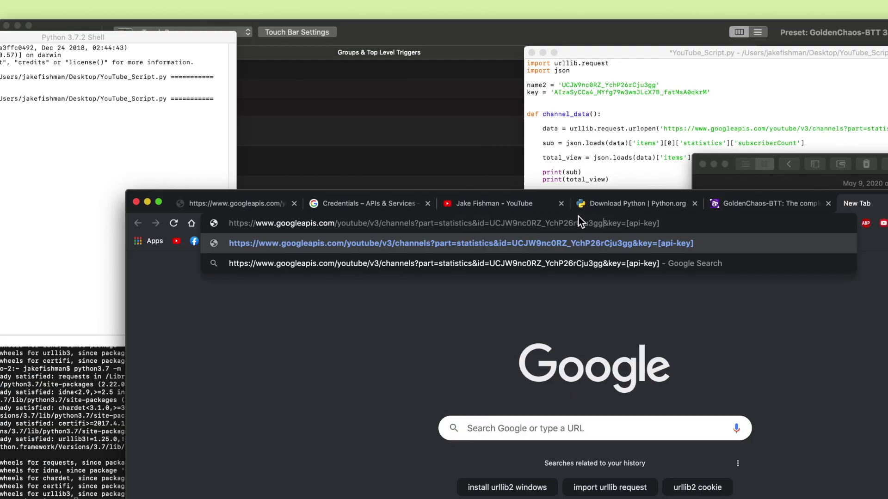
pyautogui.click(878, 268)
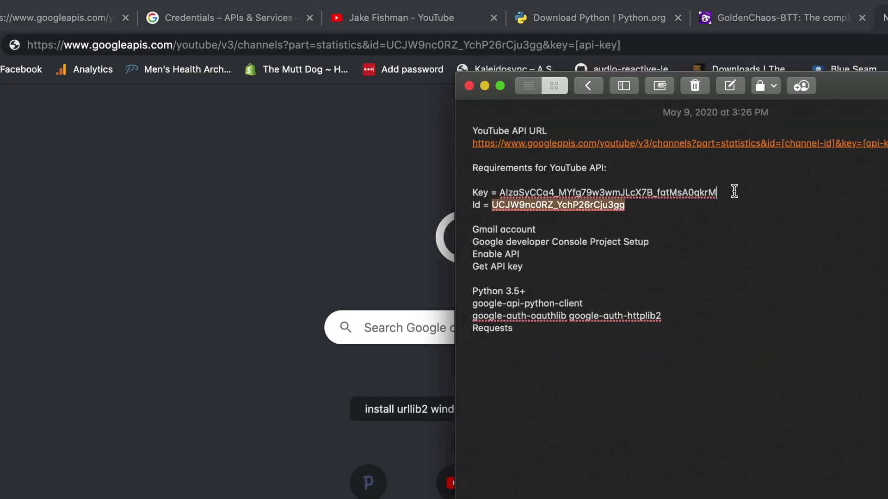
pyautogui.moveTo(733, 191); pyautogui.dragTo(500, 194)
pyautogui.click(193, 160)
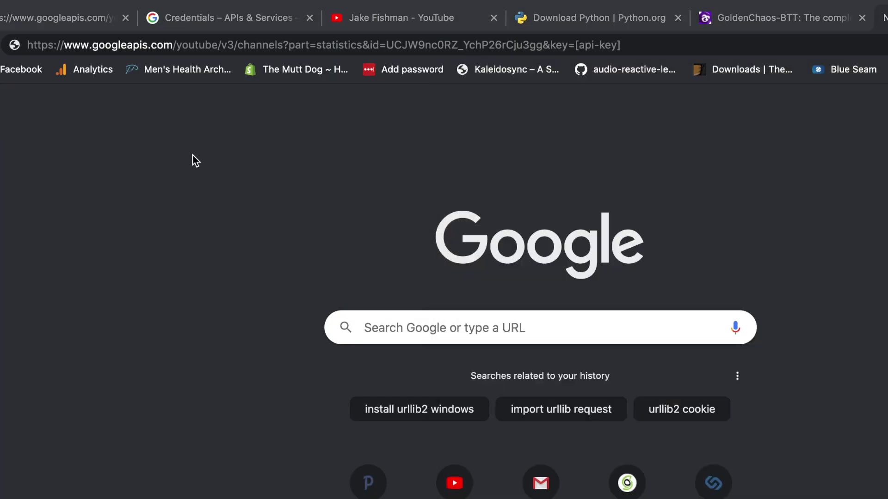
pyautogui.click(630, 45)
pyautogui.moveTo(631, 45); pyautogui.dragTo(574, 45)
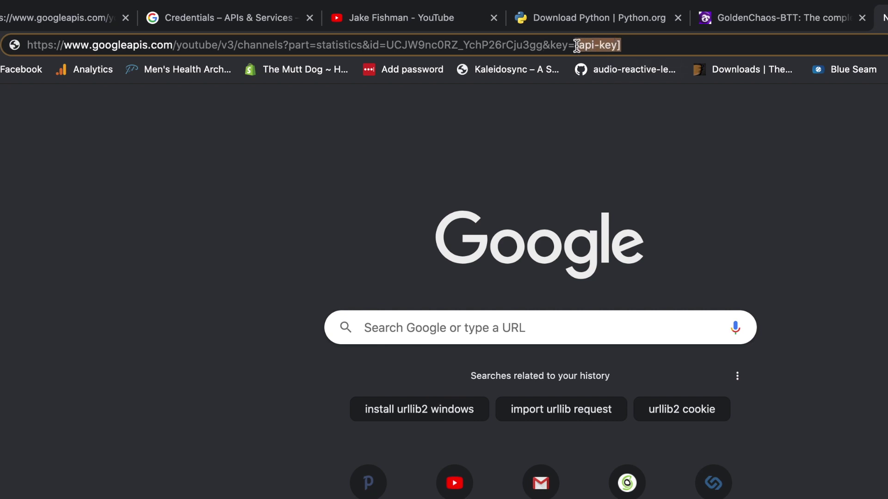
pyautogui.press('super+v')
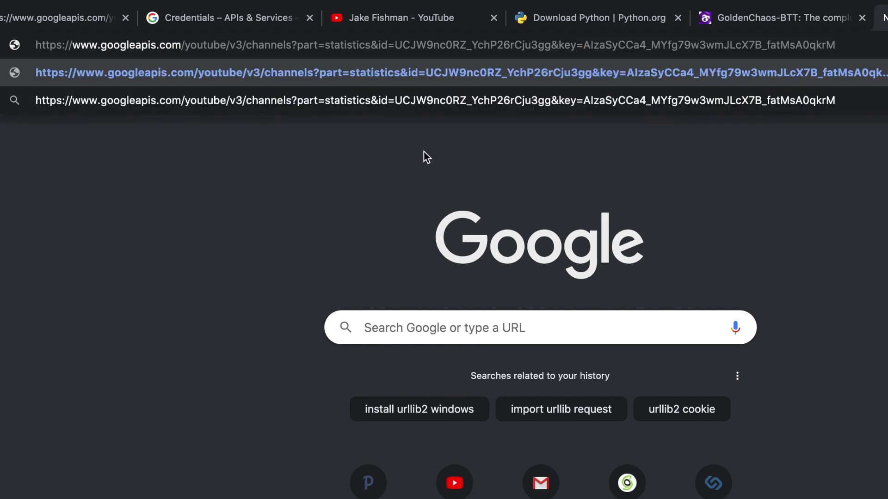
pyautogui.press('Return')
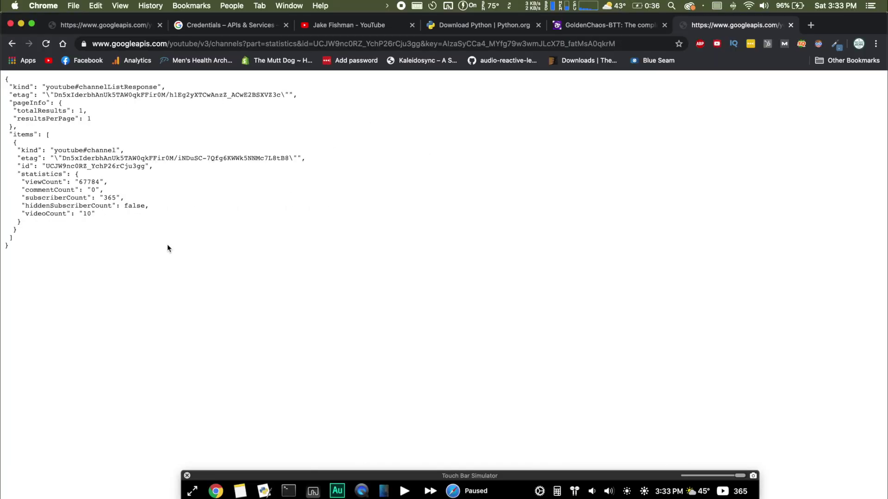
# Examine the API response, noting the items block, the channel ID and the view, subscriber and video counts under statistics.
pyautogui.moveTo(16, 260); pyautogui.dragTo(5, 79)
pyautogui.click(53, 275)
pyautogui.moveTo(9, 135); pyautogui.dragTo(57, 139)
pyautogui.moveTo(45, 166); pyautogui.dragTo(141, 168)
pyautogui.click(61, 232)
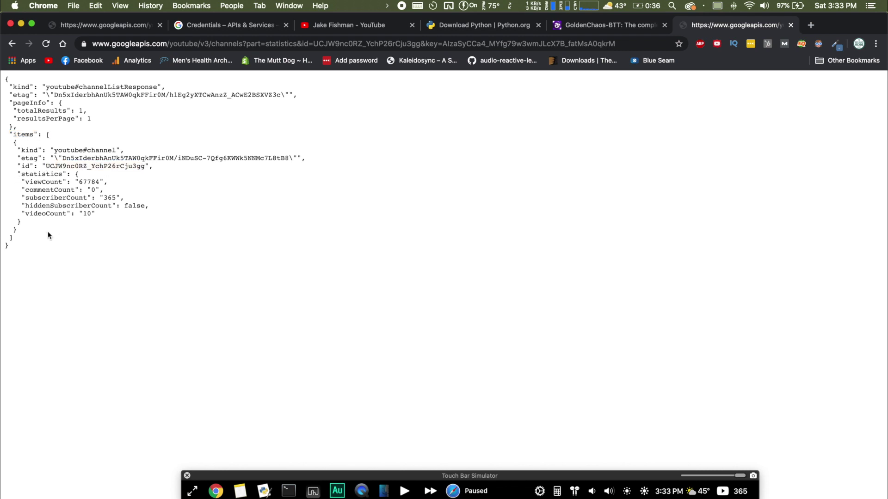
pyautogui.moveTo(78, 182); pyautogui.dragTo(129, 198)
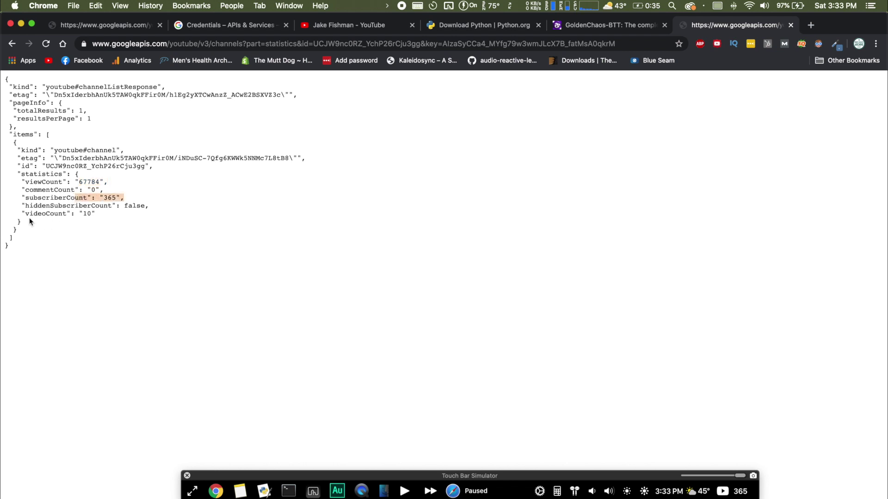
pyautogui.click(108, 231)
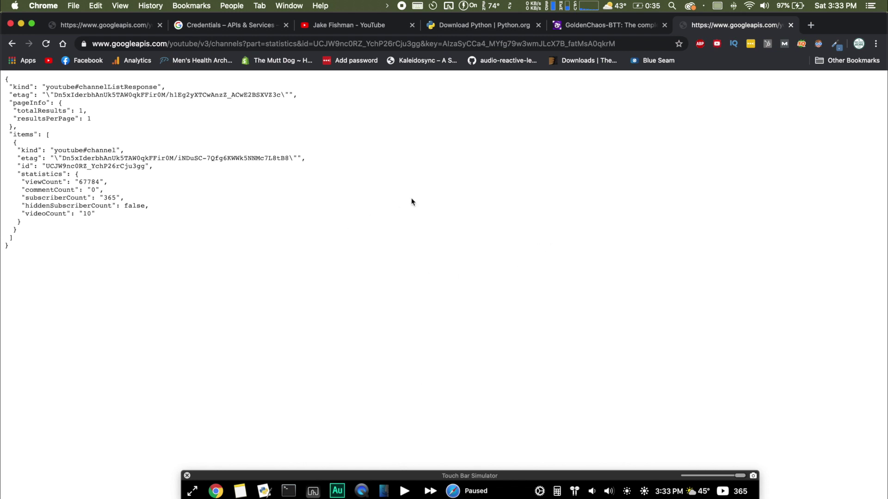
pyautogui.moveTo(97, 230); pyautogui.dragTo(21, 118)
pyautogui.click(184, 238)
# Save and run YouTube_Script.py, and check the subscriber and view counts it prints in the Python shell.
pyautogui.hotkey('ctrl', 'Up')
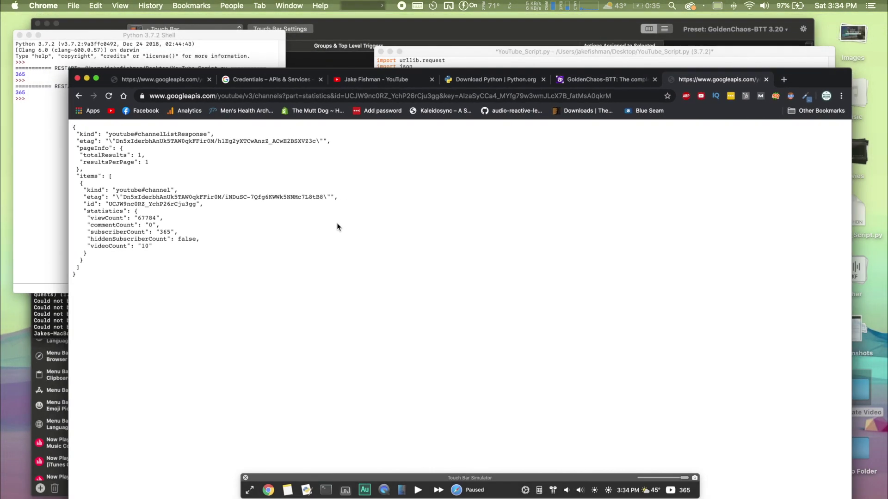
pyautogui.click(596, 150)
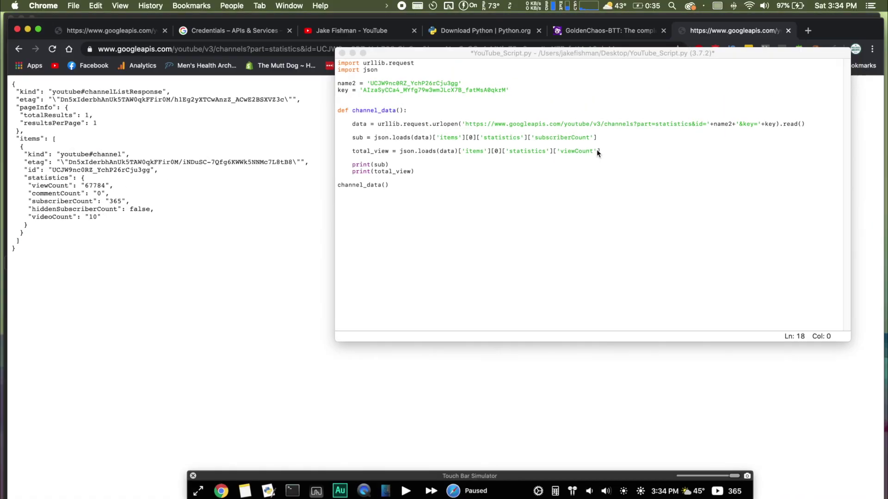
pyautogui.hotkey('ctrl', 'Up')
pyautogui.click(581, 139)
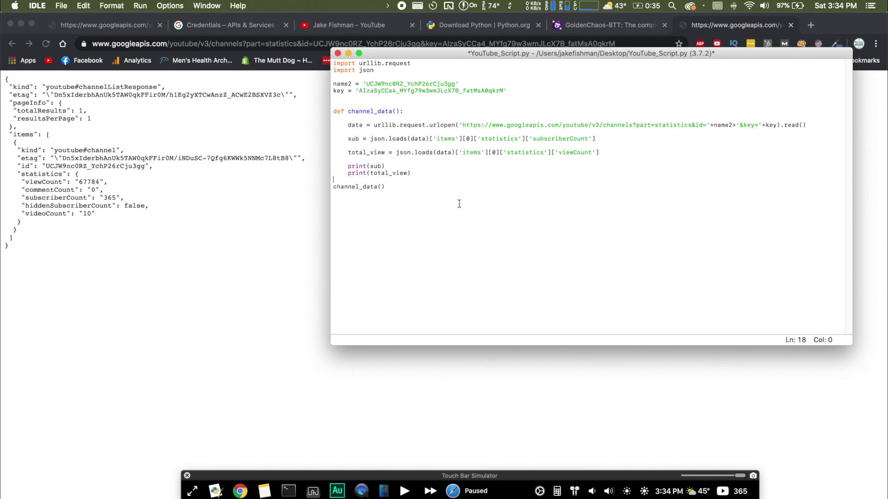
pyautogui.click(140, 6)
pyautogui.click(164, 40)
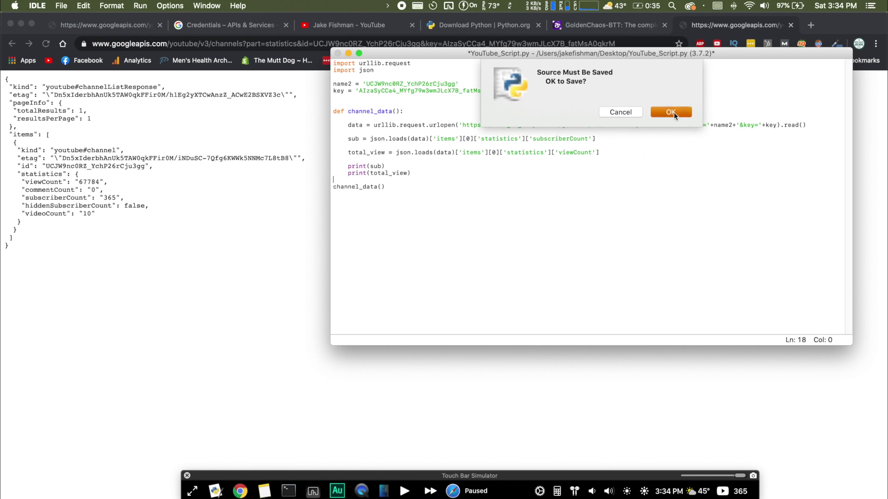
pyautogui.click(672, 112)
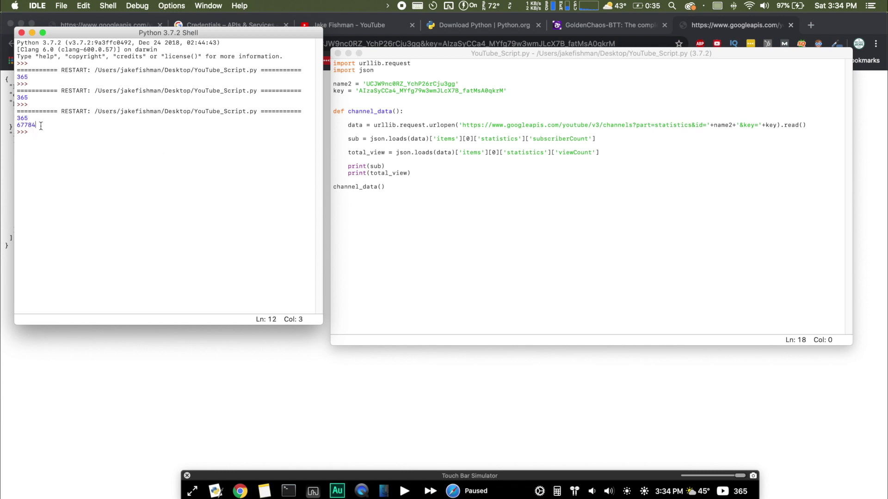
pyautogui.doubleClick(41, 126)
pyautogui.click(61, 159)
pyautogui.moveTo(30, 117); pyautogui.dragTo(10, 121)
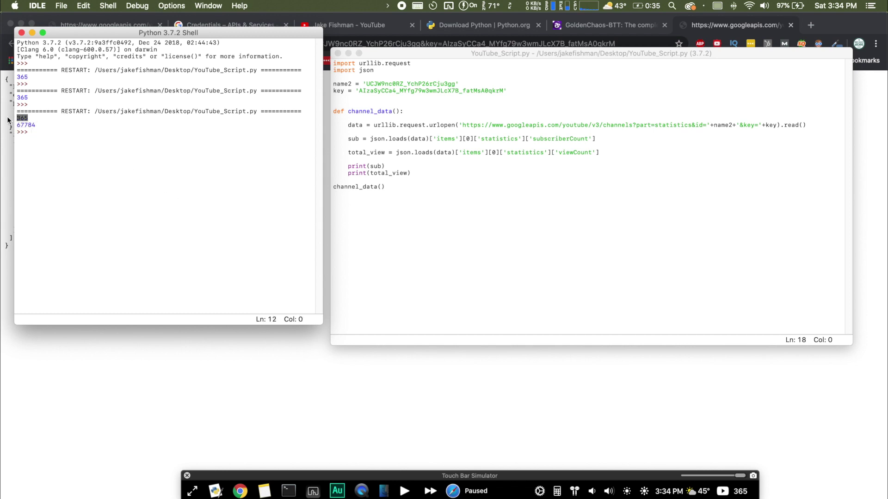
pyautogui.click(59, 153)
pyautogui.moveTo(243, 36); pyautogui.dragTo(245, 56)
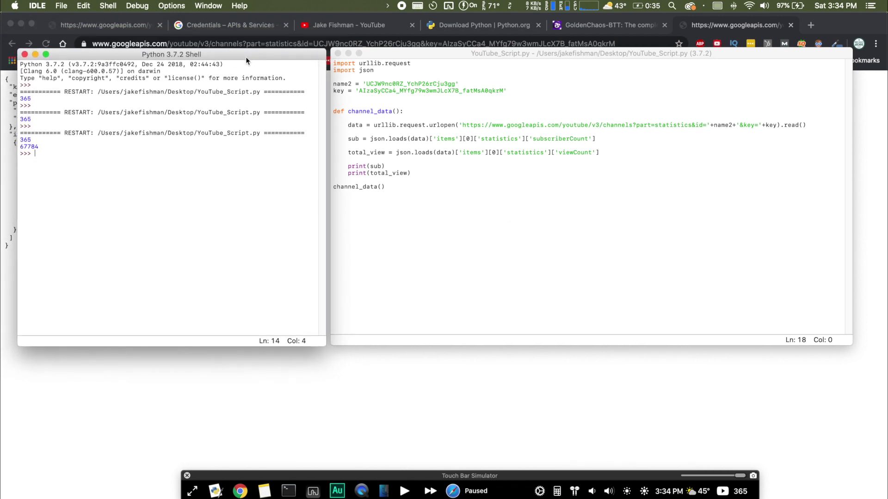
# Delete the print(total_view) line from the channel_data function and save YouTube_Script.py.
pyautogui.click(416, 174)
pyautogui.moveTo(417, 172); pyautogui.dragTo(346, 173)
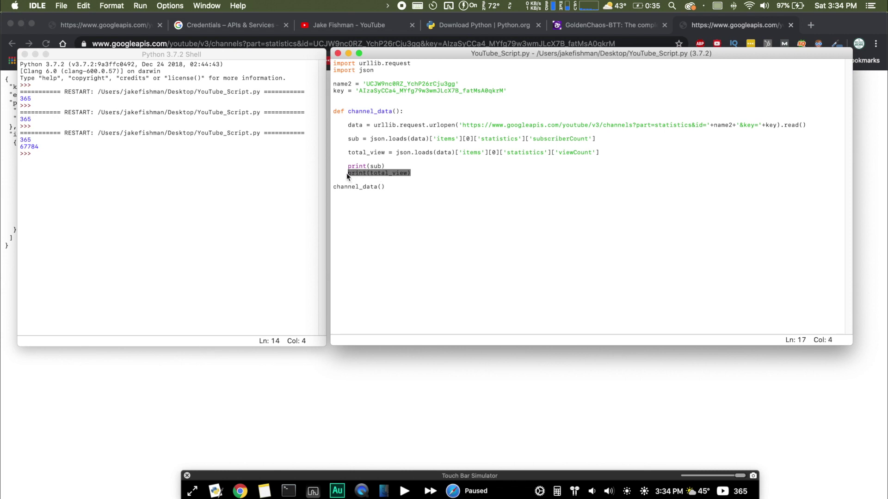
pyautogui.press('BackSpace')
pyautogui.press('BackSpace')
pyautogui.press('BackSpace')
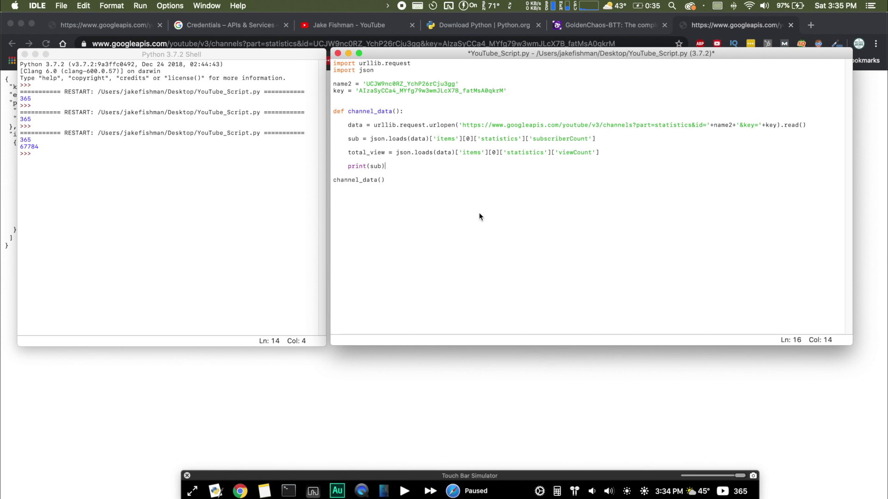
pyautogui.click(61, 6)
pyautogui.click(81, 92)
# Switch to BetterTouchTool, narrow its window and open the existing YouTube Subscriber Count widget's configuration.
pyautogui.hotkey('ctrl', 'Up')
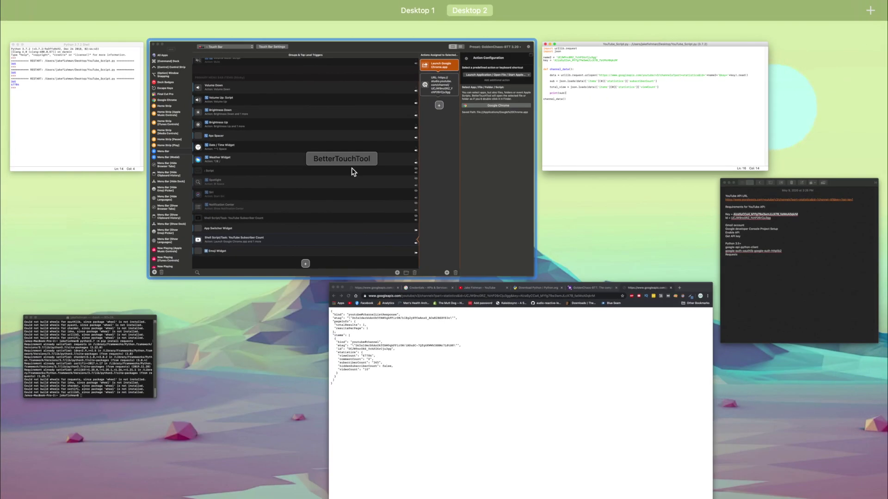
pyautogui.click(635, 126)
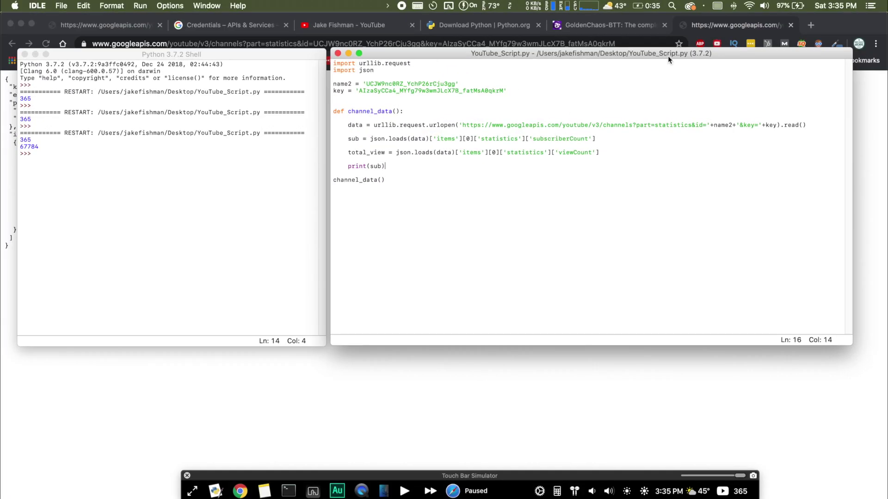
pyautogui.hotkey('ctrl', 'Up')
pyautogui.click(359, 204)
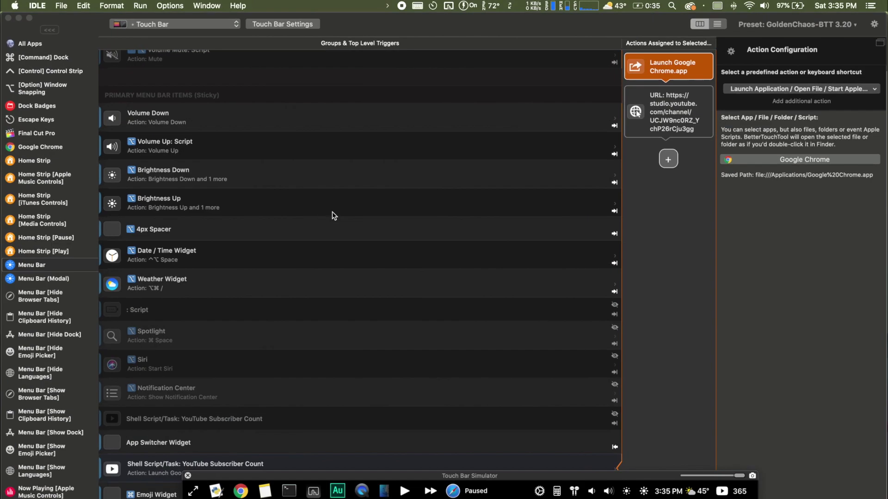
pyautogui.moveTo(885, 299); pyautogui.dragTo(611, 278)
pyautogui.click(160, 469)
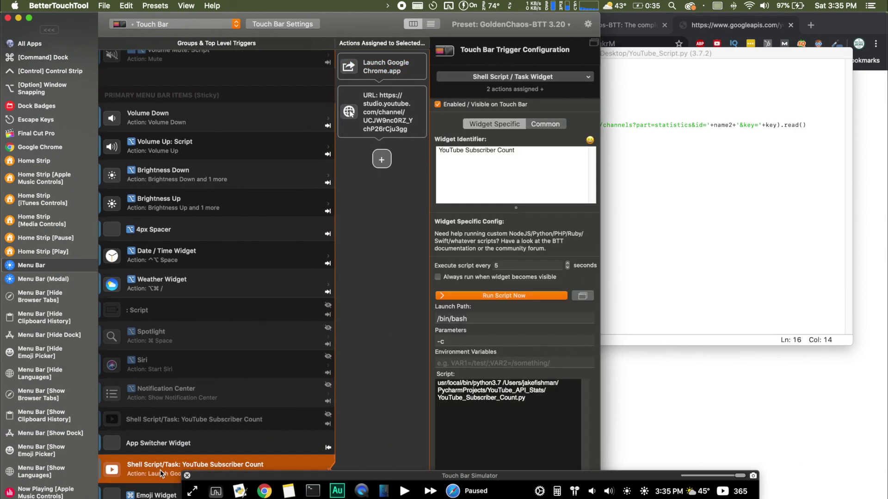
pyautogui.moveTo(309, 474); pyautogui.dragTo(356, 498)
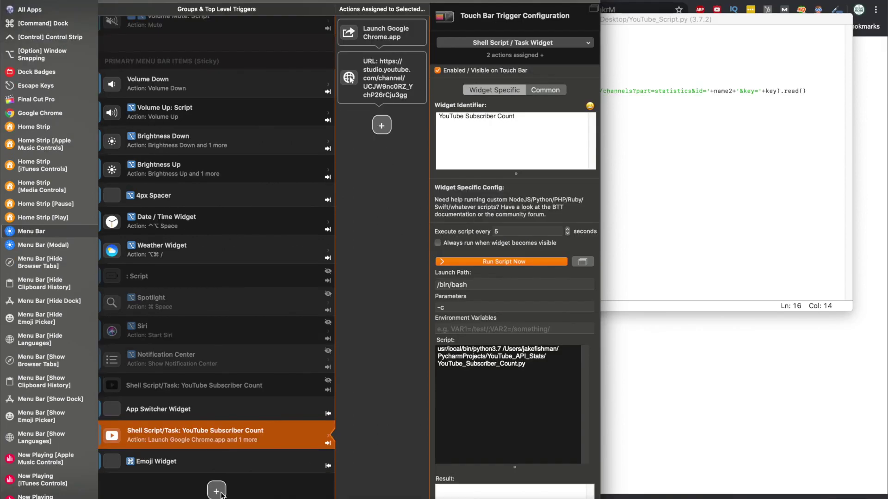
# Add a Shell Script / Task Widget to the Menu Bar triggers and title it "YouTube".
pyautogui.click(221, 492)
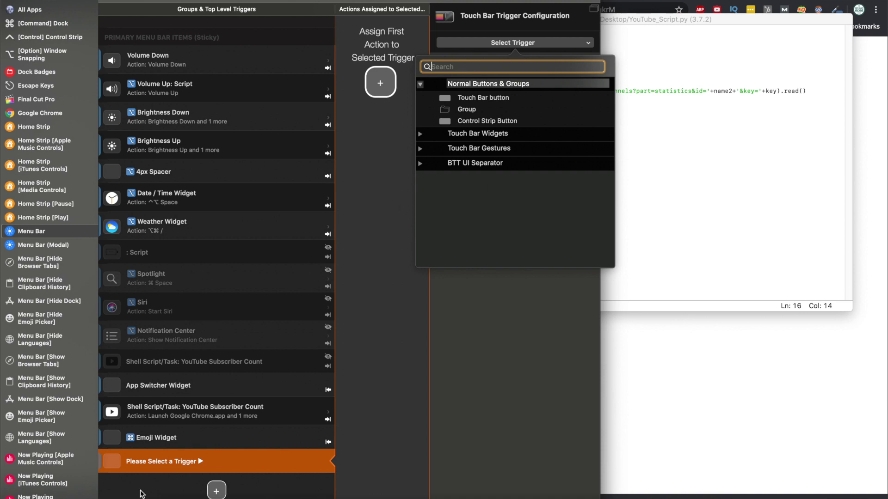
pyautogui.click(420, 134)
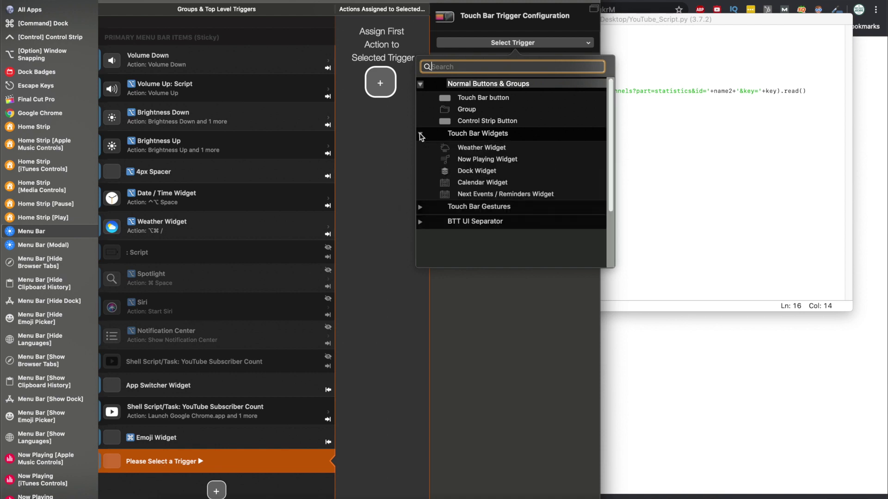
pyautogui.scroll(-3, 507, 141)
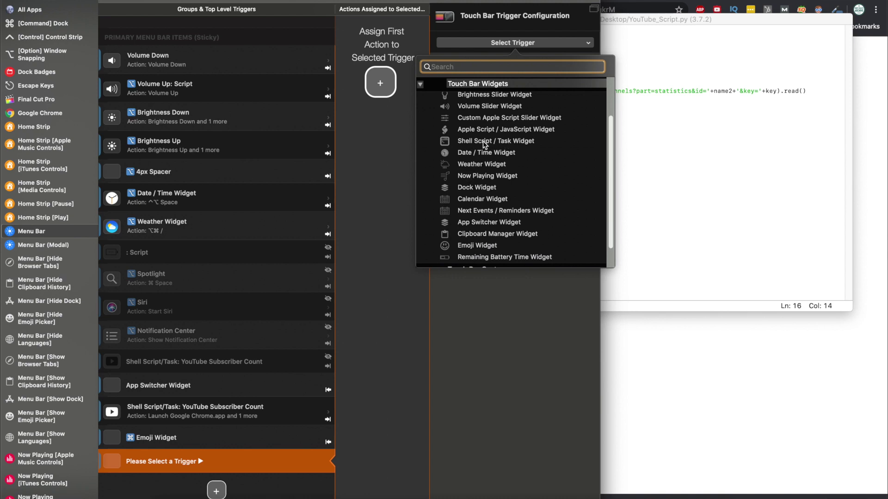
pyautogui.click(485, 142)
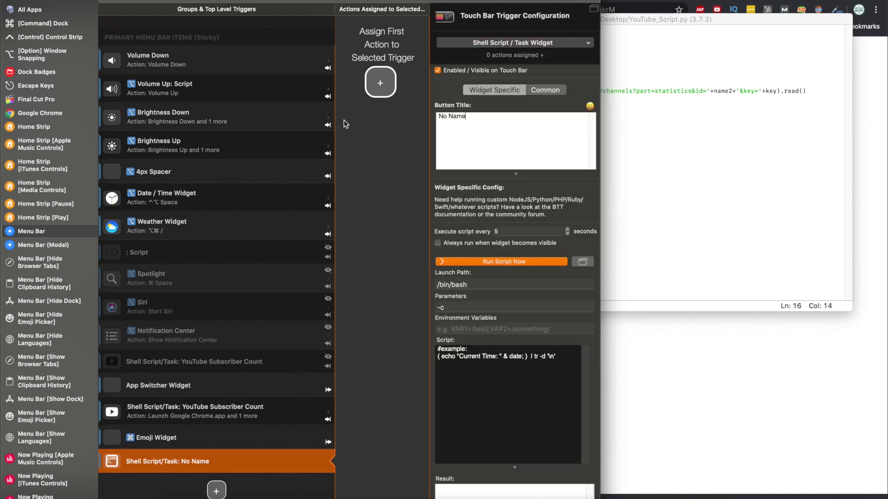
pyautogui.tripleClick(475, 118)
pyautogui.write('Y')
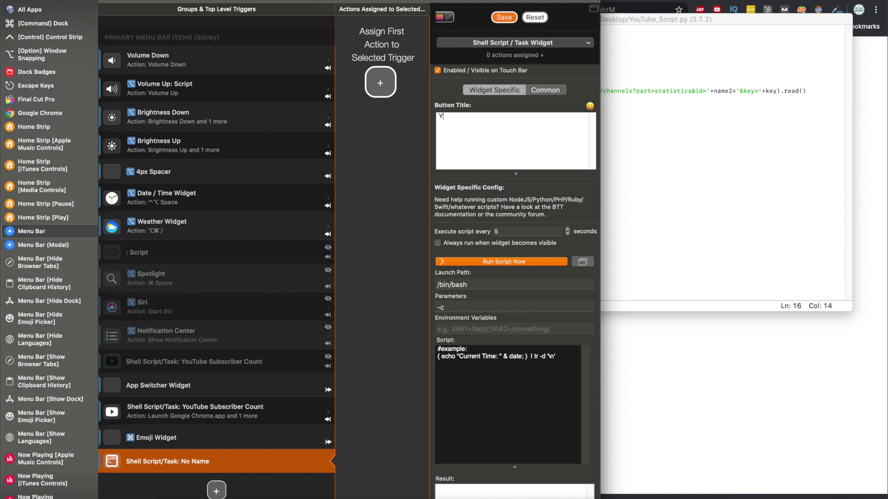
pyautogui.write('ouTube')
# Replace the YouTube widget's example script with "usr/local/bin/python3.7" copied from the YouTube Subscriber Count widget.
pyautogui.click(531, 380)
pyautogui.moveTo(560, 356); pyautogui.dragTo(427, 343)
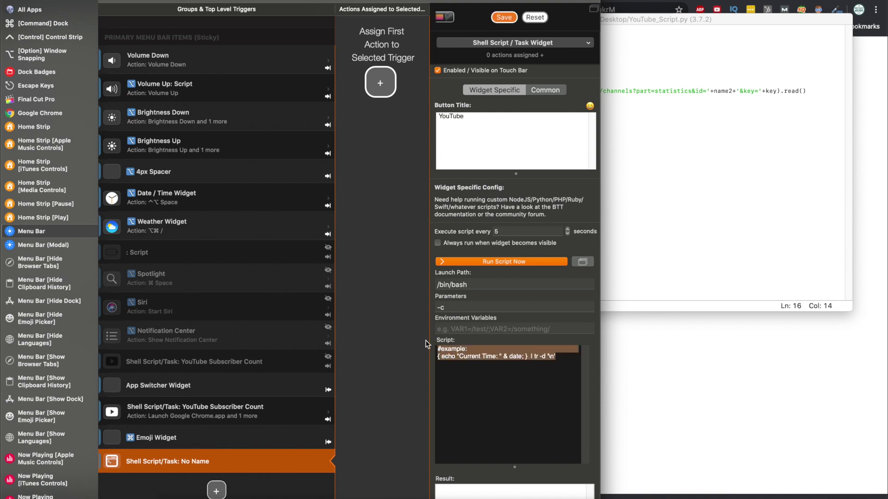
pyautogui.press('BackSpace')
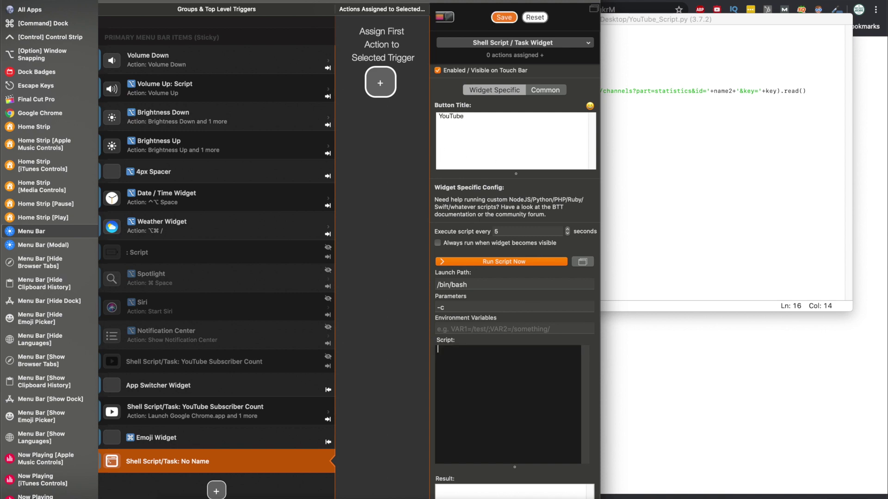
pyautogui.click(169, 409)
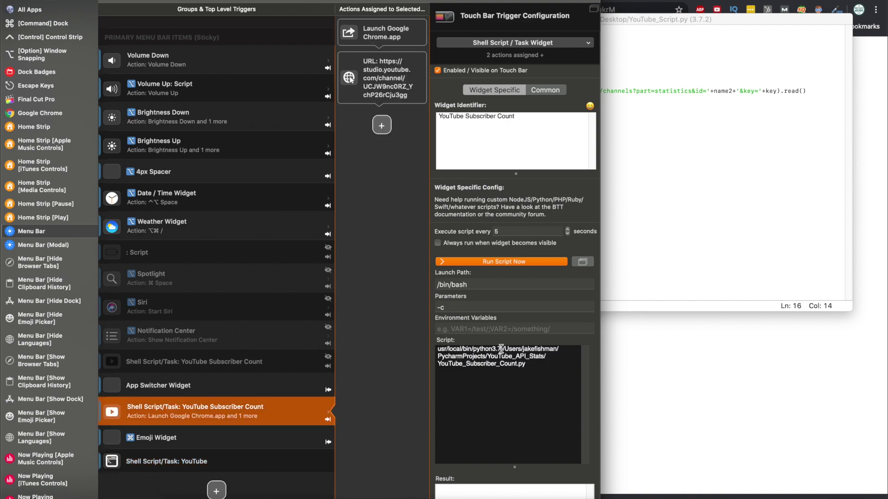
pyautogui.moveTo(502, 350); pyautogui.dragTo(395, 345)
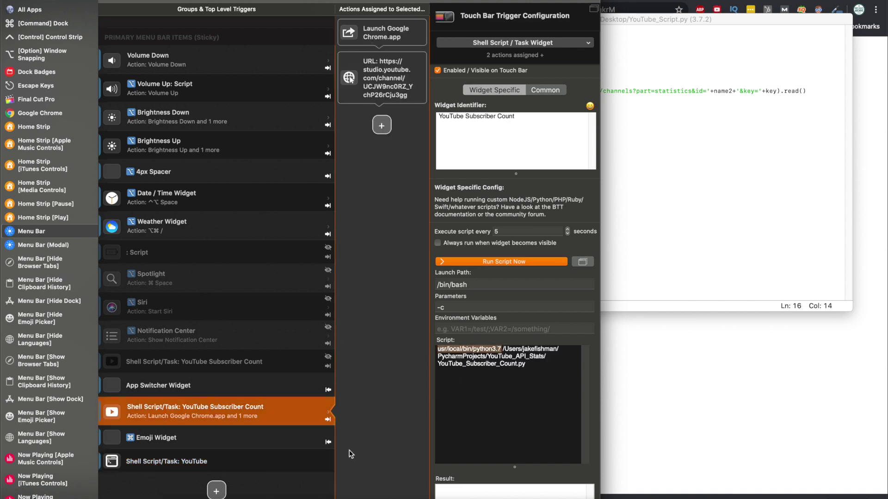
pyautogui.click(222, 465)
pyautogui.click(458, 356)
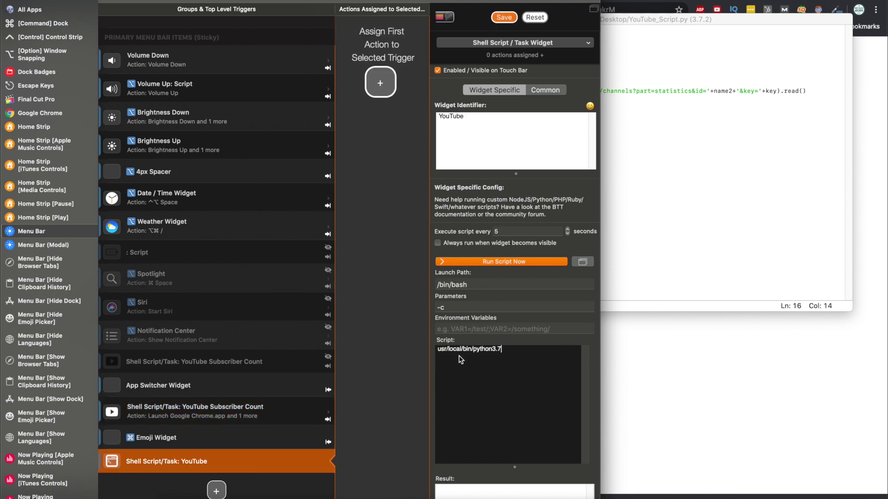
pyautogui.click(513, 350)
pyautogui.click(499, 386)
# Minimise the Chrome window and bring the YouTube_Script.py window to the front.
pyautogui.click(661, 345)
pyautogui.press('super+m')
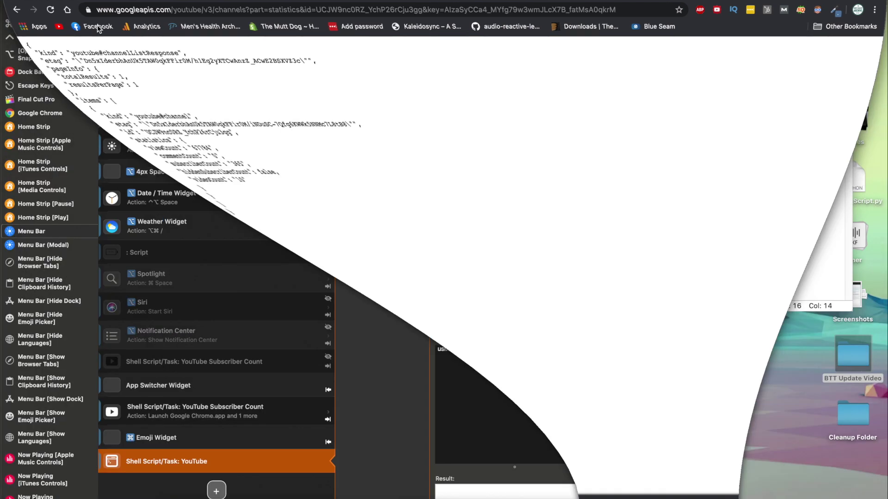
pyautogui.click(648, 120)
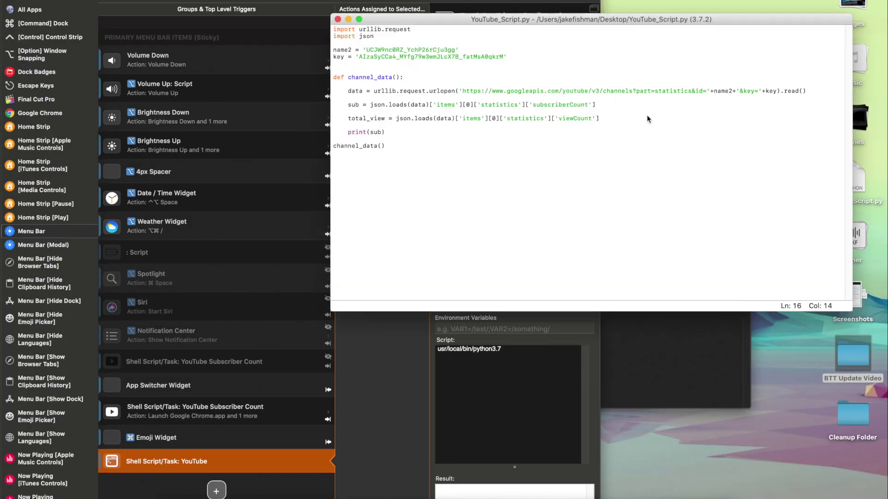
# Close the YouTube_Script.py editor window and add the desktop file's path after "usr/local/bin/python3.7" in the YouTube widget's script, saving the change.
pyautogui.click(337, 19)
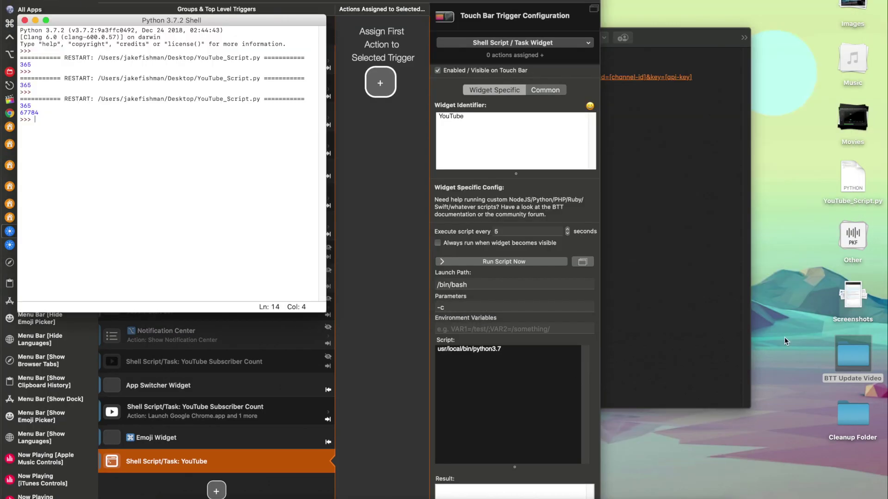
pyautogui.click(852, 183)
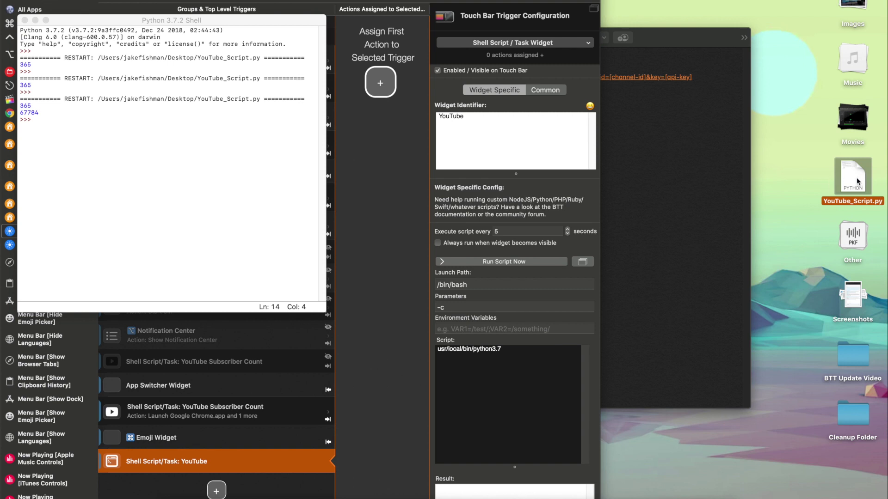
pyautogui.moveTo(852, 188); pyautogui.dragTo(524, 380)
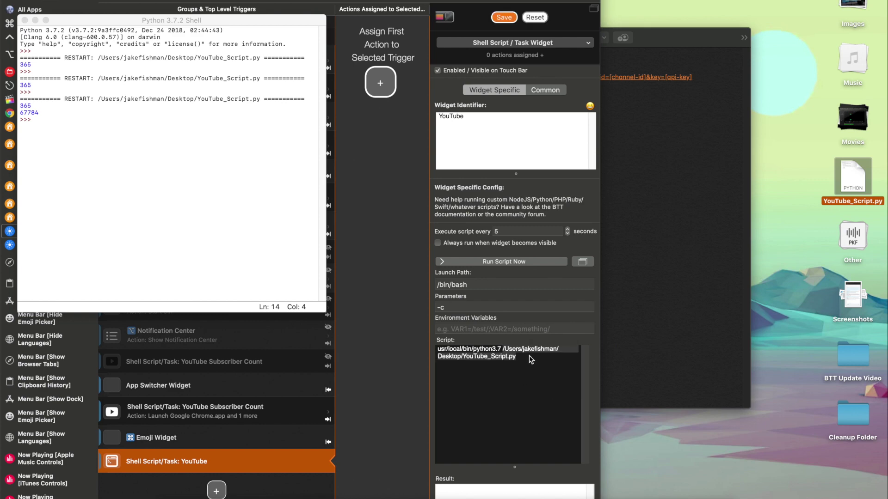
pyautogui.click(529, 356)
pyautogui.click(529, 390)
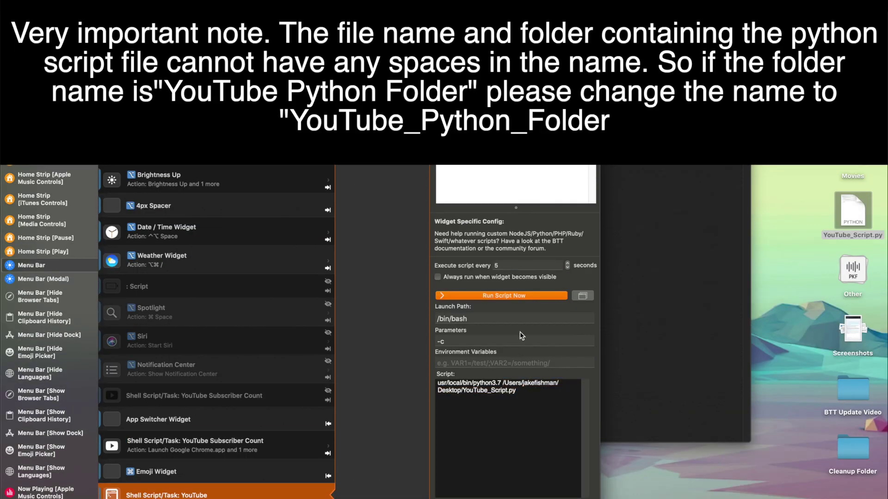
# Run the YouTube widget's script and position the Touch Bar Simulator over the lower part of the configuration.
pyautogui.click(505, 297)
pyautogui.moveTo(444, 134); pyautogui.dragTo(408, 438)
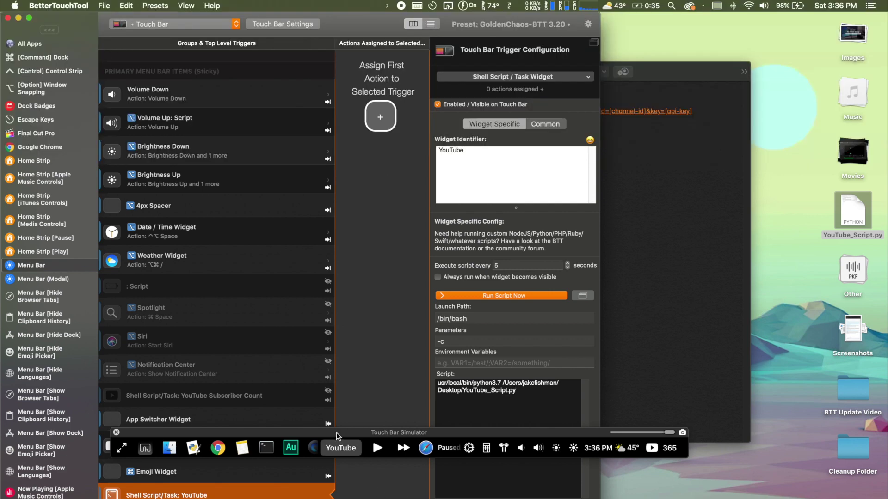
pyautogui.moveTo(336, 432); pyautogui.dragTo(414, 331)
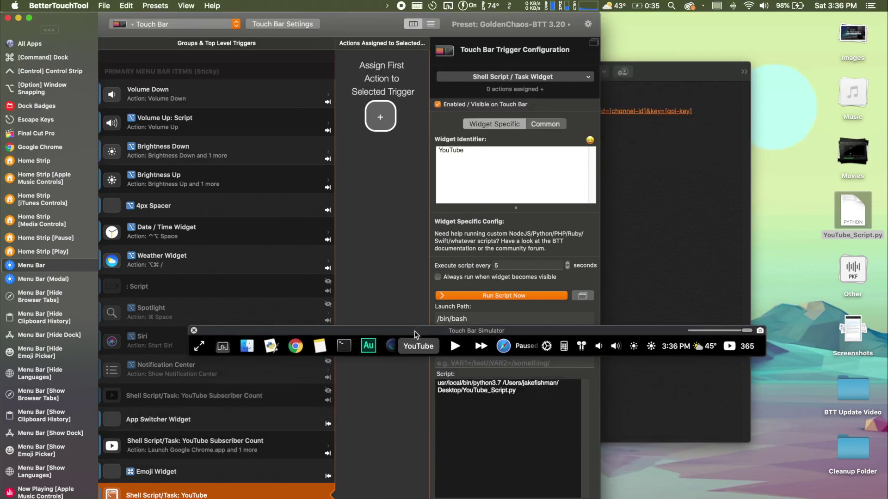
pyautogui.click(505, 295)
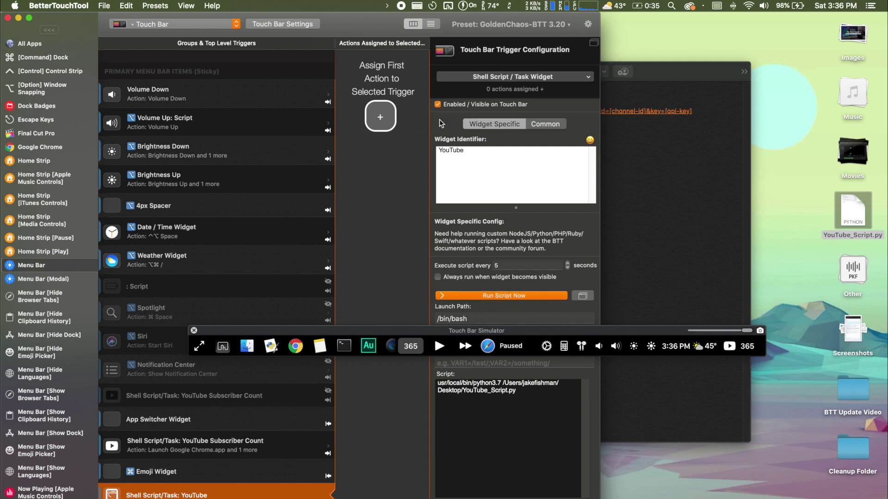
pyautogui.moveTo(490, 334); pyautogui.dragTo(434, 425)
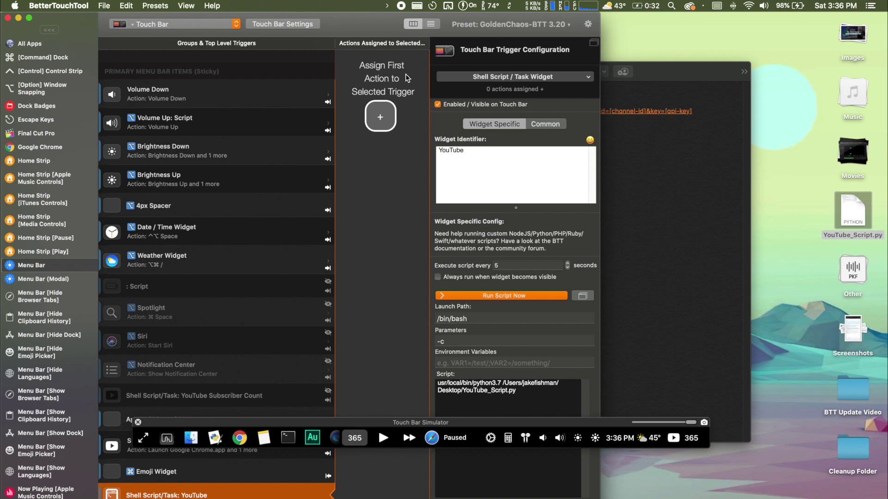
# Assign an "Open URL / Open URL With Selection" action to the YouTube widget.
pyautogui.click(381, 113)
pyautogui.click(467, 89)
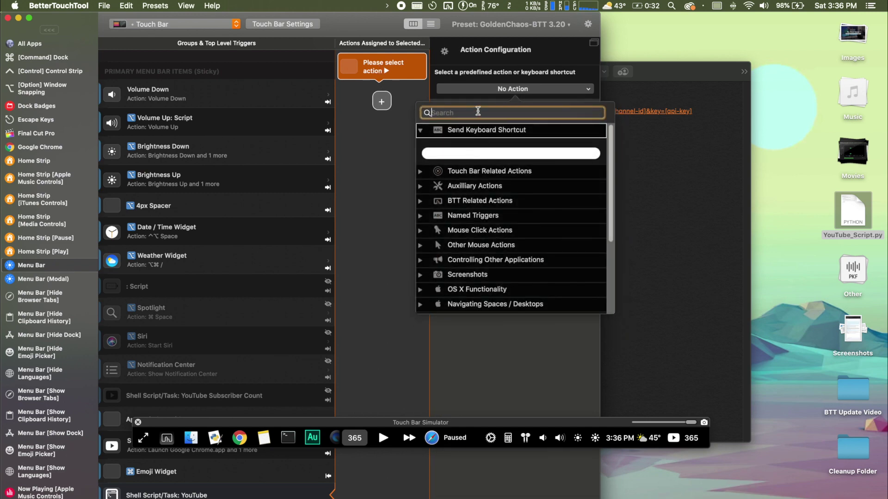
pyautogui.write('open')
pyautogui.click(475, 273)
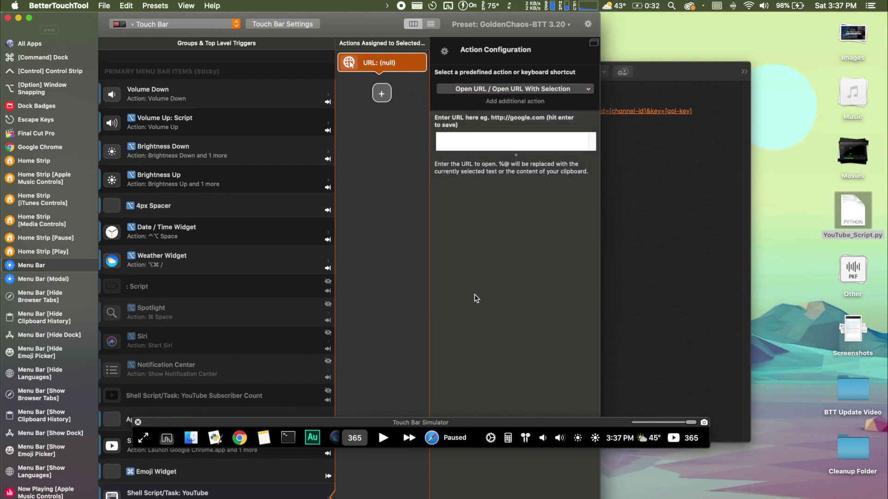
pyautogui.click(491, 144)
pyautogui.write('youtube')
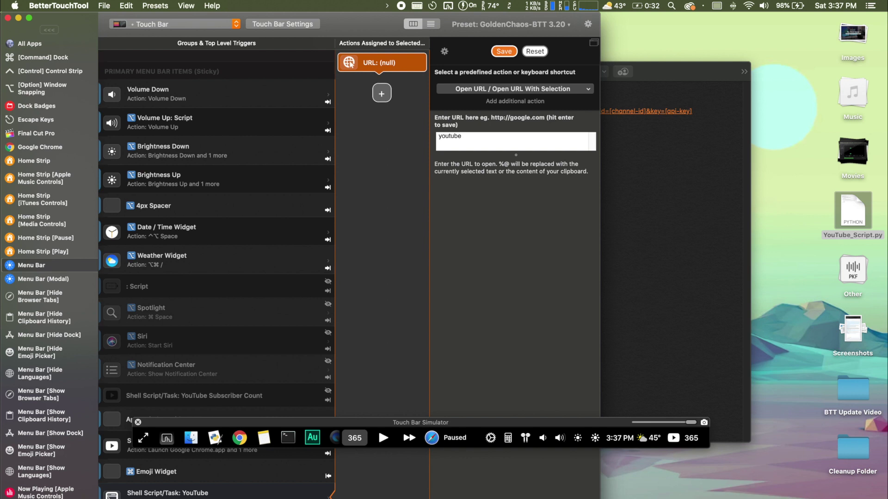
pyautogui.press('BackSpace')
pyautogui.press('BackSpace')
pyautogui.press('BackSpace')
pyautogui.press('BackSpace')
pyautogui.press('BackSpace')
pyautogui.press('BackSpace')
pyautogui.press('BackSpace')
pyautogui.click(507, 52)
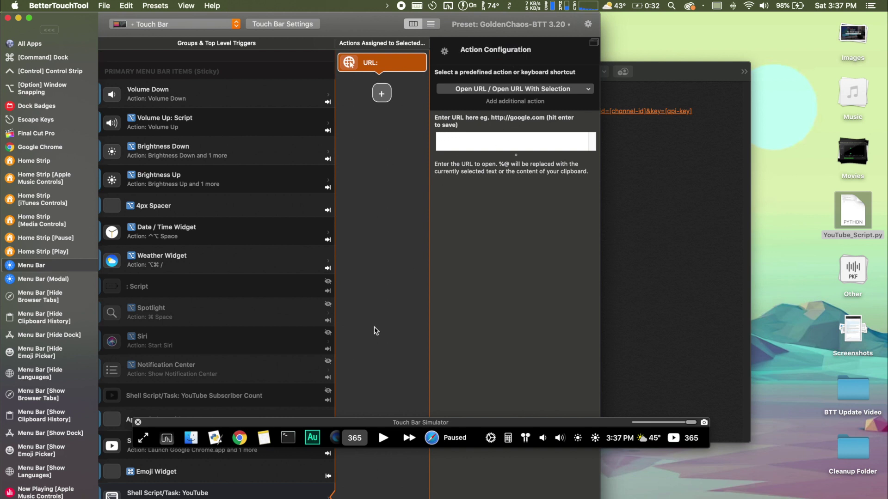
# Set the YouTube widget's button icon to the YouTube icon from Ionicons and run its script again.
pyautogui.click(241, 493)
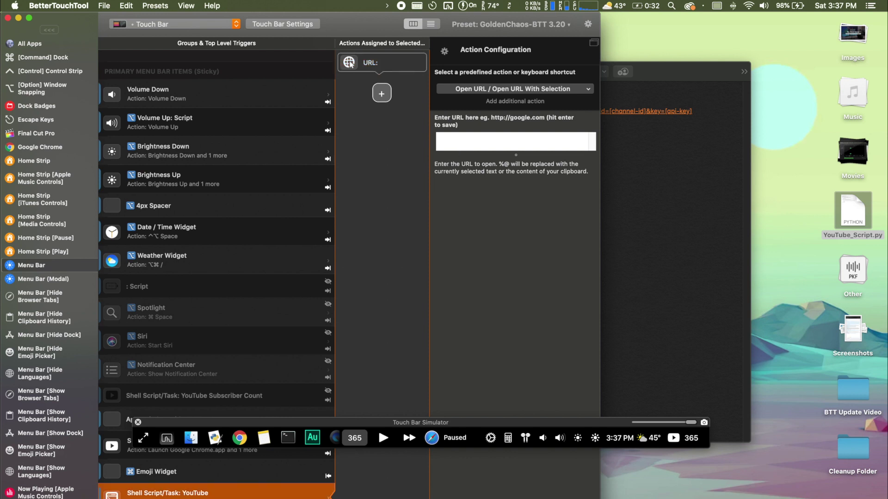
pyautogui.scroll(-3, 518, 353)
pyautogui.scroll(3, 518, 353)
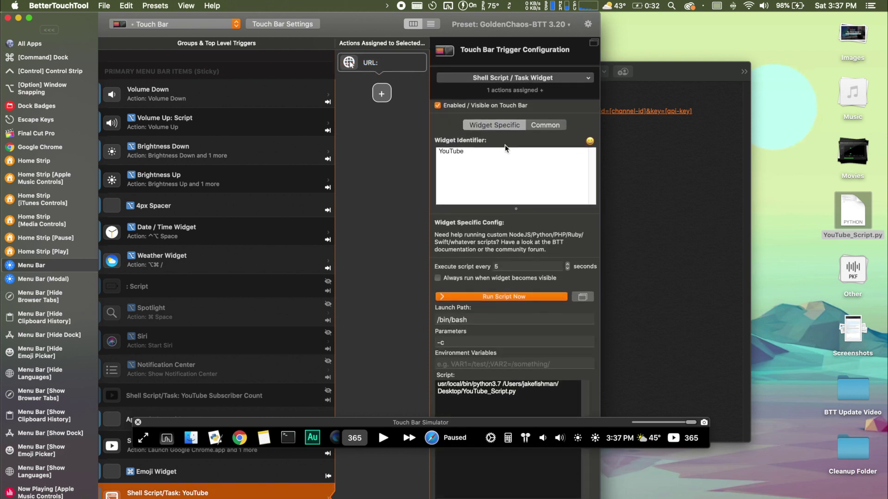
pyautogui.click(546, 124)
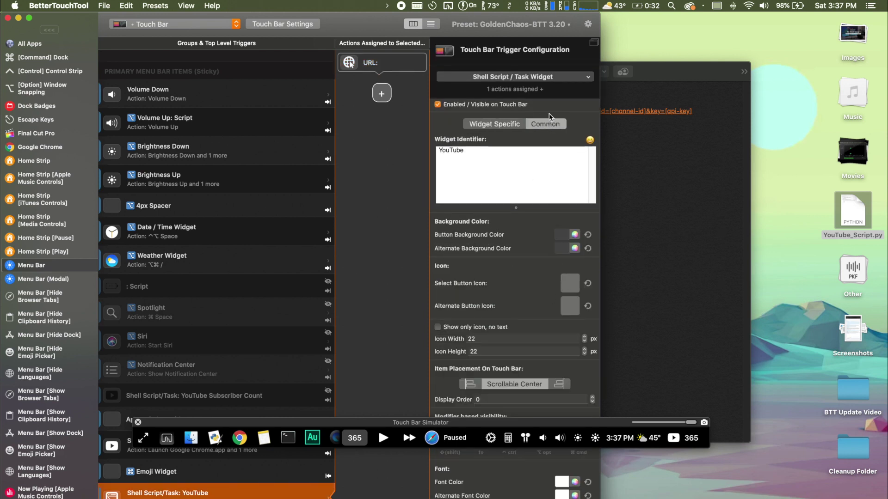
pyautogui.click(569, 289)
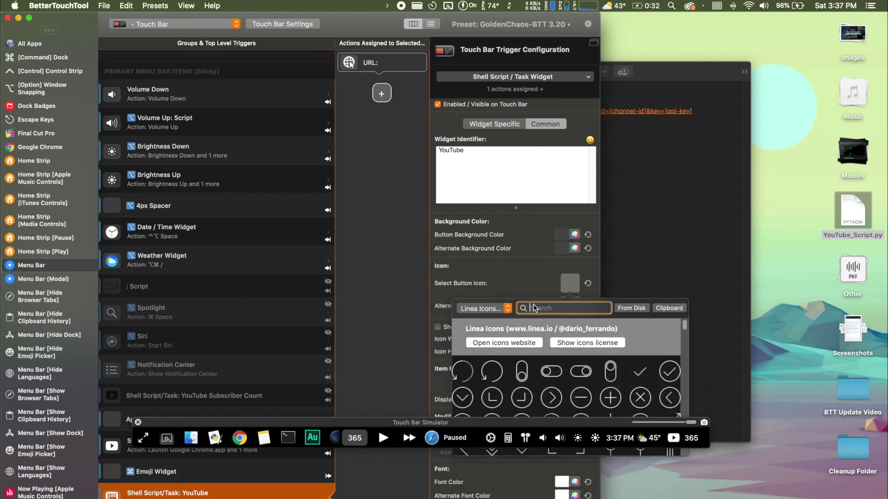
pyautogui.write('youtube')
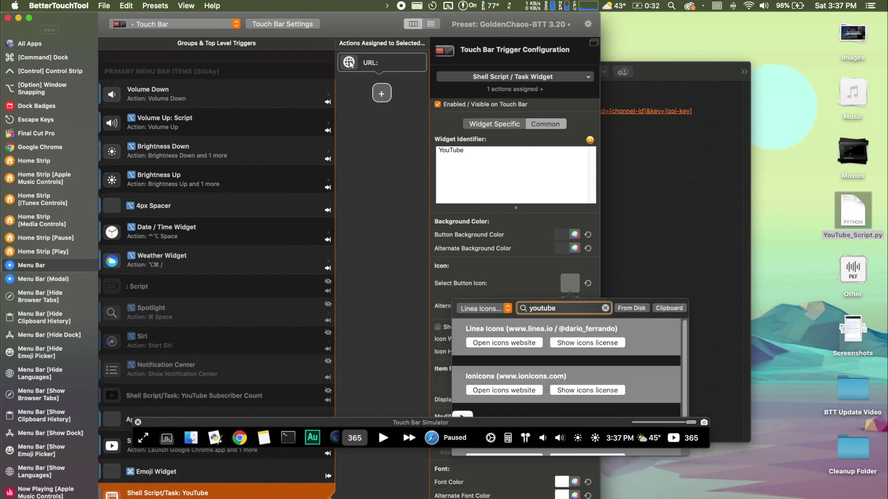
pyautogui.moveTo(473, 425); pyautogui.dragTo(475, 477)
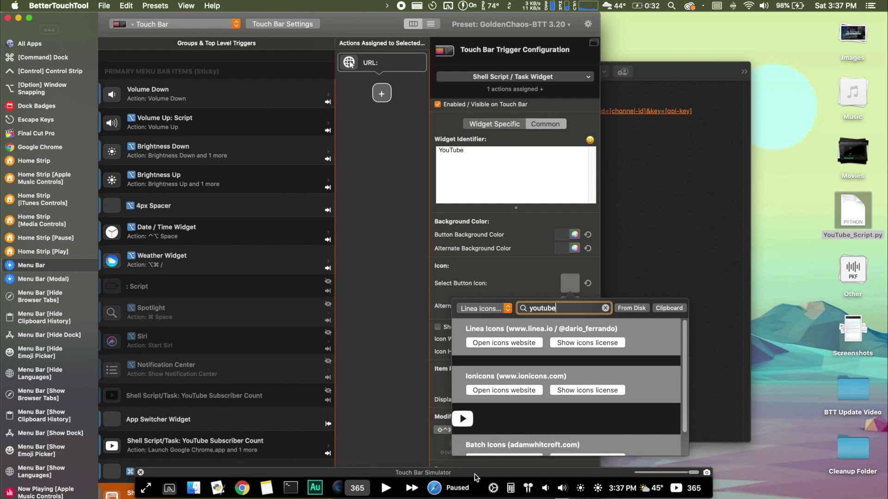
pyautogui.click(463, 420)
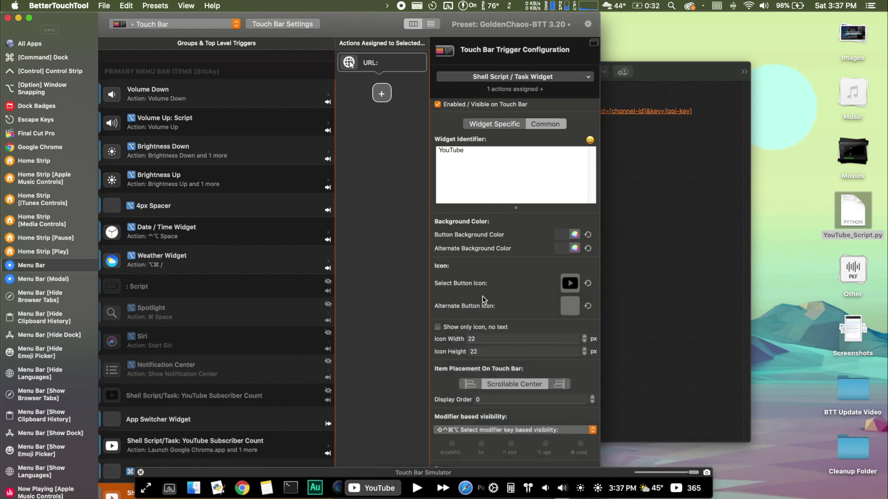
pyautogui.click(486, 121)
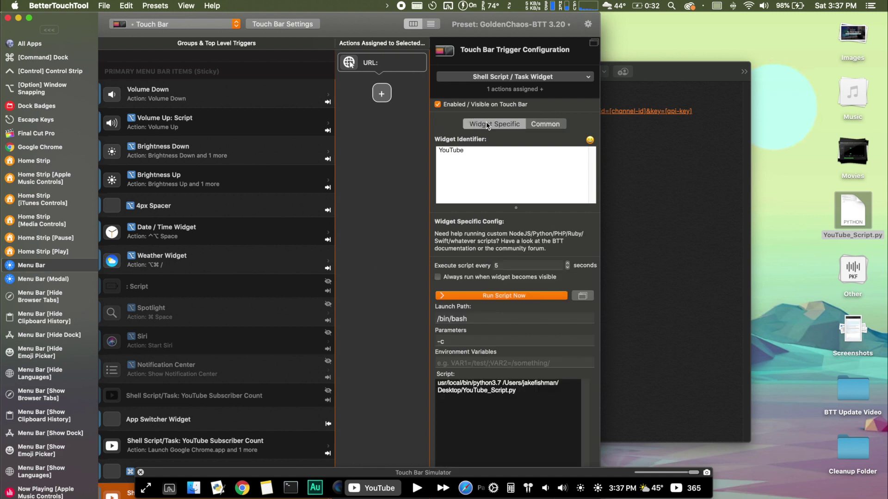
pyautogui.click(491, 295)
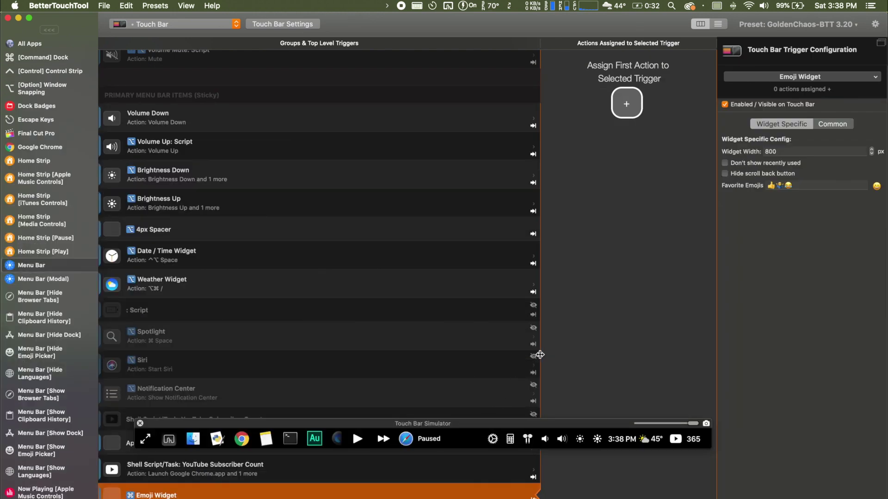
# Add a Volume Slider Widget to the Menu Bar triggers and test its slider in the Touch Bar Simulator.
pyautogui.click(109, 498)
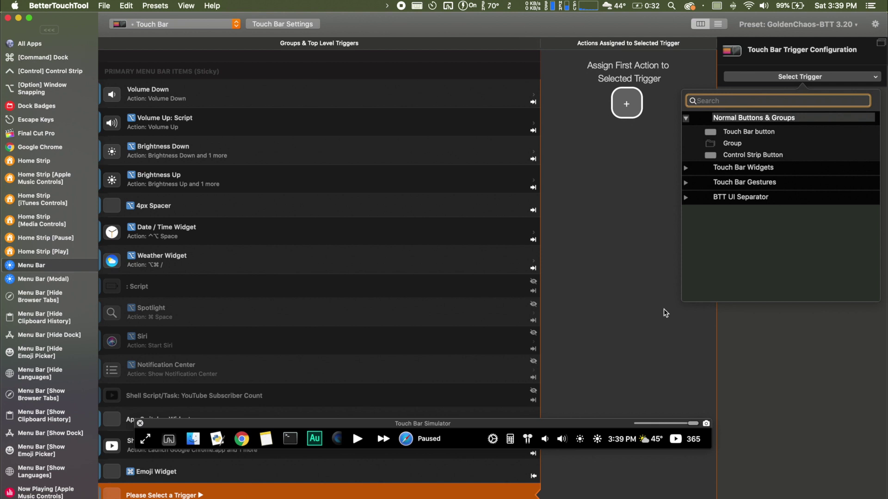
pyautogui.click(686, 168)
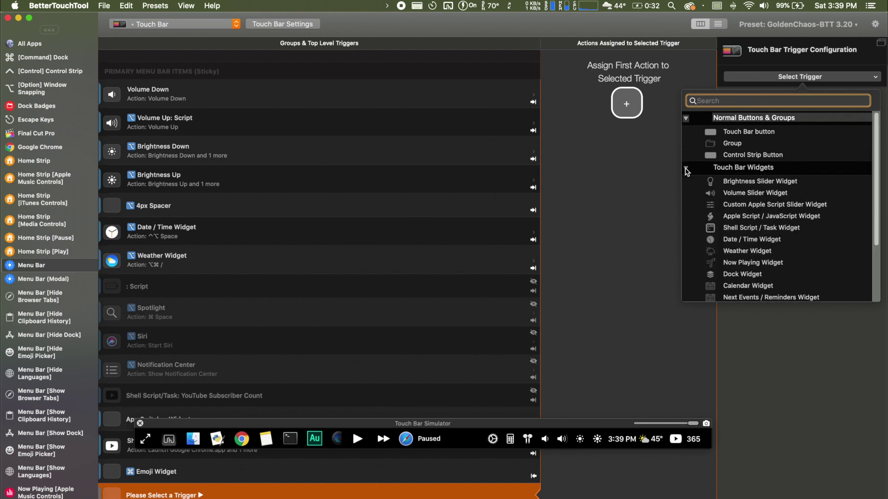
pyautogui.click(746, 194)
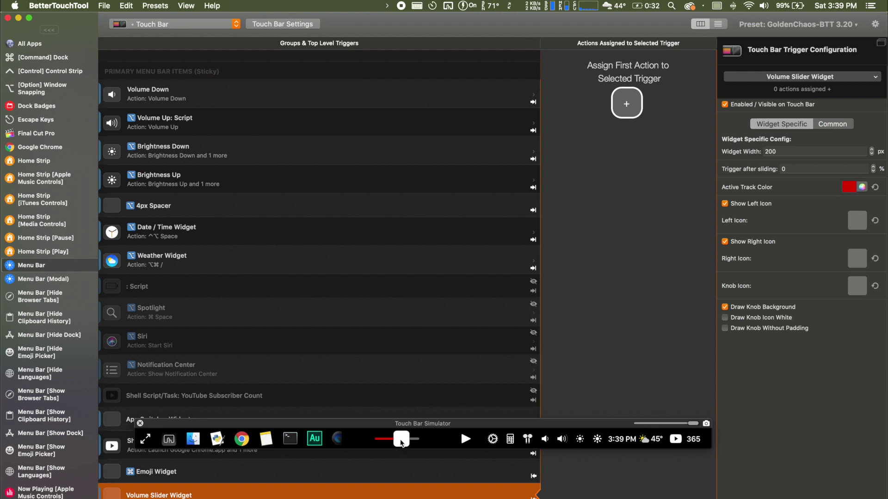
pyautogui.moveTo(402, 440)
pyautogui.mouseDown()
pyautogui.moveTo(386, 442)
pyautogui.moveTo(406, 440)
pyautogui.mouseUp()
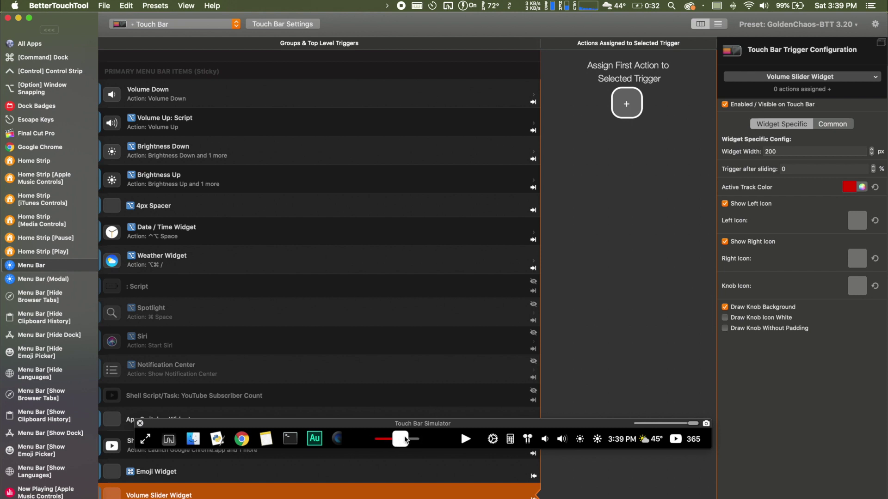
# Set the Volume Slider Widget's active track colour to light blue and its width to 250 px, saving the changes.
pyautogui.click(849, 186)
pyautogui.click(766, 208)
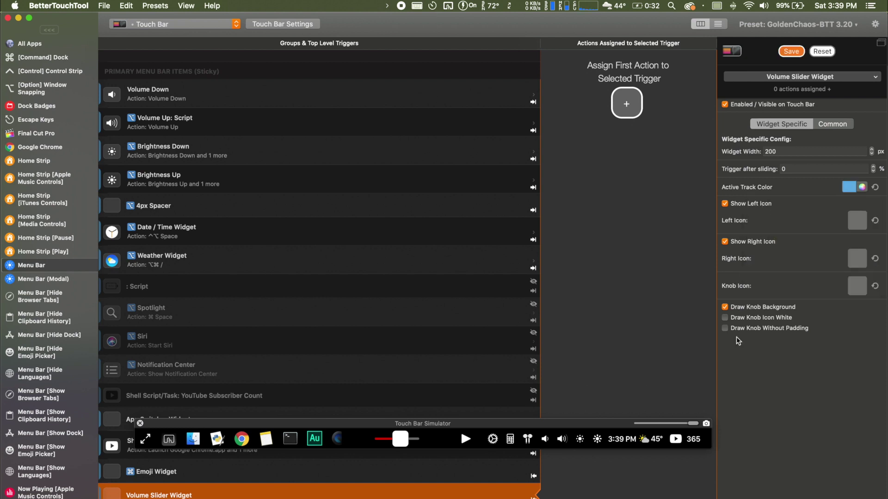
pyautogui.click(791, 51)
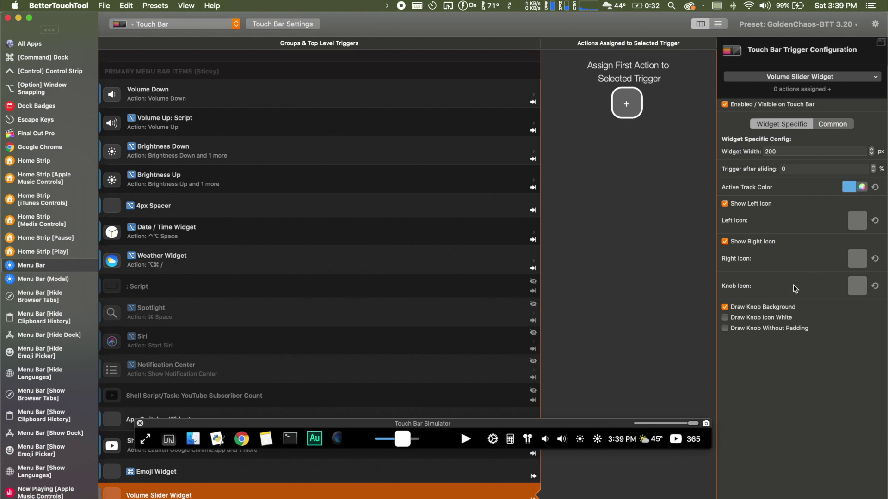
pyautogui.click(781, 150)
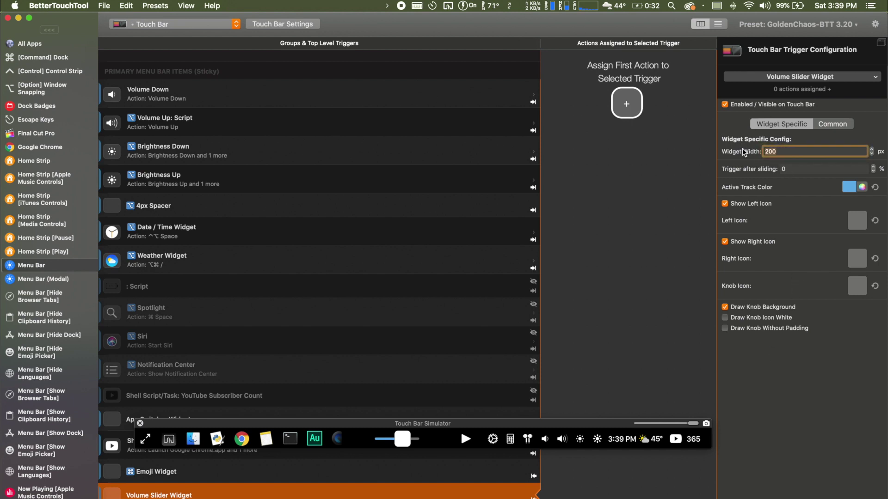
pyautogui.write('250')
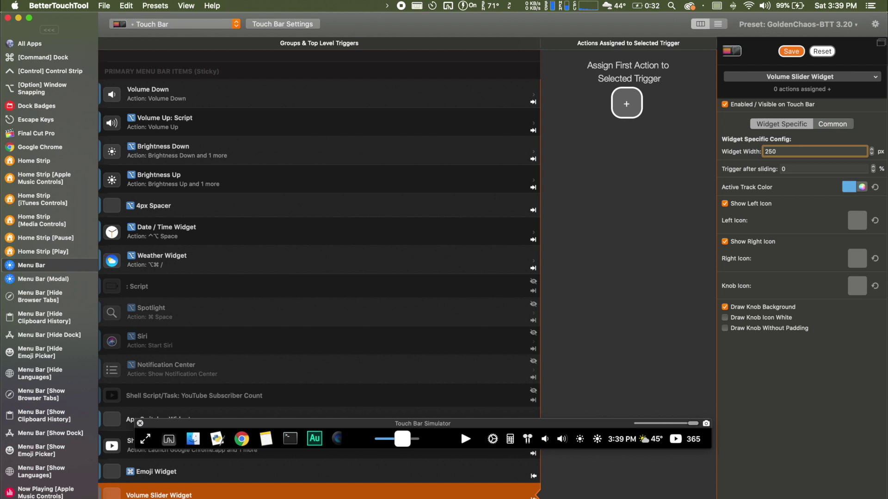
pyautogui.press('Return')
pyautogui.click(791, 51)
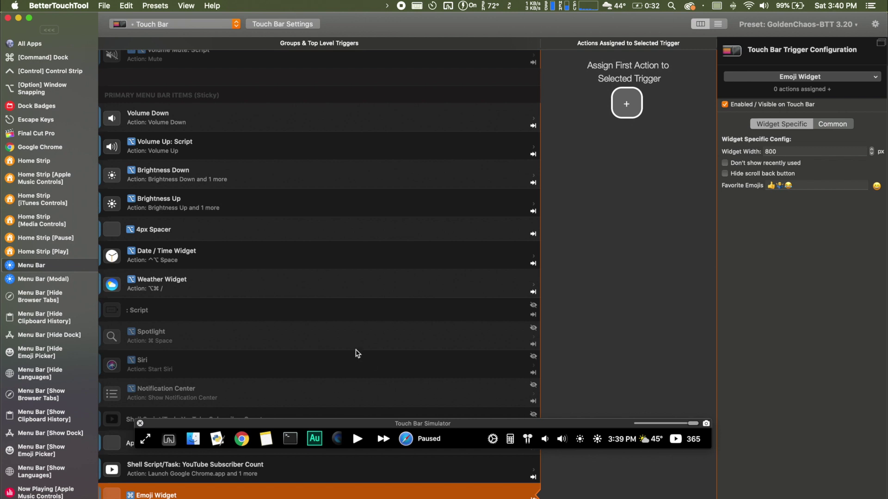
# Review the Menu Bar and Final Cut Pro Touch Bar triggers, and switch to Final Cut Pro to view its Blade Cut button.
pyautogui.click(45, 265)
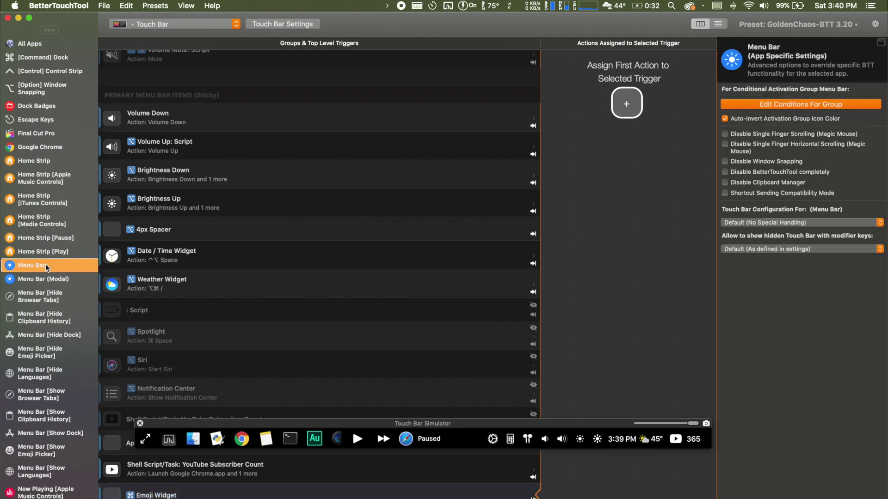
pyautogui.click(33, 133)
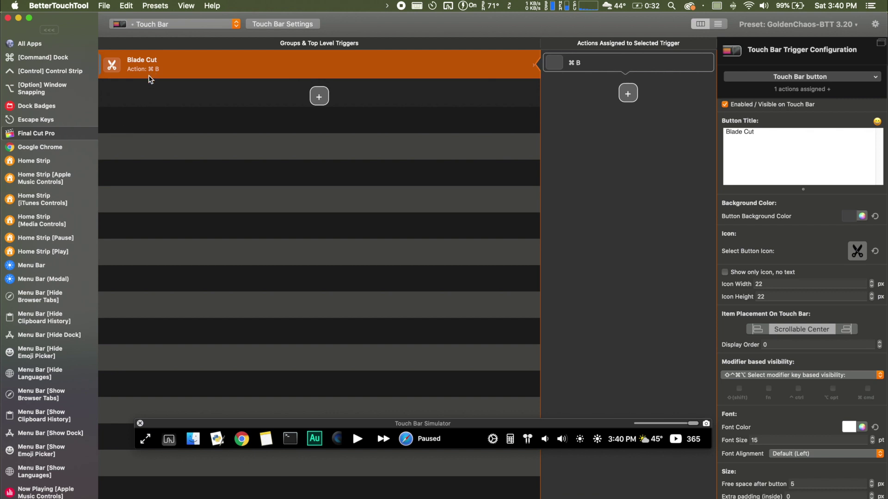
pyautogui.click(21, 264)
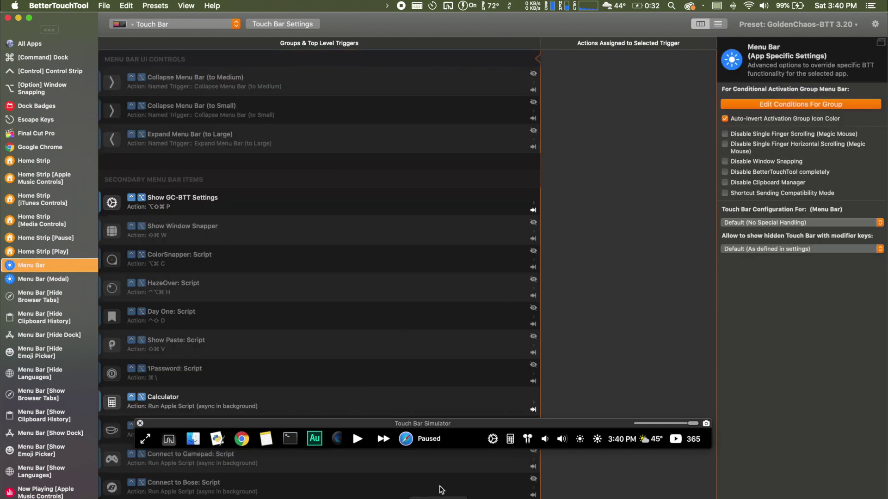
pyautogui.press('super+Tab')
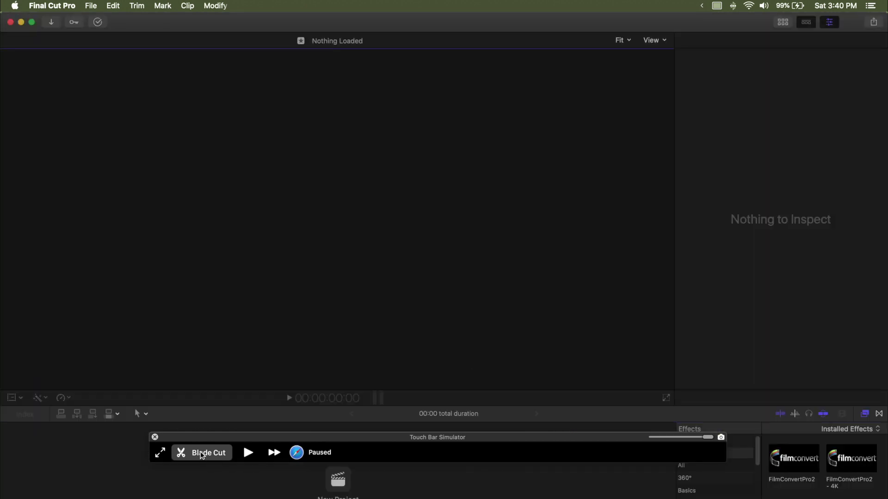
pyautogui.moveTo(373, 436); pyautogui.dragTo(372, 436)
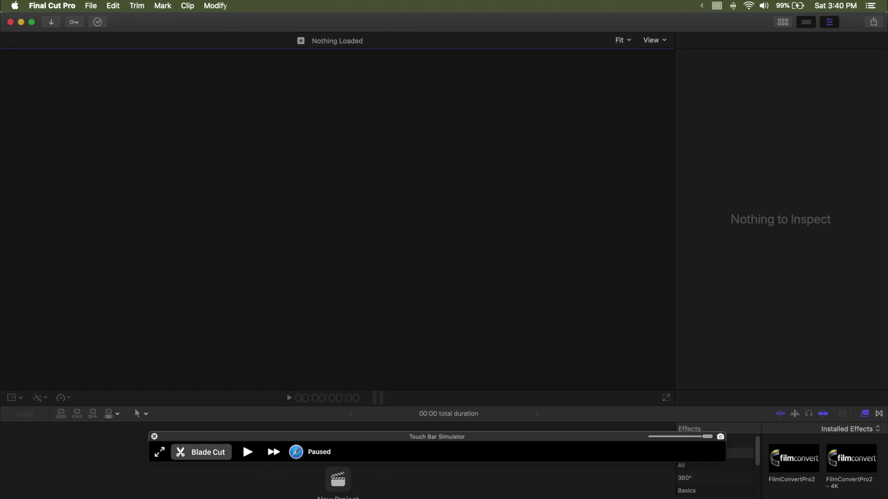
# Move the Touch Bar Simulator slightly higher over the Final Cut Pro window.
pyautogui.rightClick(410, 498)
pyautogui.click(277, 498)
pyautogui.moveTo(361, 439); pyautogui.dragTo(362, 410)
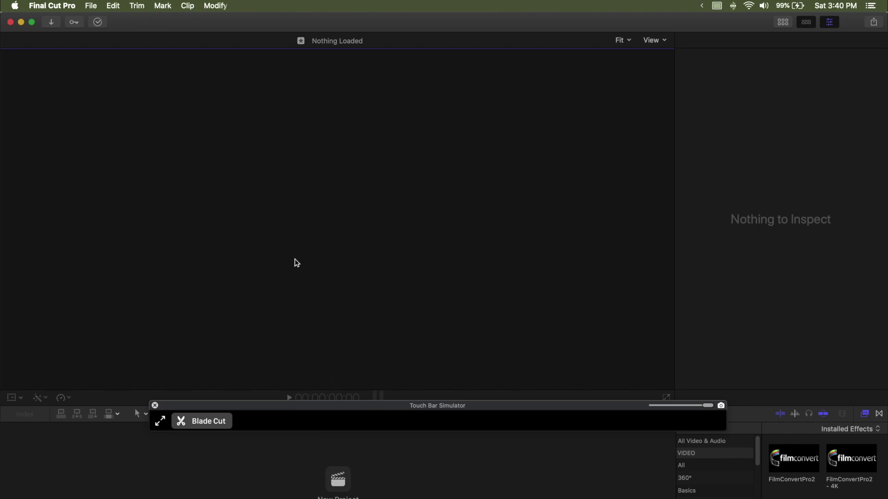
# Switch back to BetterTouchTool and examine the activation conditions of the Menu Bar group.
pyautogui.hotkey('ctrl', 'Up')
pyautogui.click(301, 233)
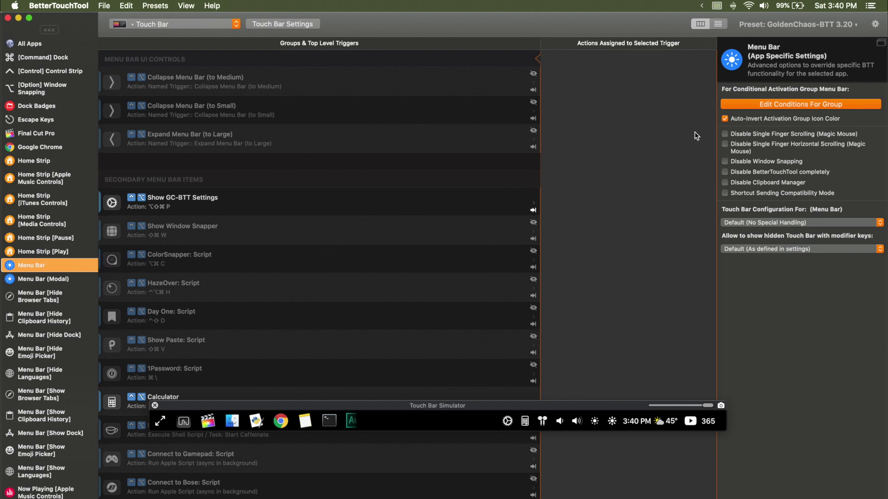
pyautogui.click(782, 104)
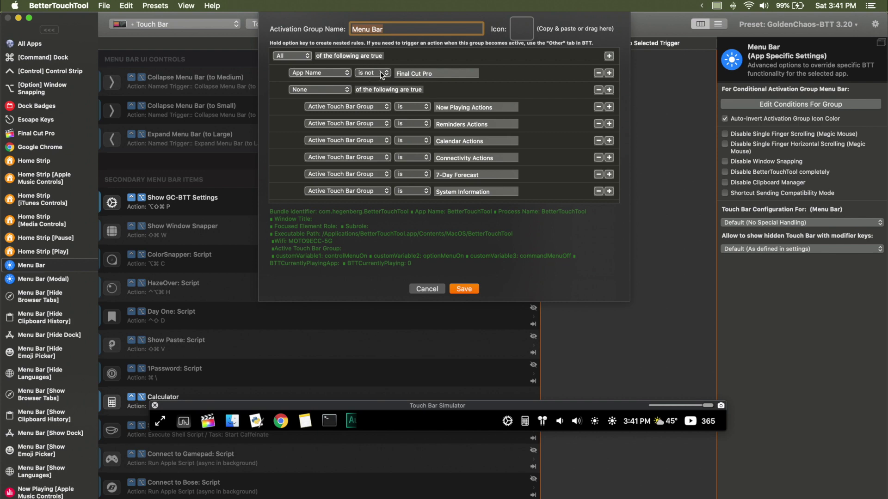
pyautogui.click(419, 290)
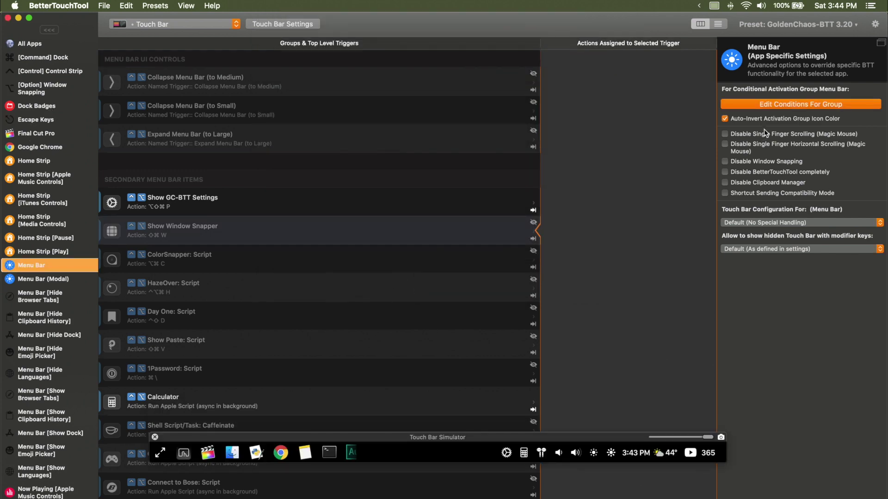
# Set the Menu Bar group's activation condition to App Name is not "Final Cut Pro" and save it.
pyautogui.click(772, 105)
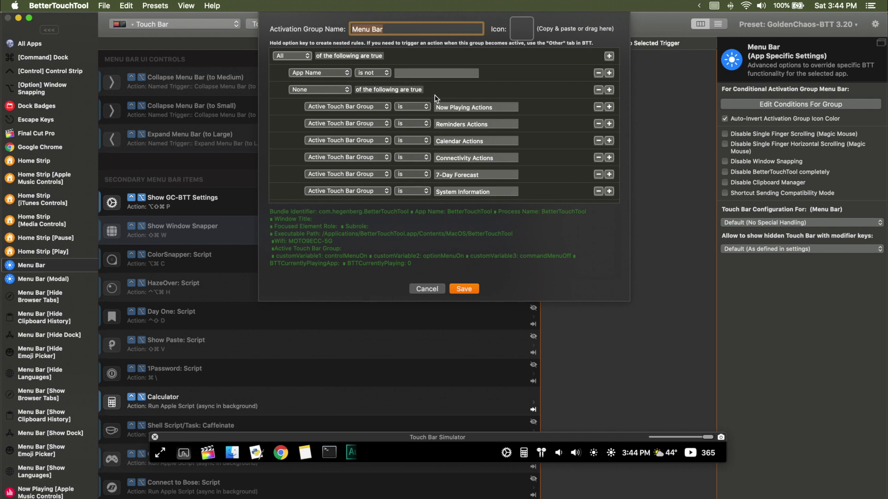
pyautogui.click(418, 72)
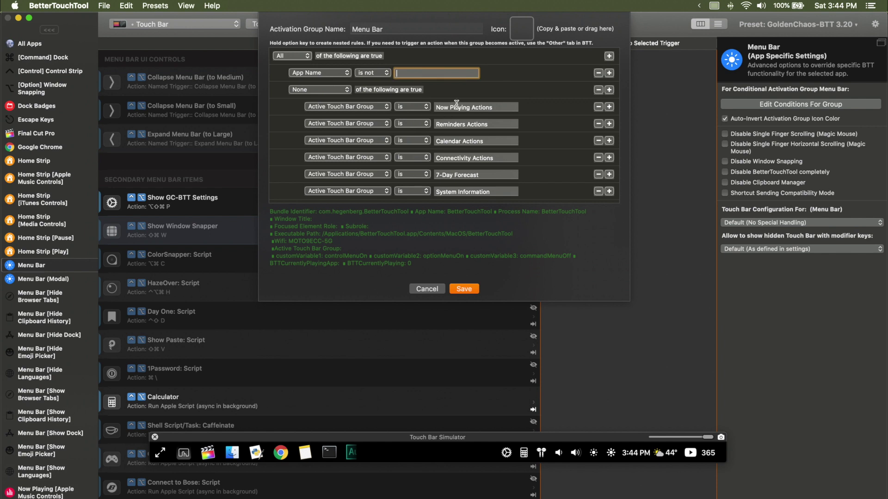
pyautogui.write('Final Cut Pro')
pyautogui.click(460, 289)
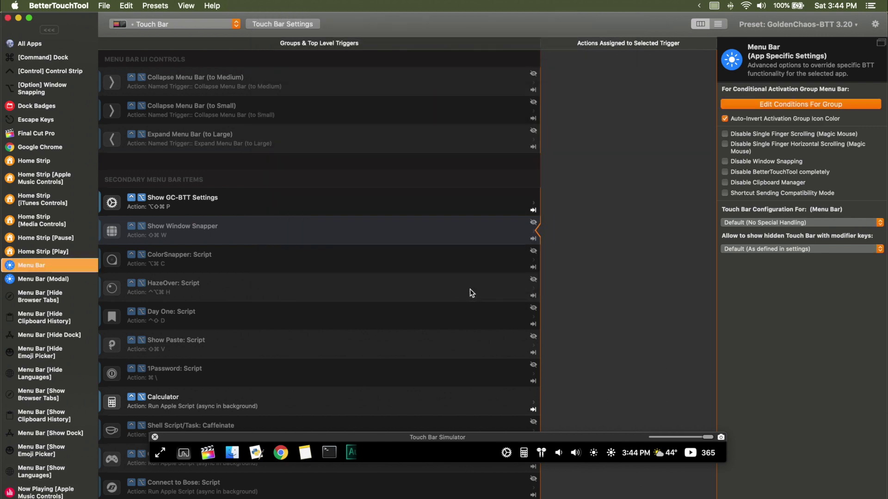
pyautogui.click(580, 280)
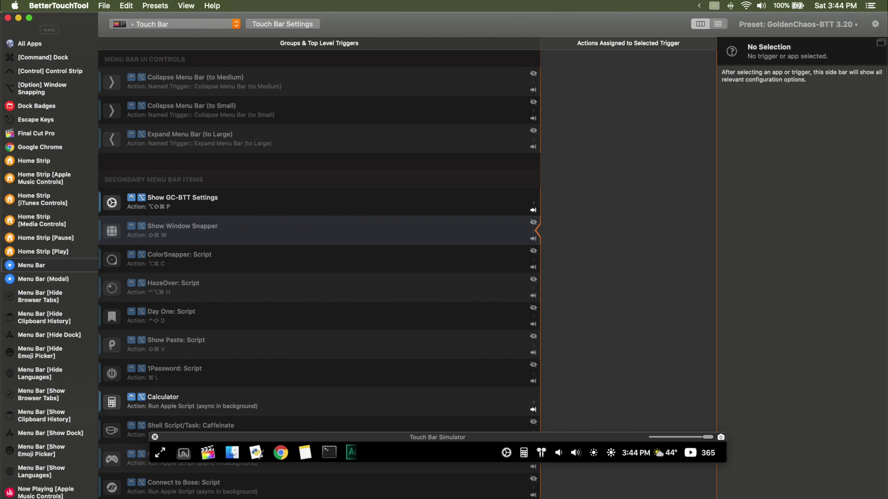
# Switch to Final Cut Pro to check its Touch Bar under the new condition, and return to BetterTouchTool.
pyautogui.press('super+Tab')
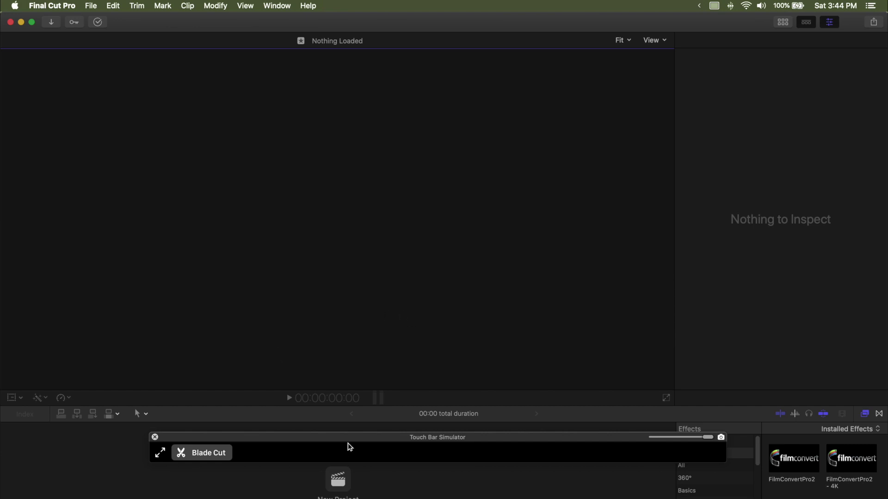
pyautogui.hotkey('ctrl', 'Up')
pyautogui.click(407, 232)
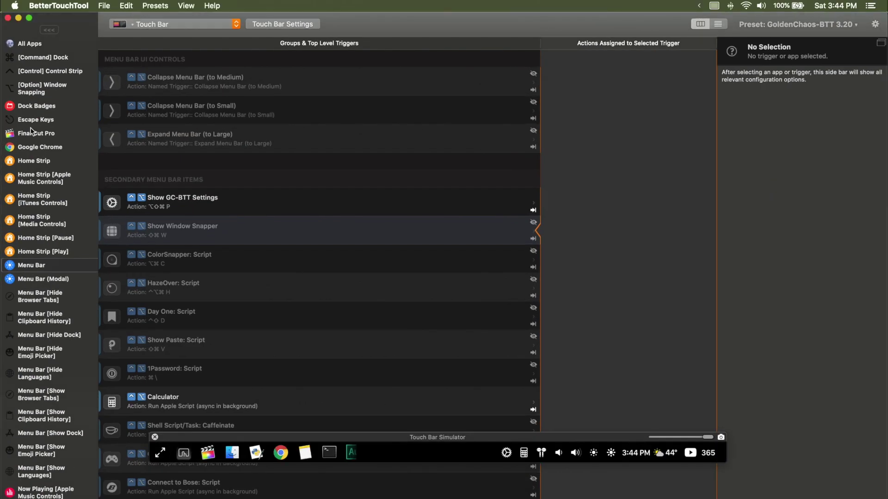
# Add a Volume Slider Widget to the Final Cut Pro Touch Bar triggers.
pyautogui.click(33, 132)
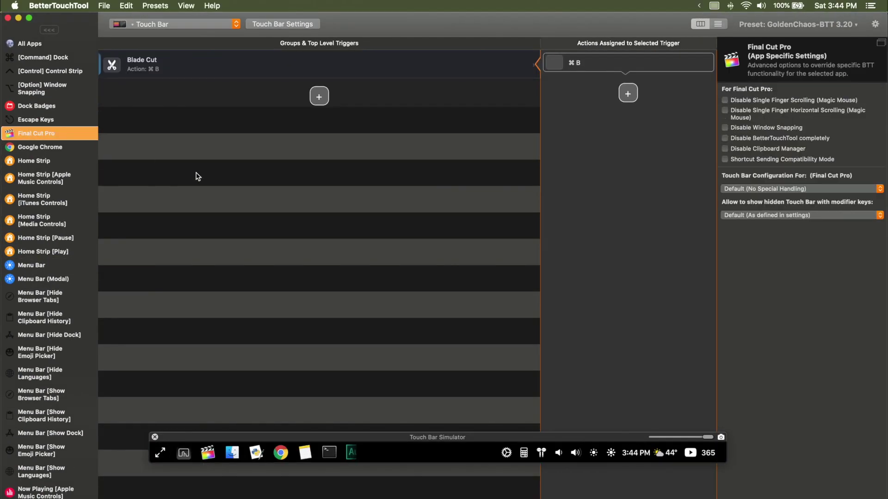
pyautogui.click(316, 103)
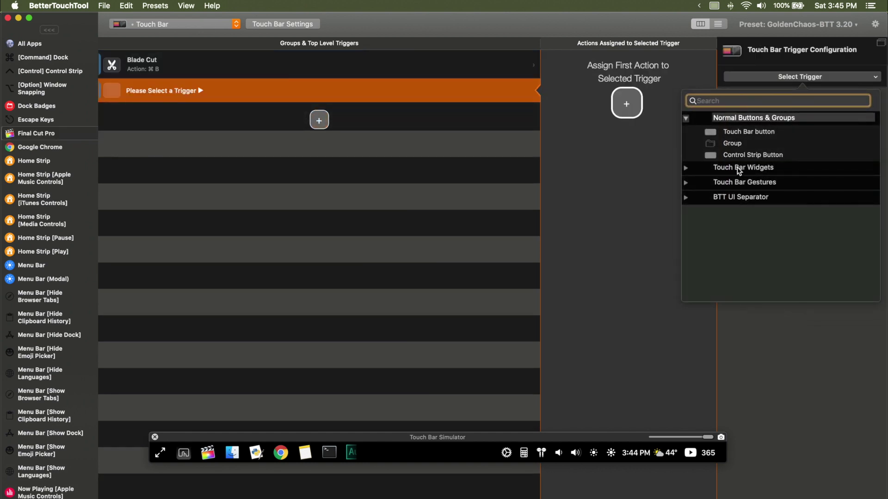
pyautogui.click(740, 168)
pyautogui.click(756, 193)
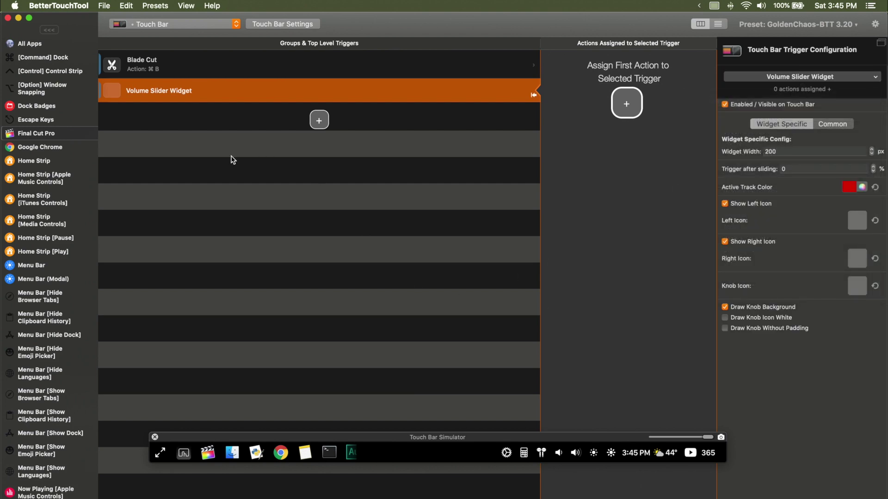
# Switch to Final Cut Pro to view the volume slider beside Blade Cut, and return to BetterTouchTool.
pyautogui.hotkey('ctrl', 'Up')
pyautogui.click(408, 212)
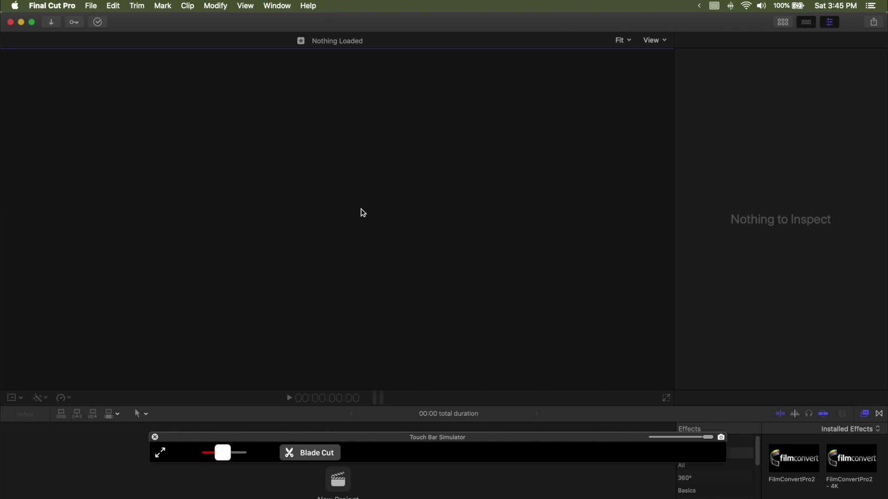
pyautogui.hotkey('ctrl', 'Up')
pyautogui.click(440, 199)
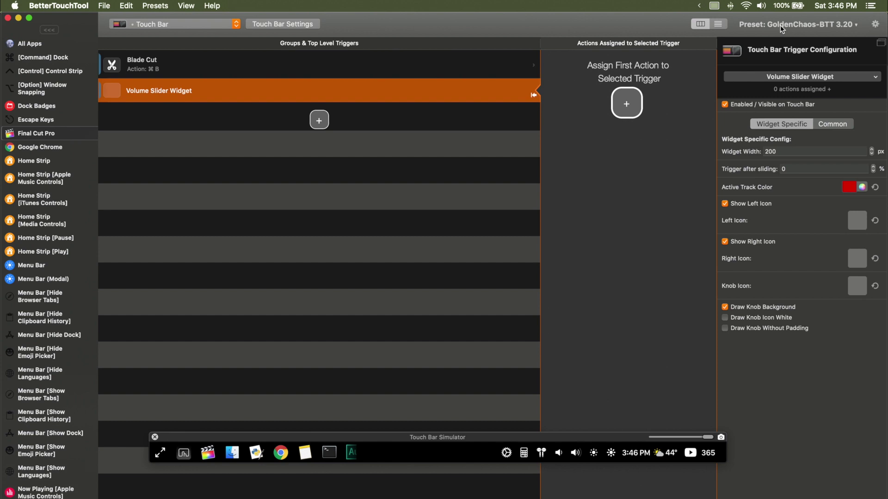
# Try to export the GoldenChaos-BTT 3.202 preset as a .bttpreset file, looking through the available save locations.
pyautogui.click(780, 25)
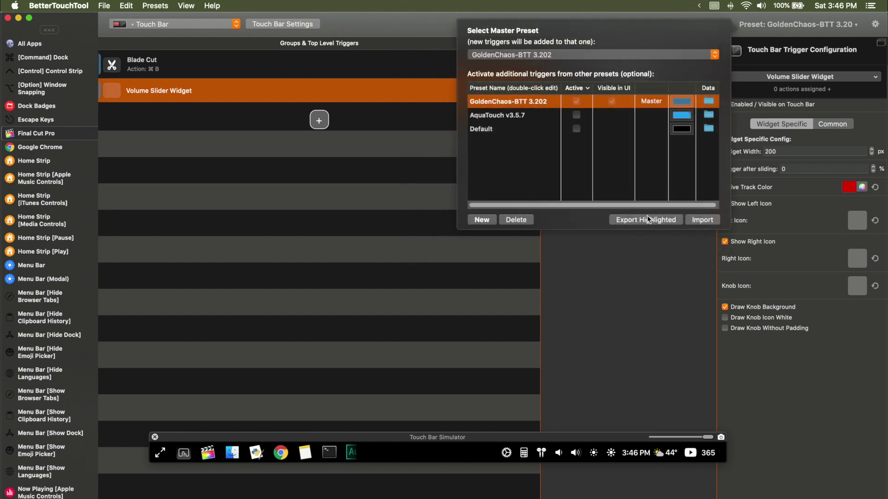
pyautogui.doubleClick(515, 103)
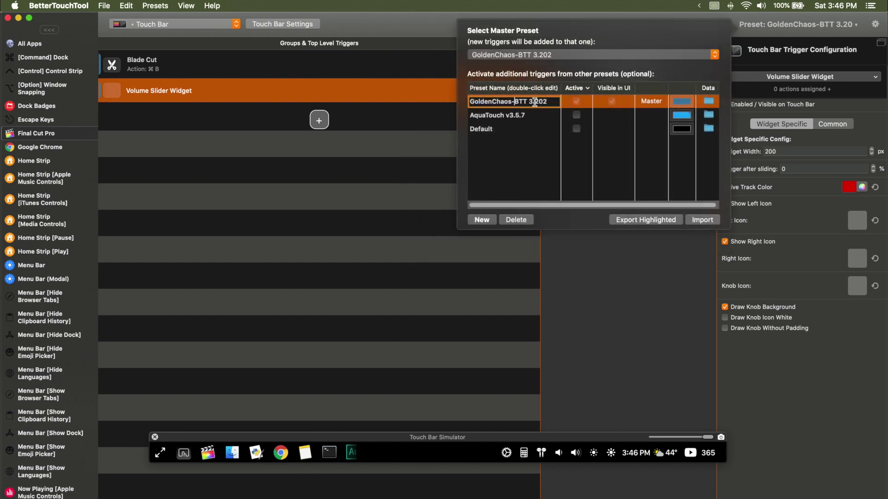
pyautogui.click(578, 105)
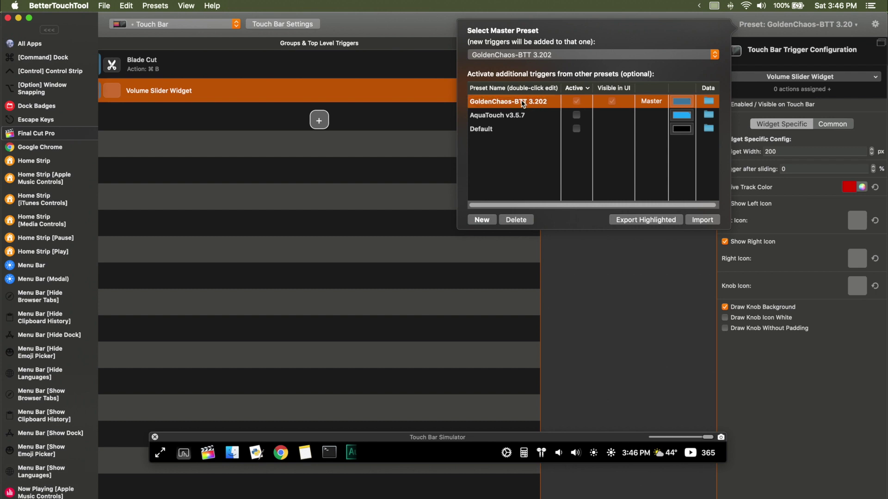
pyautogui.click(640, 220)
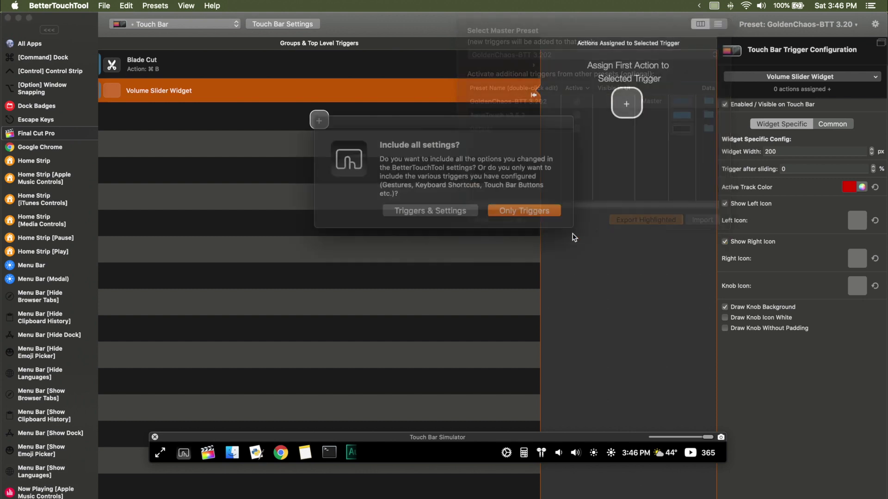
pyautogui.click(483, 202)
pyautogui.click(478, 172)
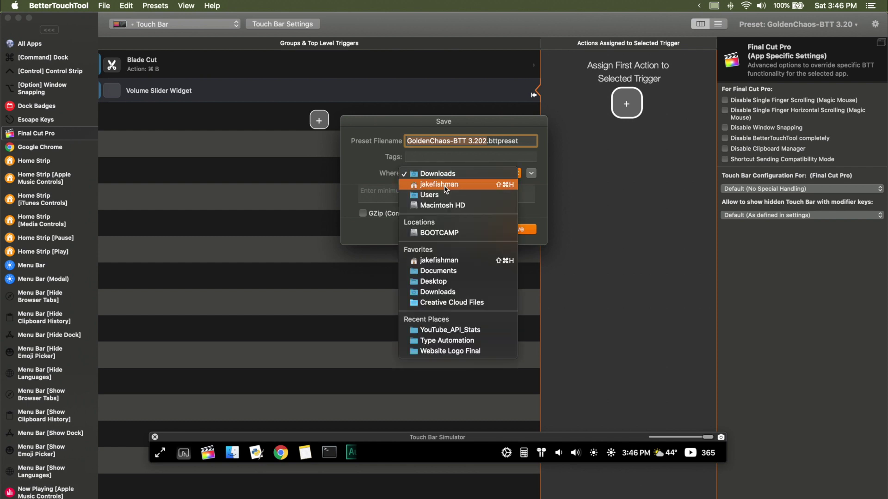
pyautogui.click(441, 226)
pyautogui.click(470, 229)
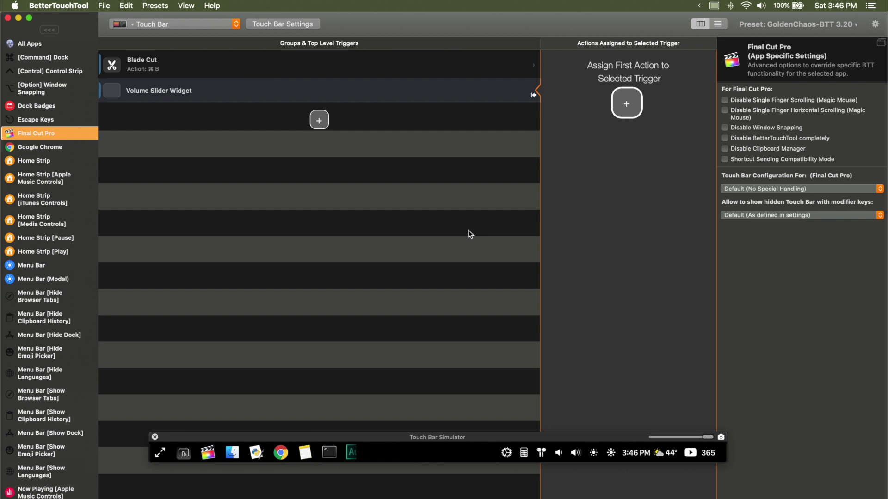
# Enable "Disable BetterTouchTool completely" for Final Cut Pro and save the app-specific settings.
pyautogui.click(63, 267)
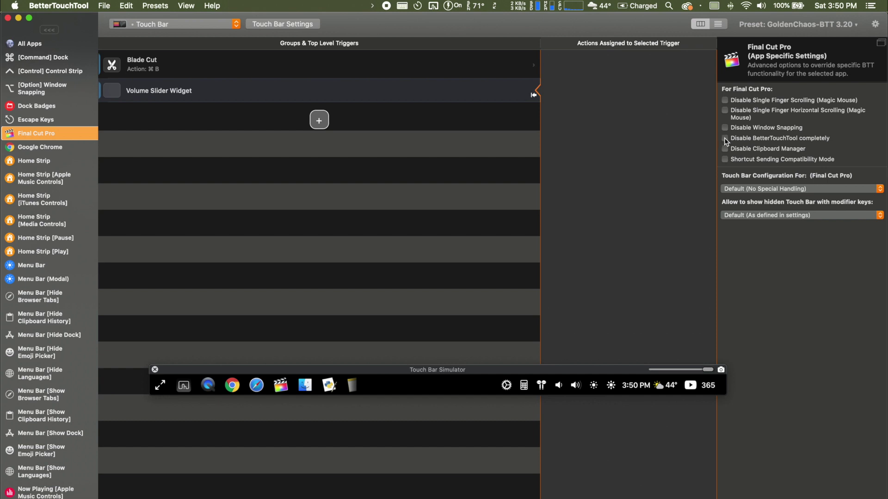
pyautogui.click(724, 138)
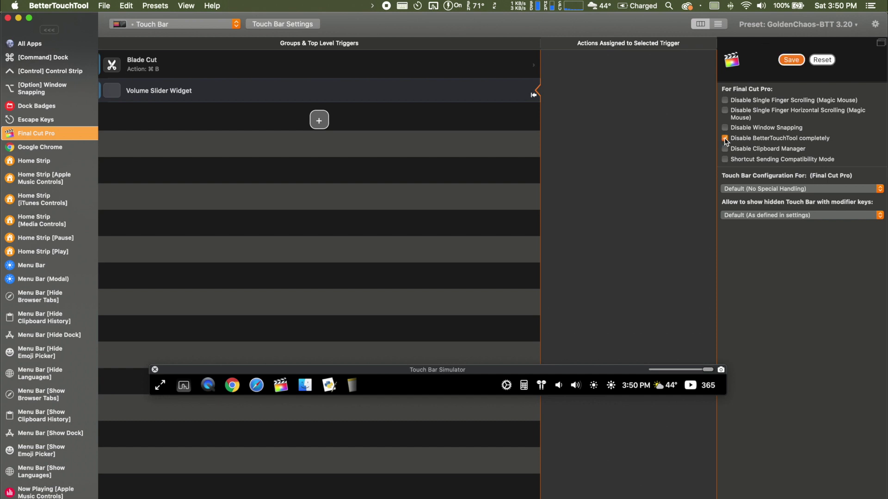
pyautogui.click(793, 60)
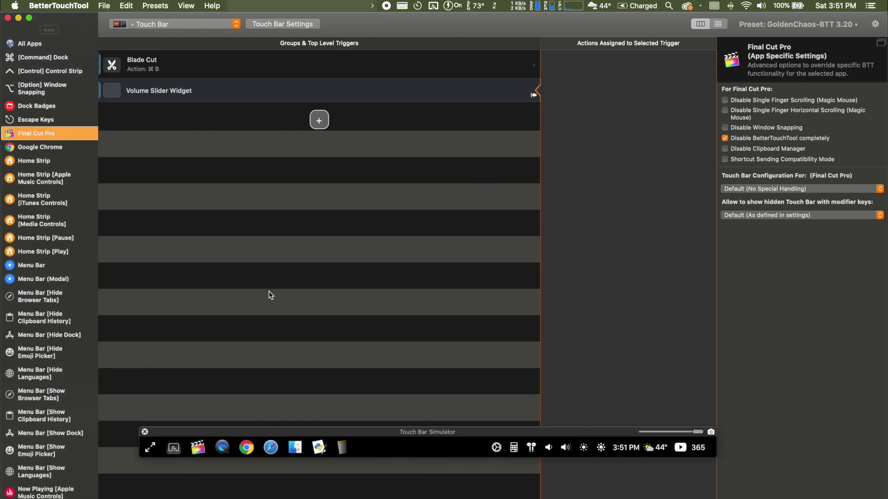
# Switch to Final Cut Pro to view its Touch Bar with BetterTouchTool disabled, and return to BetterTouchTool.
pyautogui.click(198, 449)
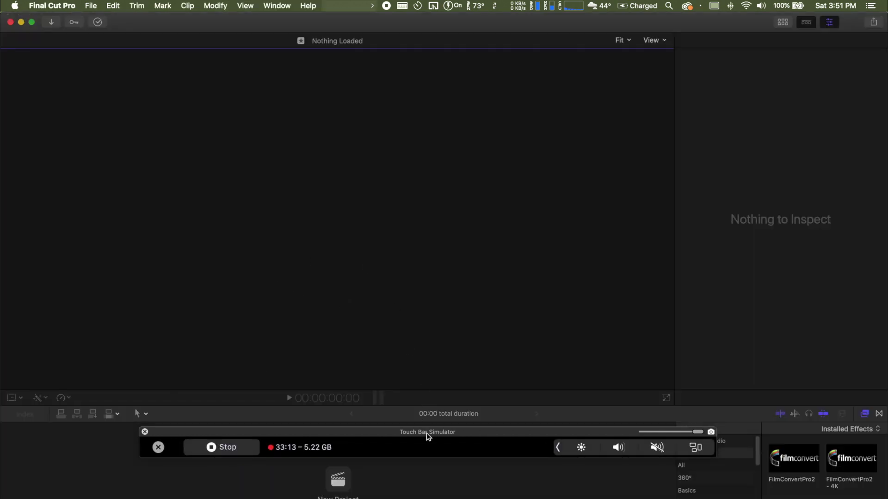
pyautogui.moveTo(425, 432)
pyautogui.mouseDown()
pyautogui.moveTo(426, 448)
pyautogui.moveTo(426, 437)
pyautogui.mouseUp()
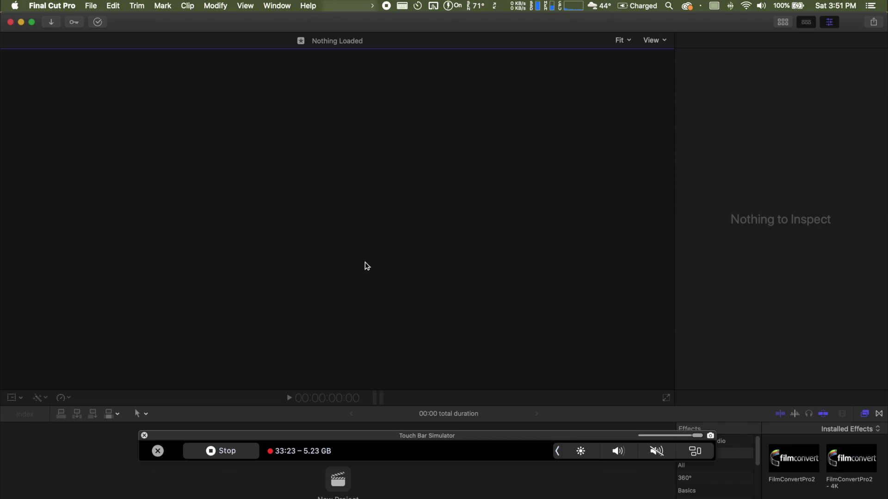
pyautogui.hotkey('ctrl', 'Up')
pyautogui.click(355, 336)
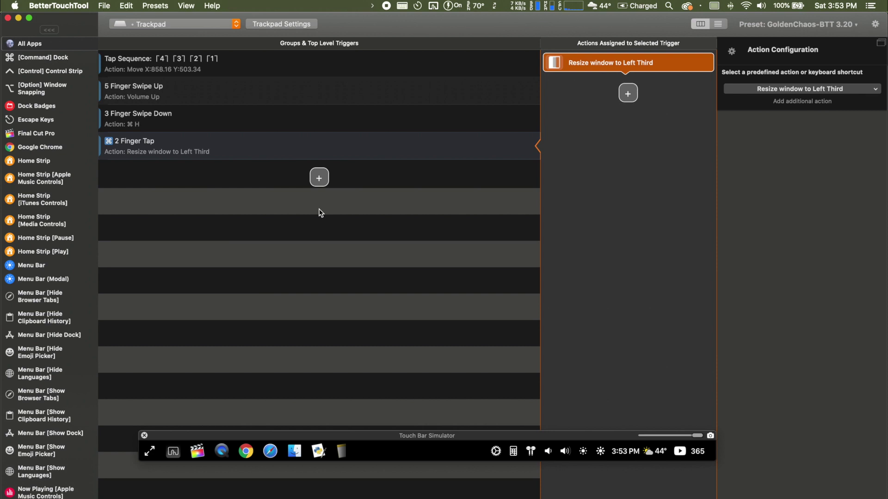
# Test the Command 2 Finger Tap trackpad gesture by resizing the window to the left third, and restore the window's full size.
pyautogui.click(307, 149)
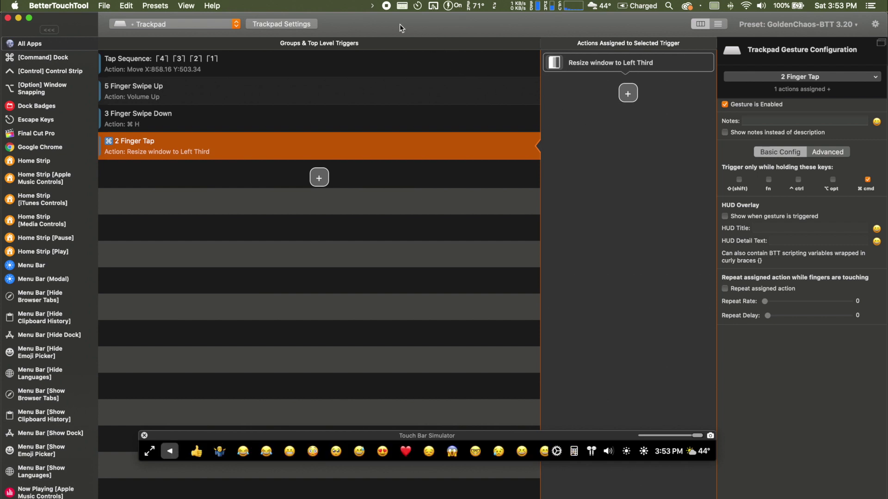
pyautogui.keyDown('super'); pyautogui.rightClick(410, 109); pyautogui.keyUp('super')
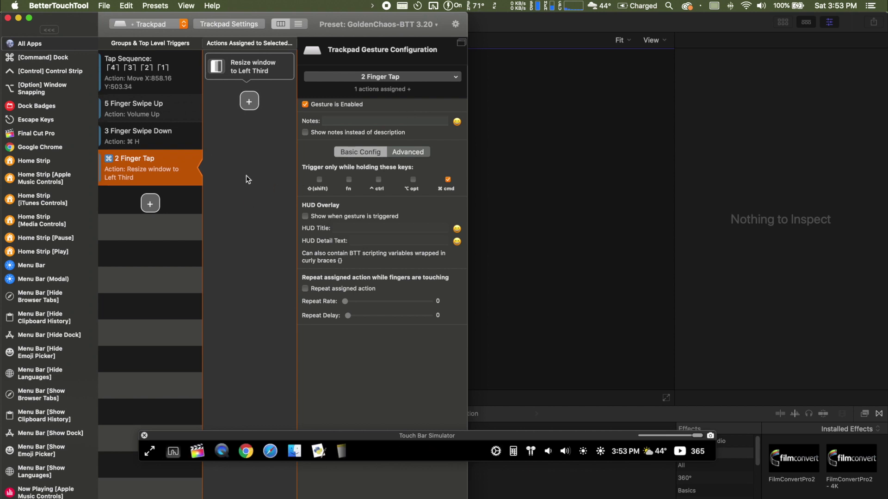
pyautogui.doubleClick(314, 19)
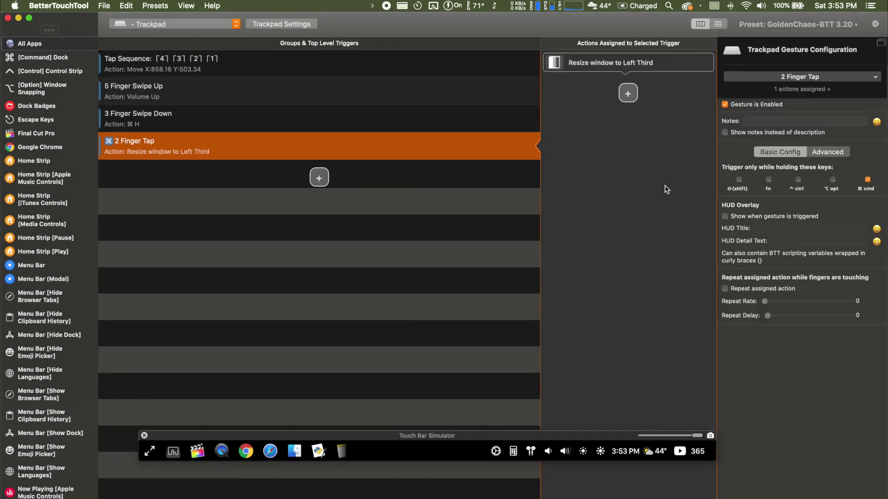
# Add a 2 Finger Tap trackpad gesture for all apps that triggers only while the Option key is held.
pyautogui.click(319, 177)
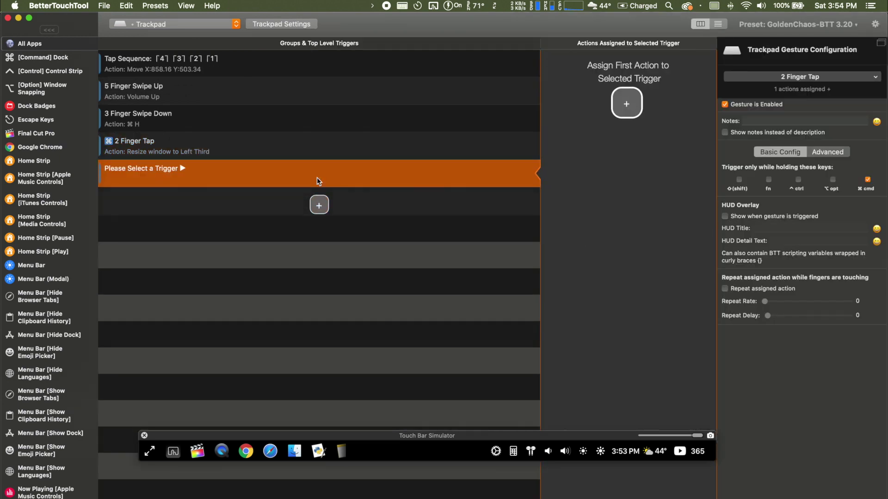
pyautogui.click(732, 133)
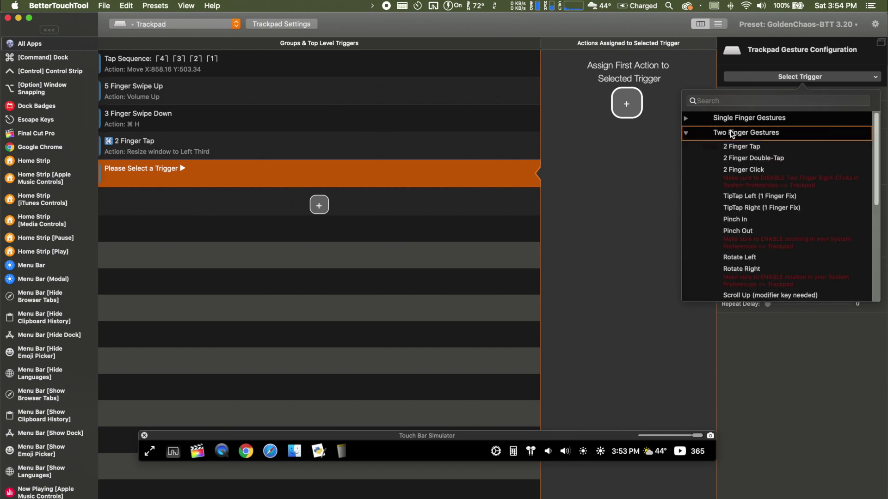
pyautogui.click(735, 147)
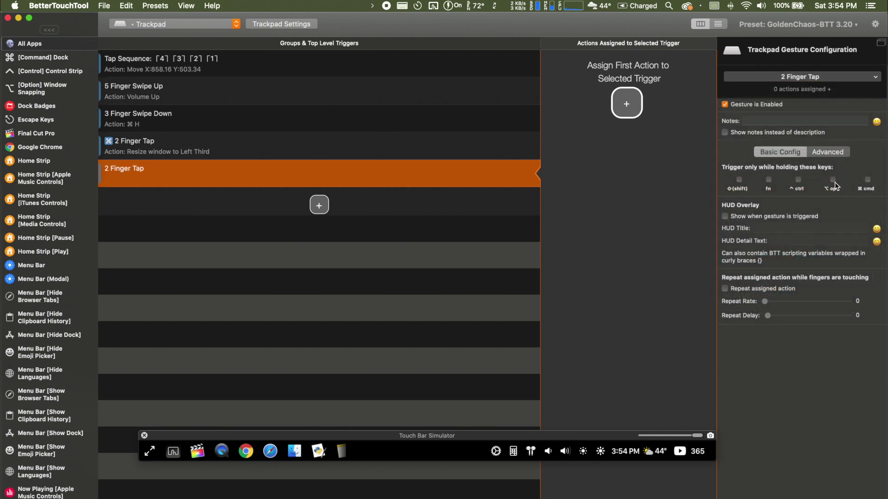
pyautogui.click(833, 179)
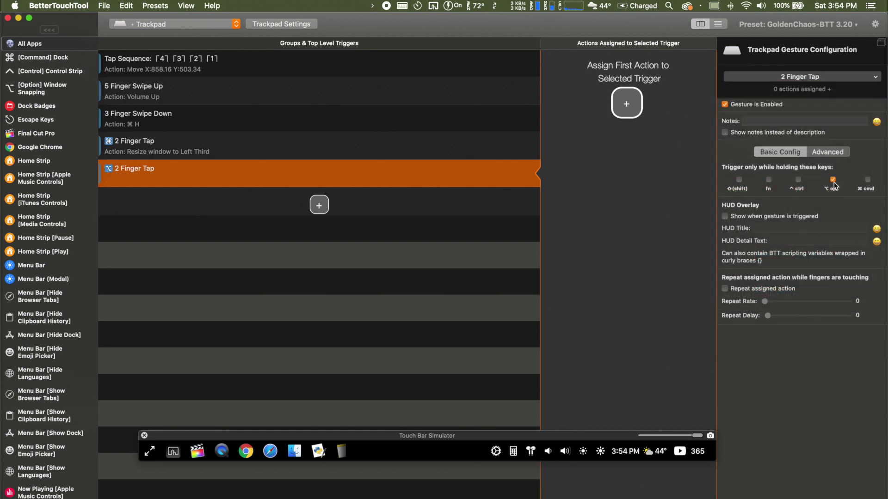
# Assign the "Resize window to Right Third" action to the Option 2 Finger Tap gesture.
pyautogui.click(626, 104)
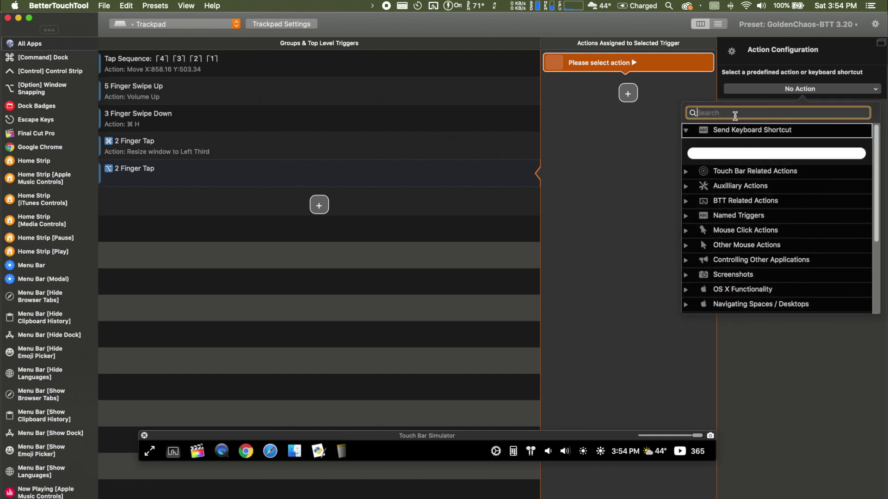
pyautogui.write('resize')
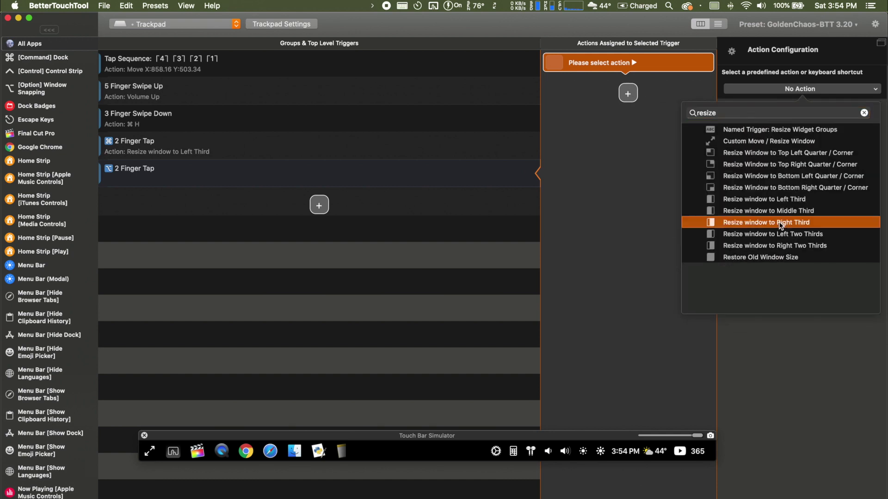
pyautogui.click(781, 223)
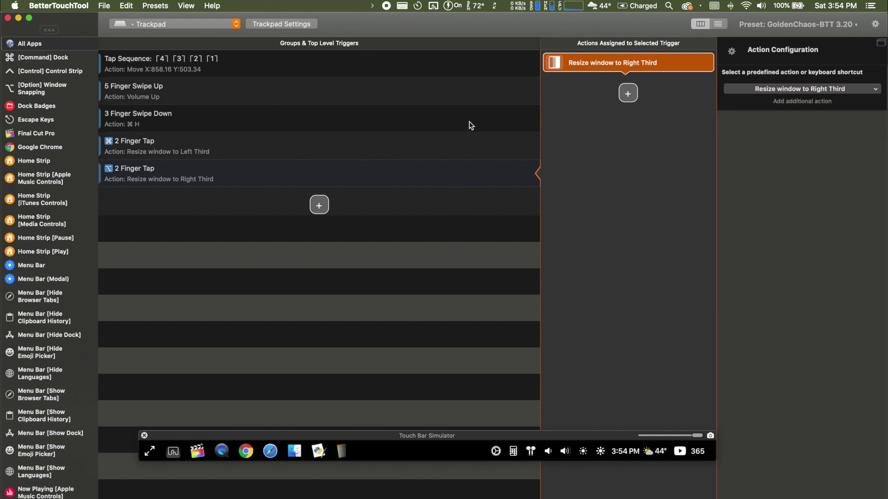
# Test the Option and Command 2 Finger Tap gestures by resizing the window to the right and left thirds, and restore its full size.
pyautogui.keyDown('alt'); pyautogui.rightClick(453, 30); pyautogui.keyUp('alt')
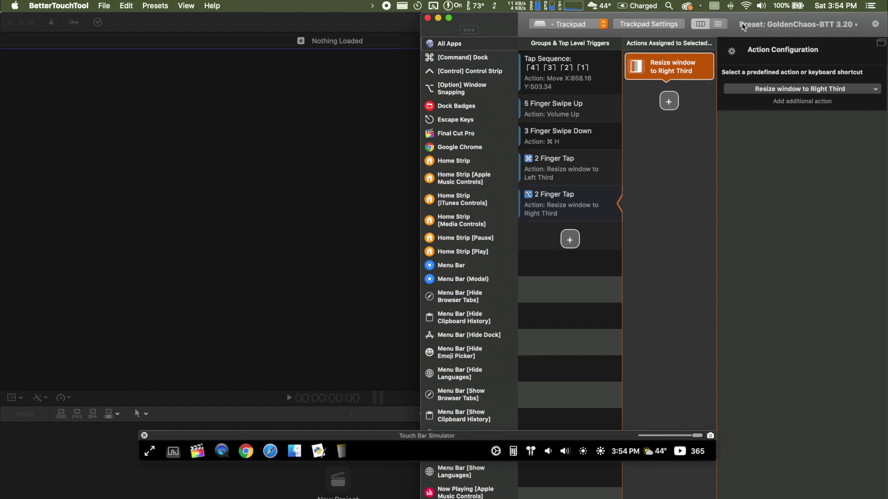
pyautogui.moveTo(741, 24); pyautogui.dragTo(550, 3)
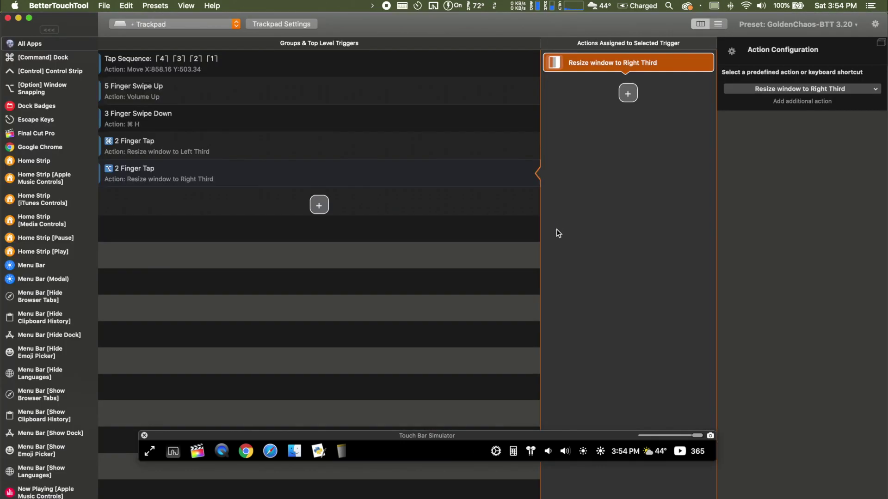
pyautogui.keyDown('super'); pyautogui.rightClick(581, 224); pyautogui.keyUp('super')
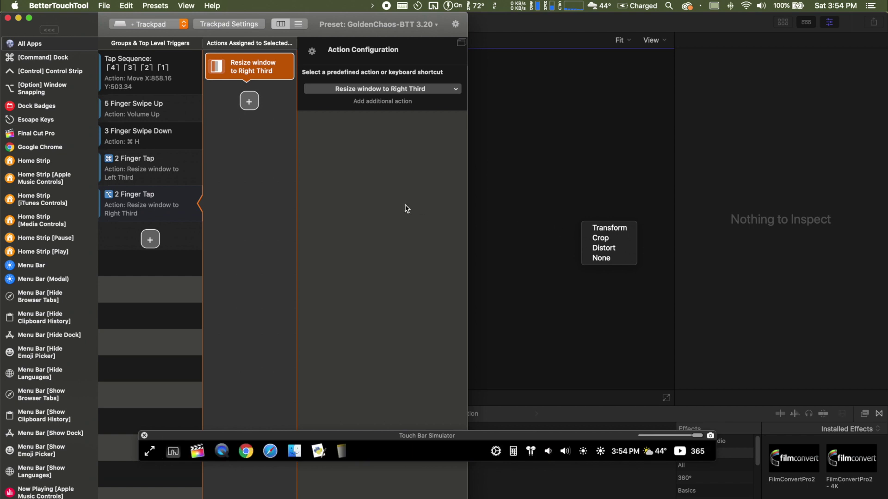
pyautogui.keyDown('alt'); pyautogui.rightClick(405, 204); pyautogui.keyUp('alt')
pyautogui.keyDown('alt'); pyautogui.rightClick(356, 213); pyautogui.keyUp('alt')
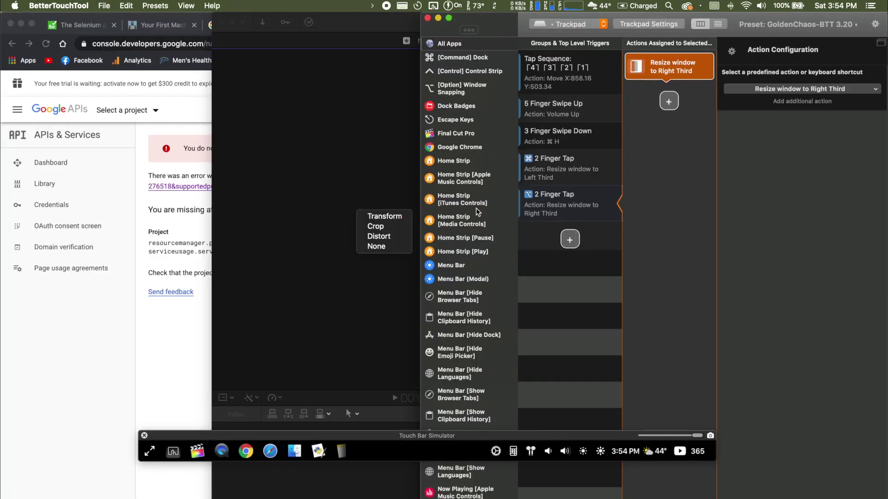
pyautogui.click(645, 17)
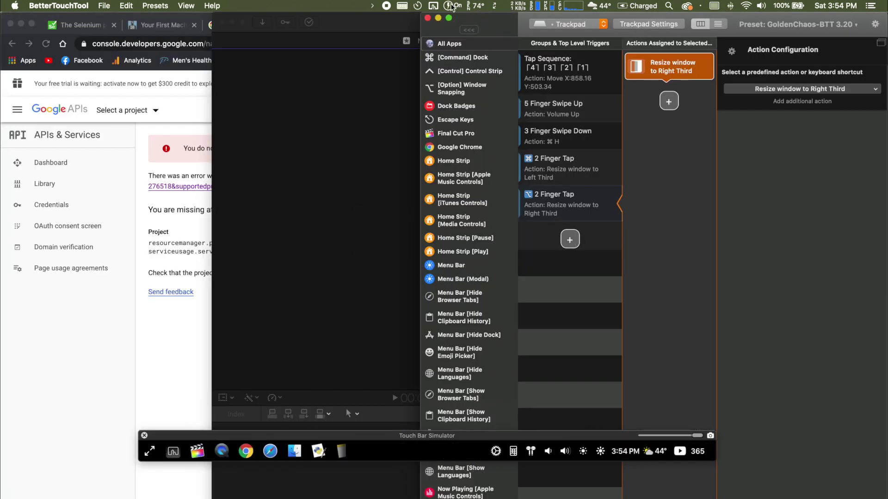
pyautogui.doubleClick(540, 17)
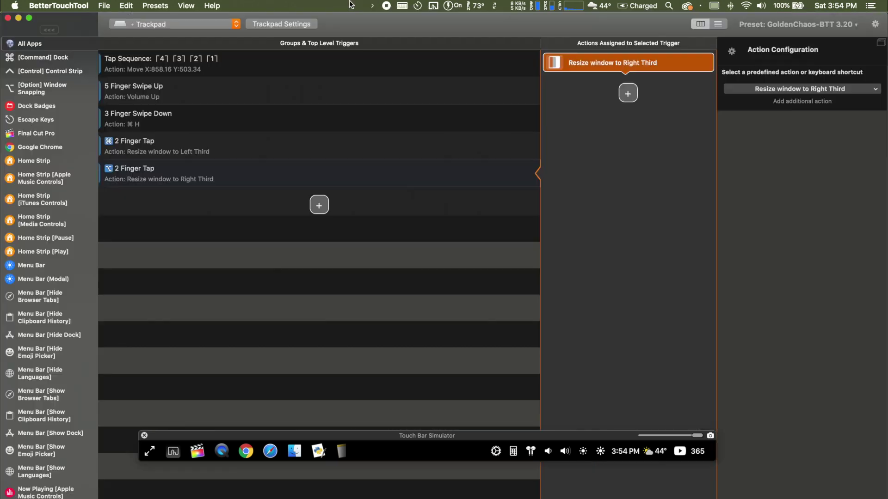